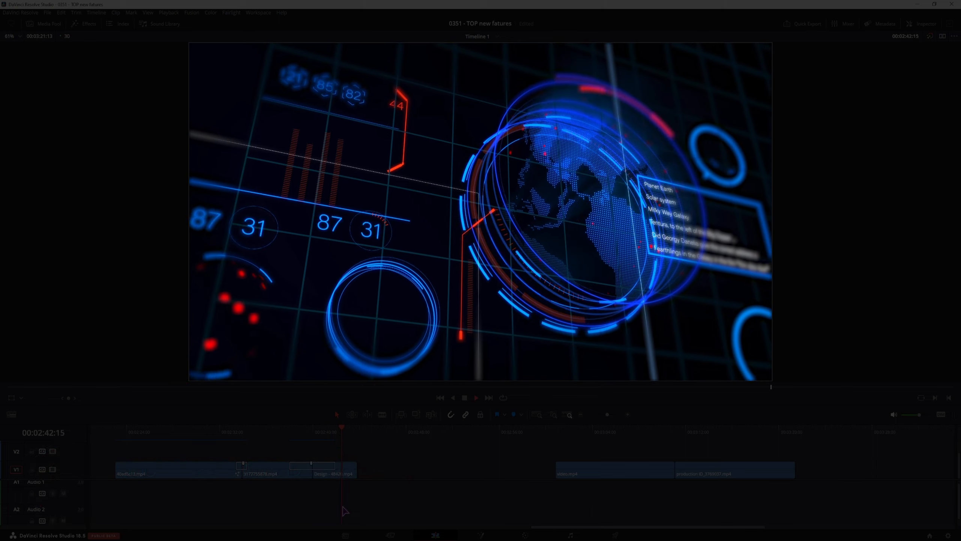
Stop playback, select the cut before the campfire clip, and show the Video Transitions library.
key("space")
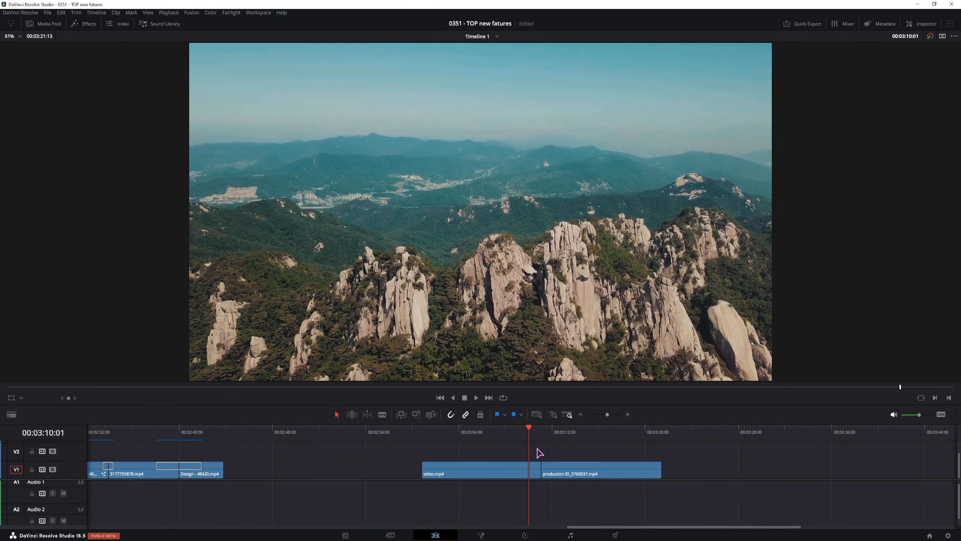
left_click(561, 435)
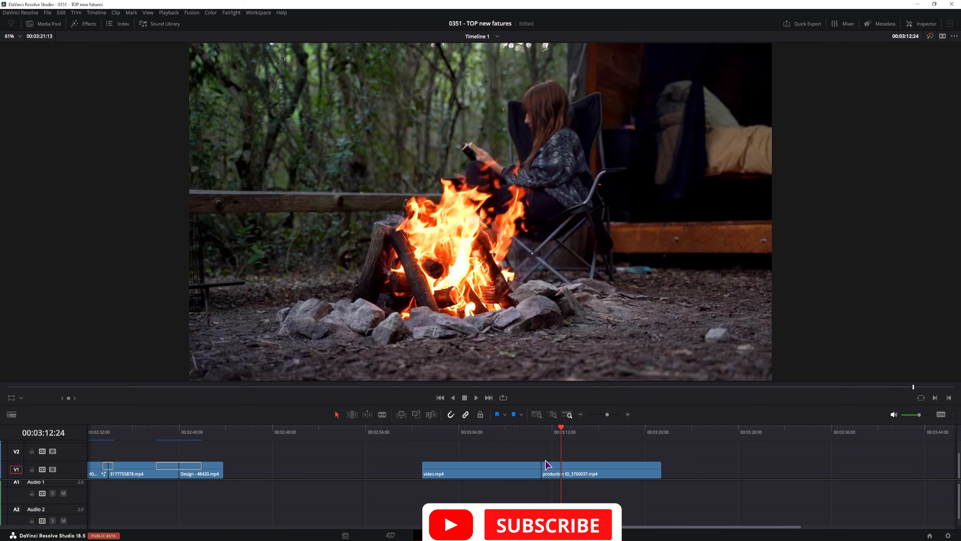
left_click(540, 468)
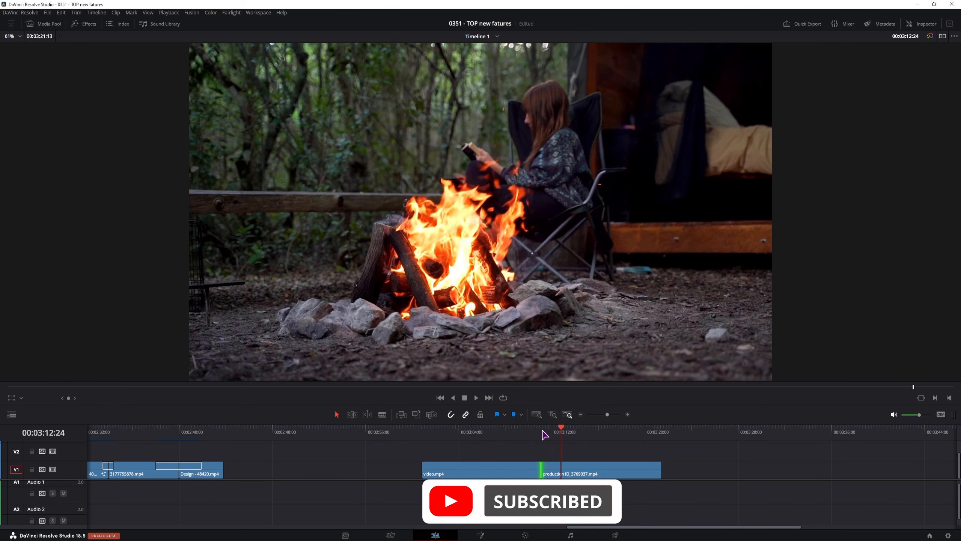
left_click(86, 27)
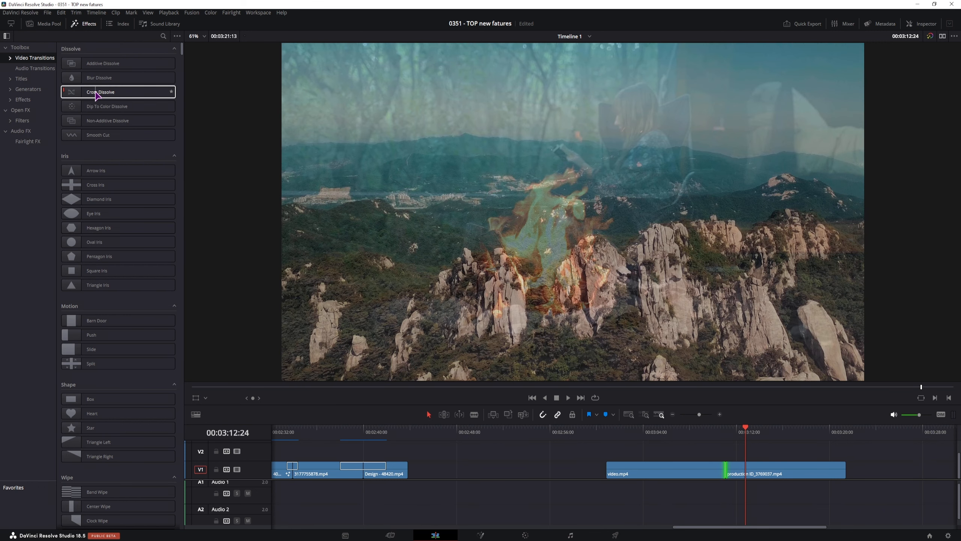
Place a Cross Dissolve on the cut and convert it to a Fusion Cross Dissolve.
left_click_drag(99, 92, 725, 468)
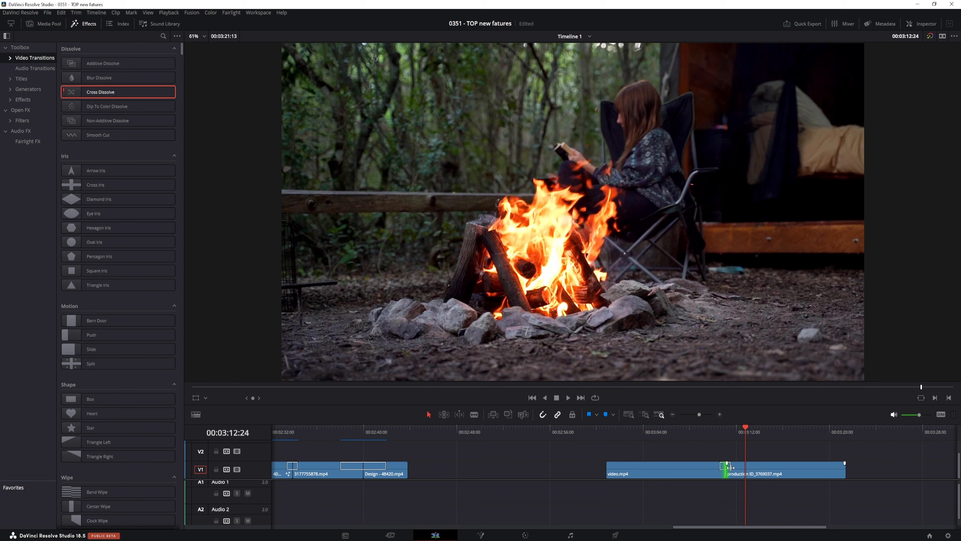
right_click(730, 468)
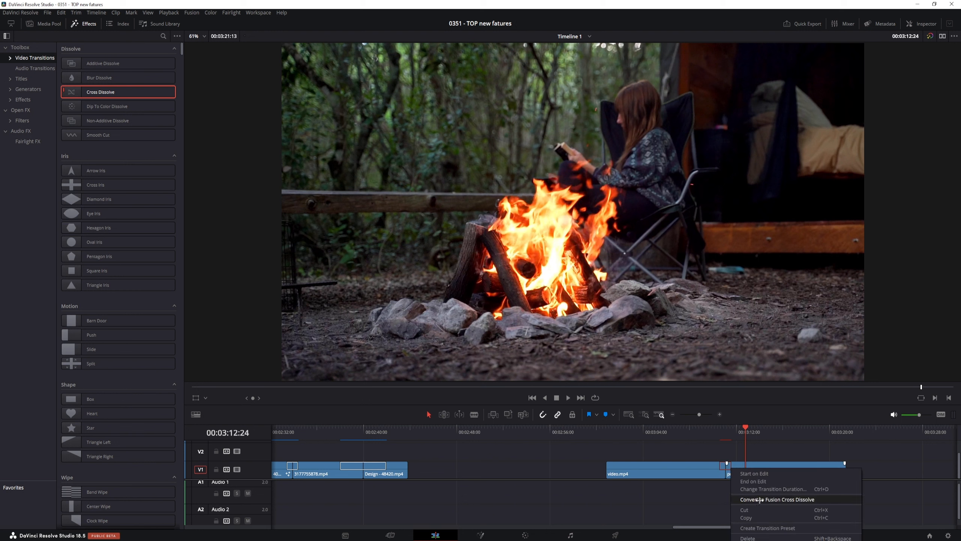
left_click(760, 500)
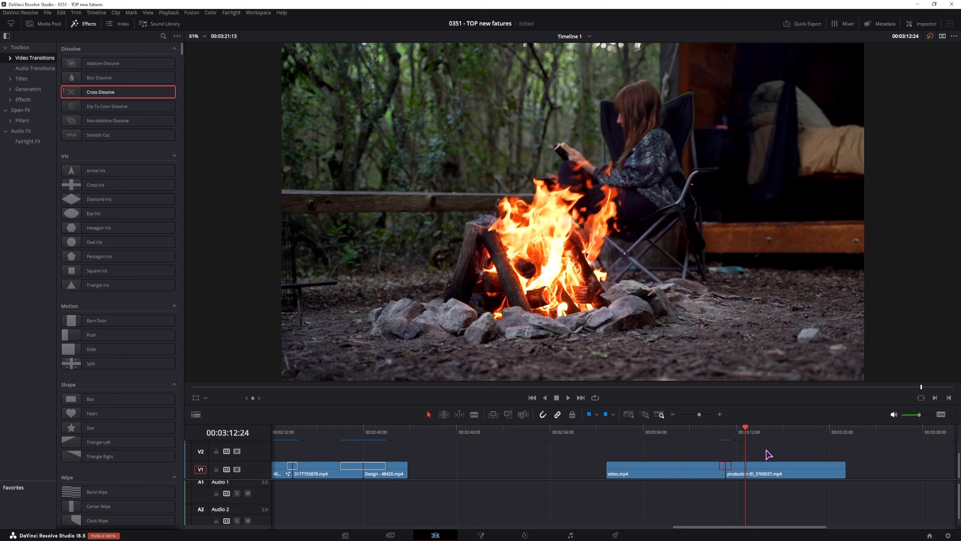
Open the converted transition in the Fusion page from its settings.
right_click(730, 468)
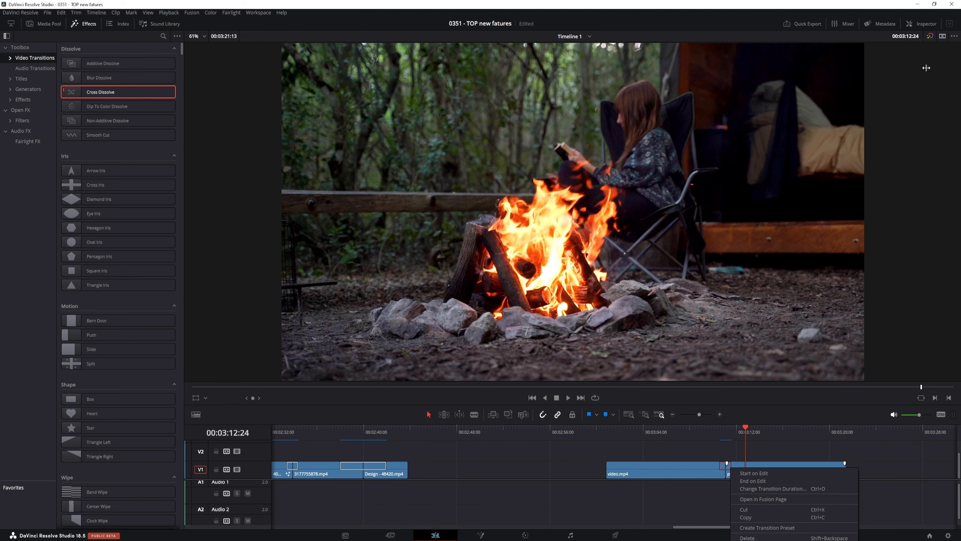
left_click(928, 26)
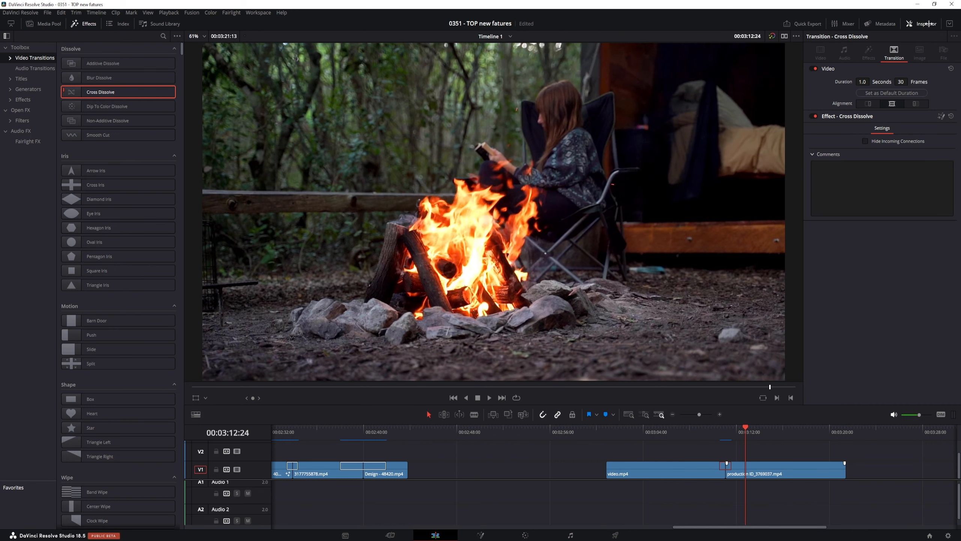
left_click(941, 116)
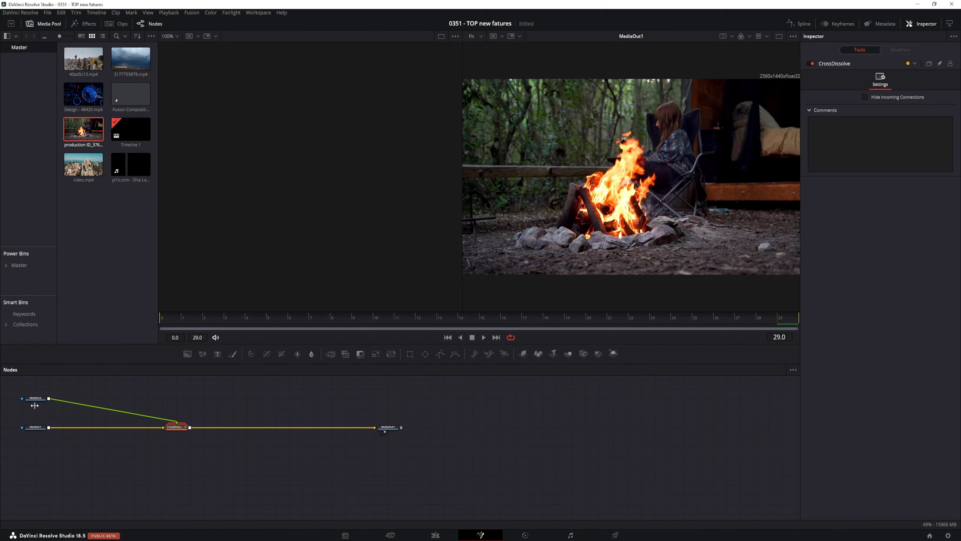
View the MediaIn1 and MediaIn2 clips in the viewer.
left_click(33, 427)
left_click(29, 432)
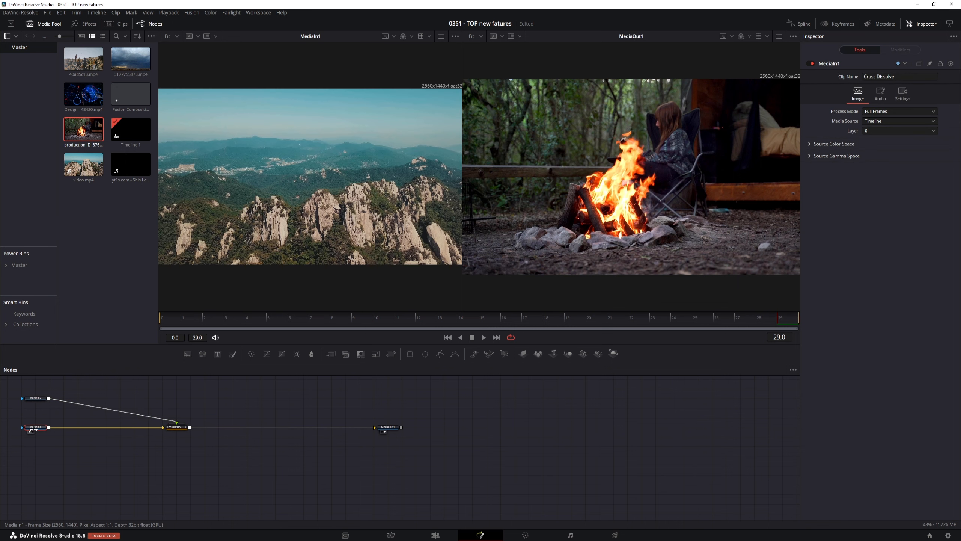
left_click(35, 398)
key("1")
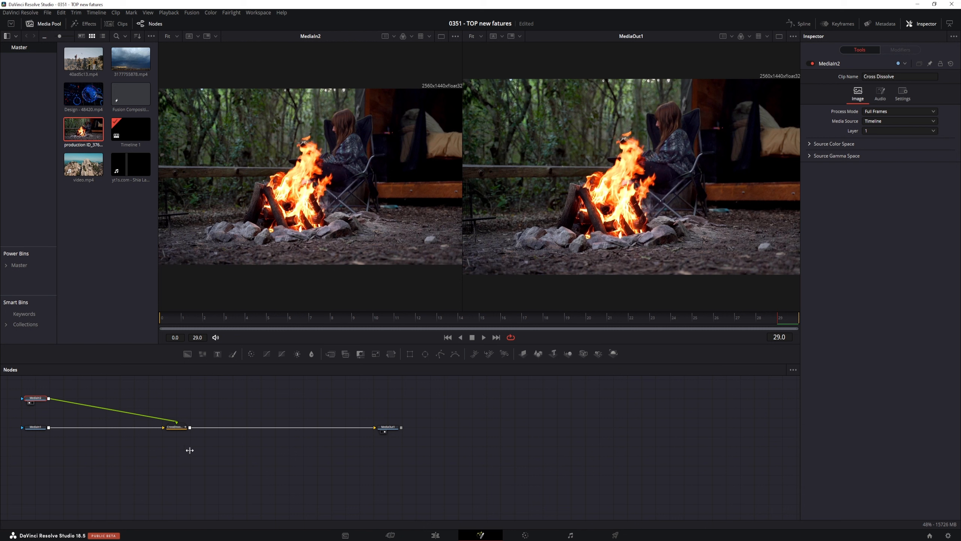
Expand the CrossDissolve group node, inspect Dissolve1 inside, and ungroup it.
left_click(183, 429)
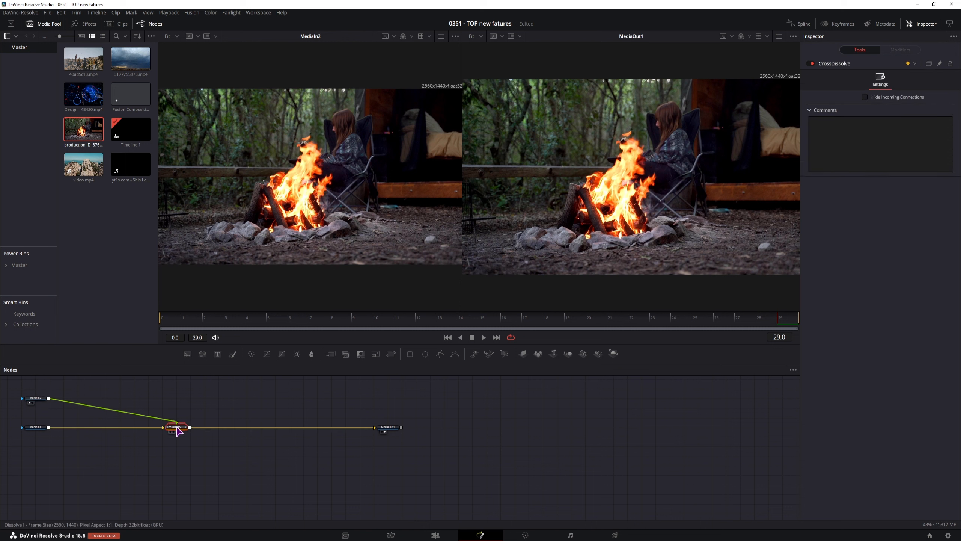
double_click(177, 427)
scroll(179, 426, "up", 3)
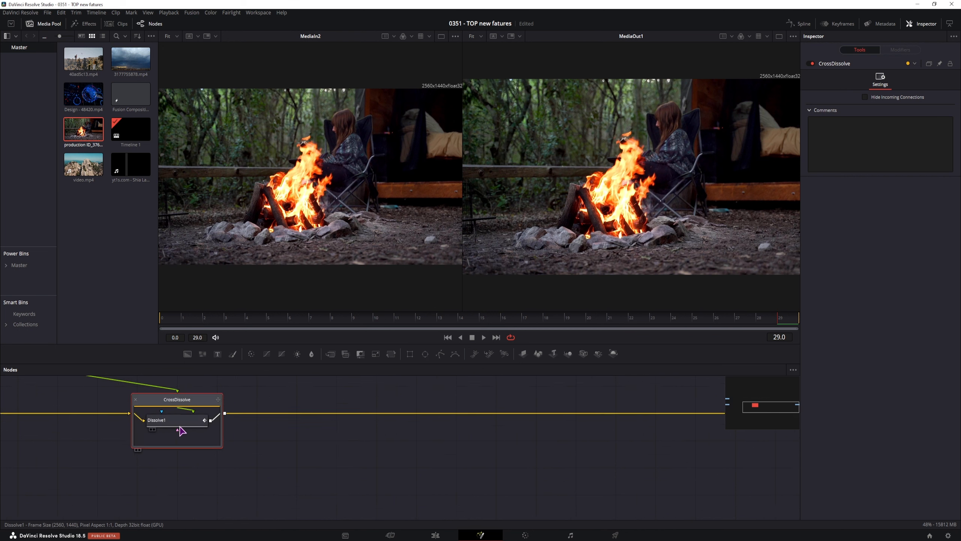
scroll(179, 430, "up", 2)
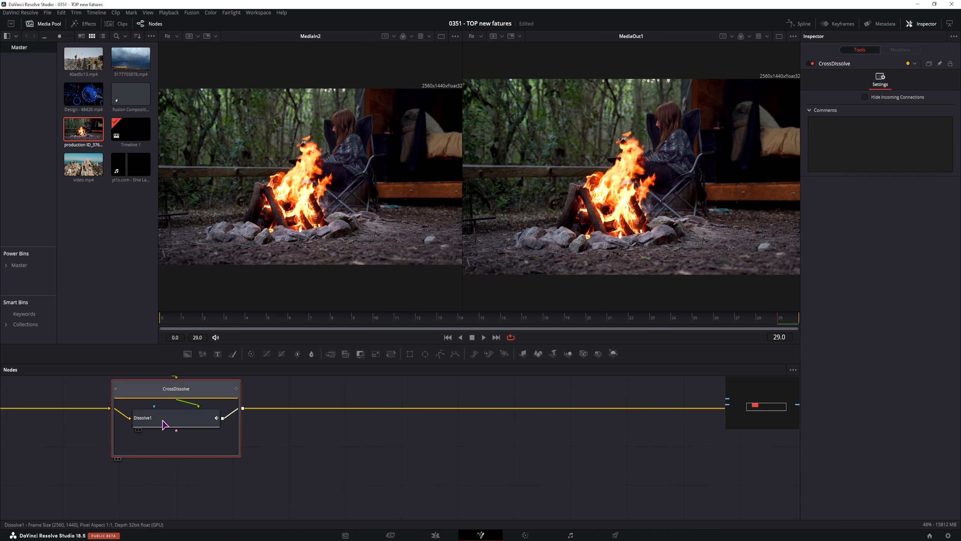
left_click(164, 422)
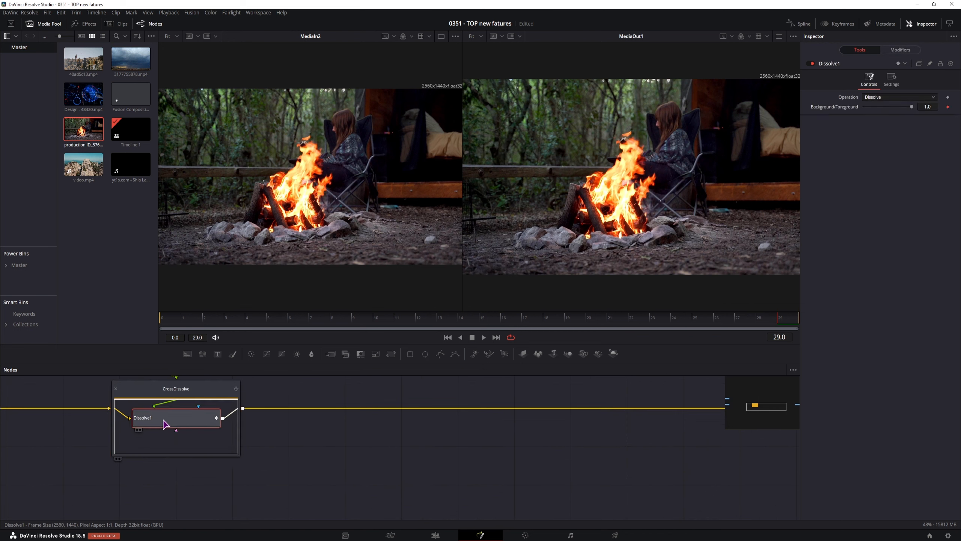
right_click(147, 390)
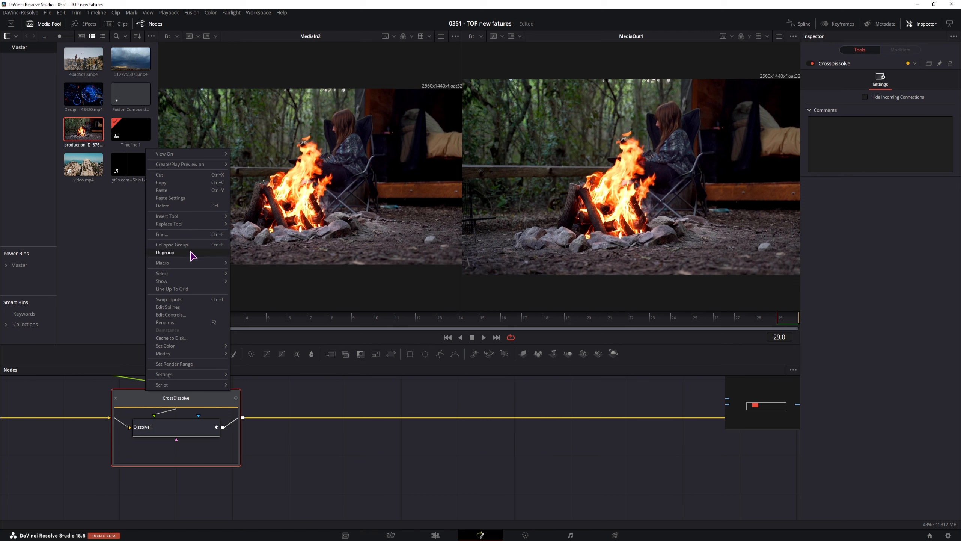
left_click(193, 253)
Preview the Dissolve1 node across the transition frames, then delete it.
left_click(174, 422)
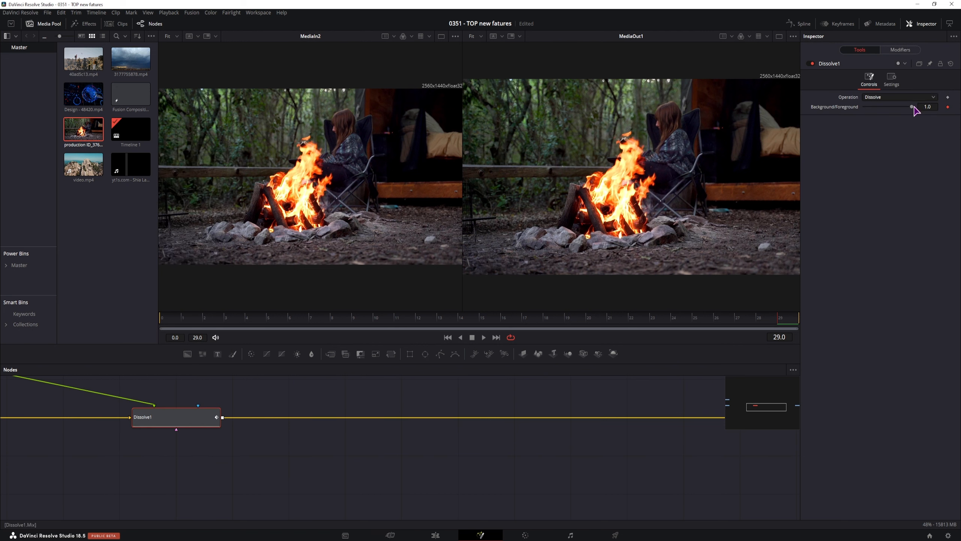
left_click_drag(229, 314, 267, 324)
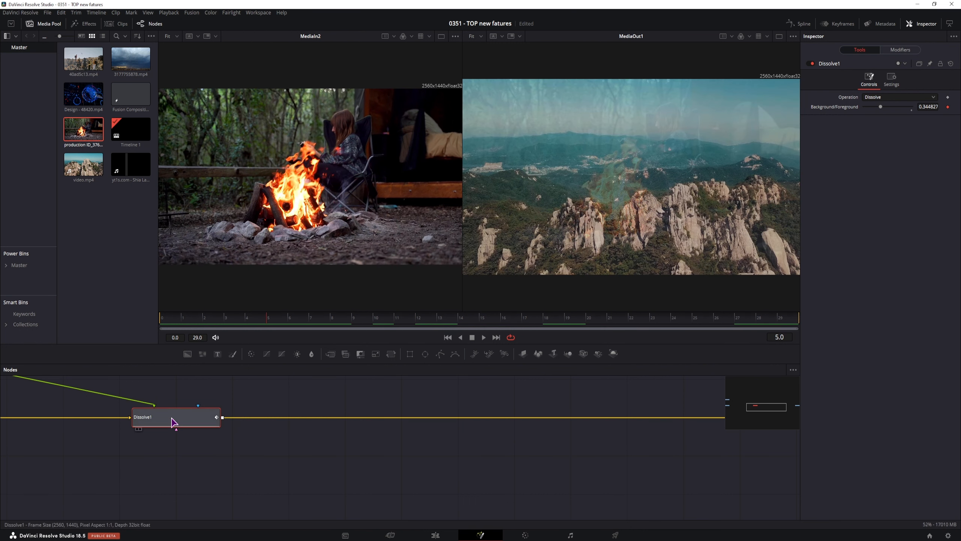
key("Delete")
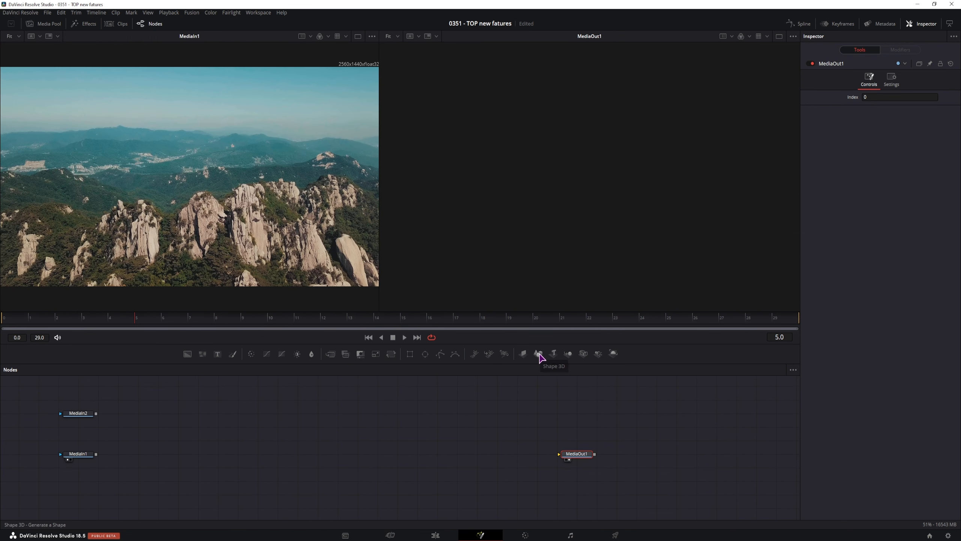
Add a Shape 3D node fed by MediaIn1 and set its shape to Cube.
left_click_drag(540, 358, 249, 460)
left_click_drag(167, 461, 167, 461)
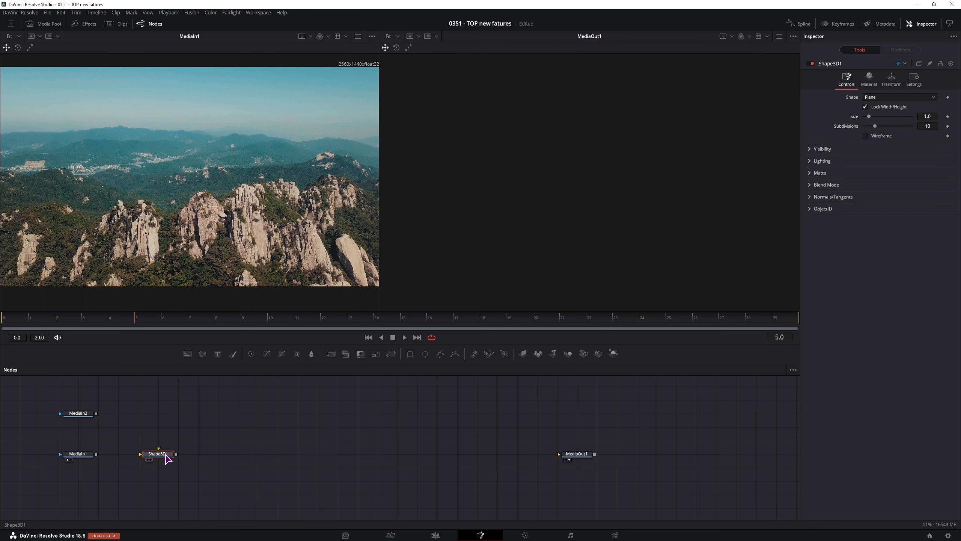
left_click_drag(96, 453, 166, 456)
left_click(877, 98)
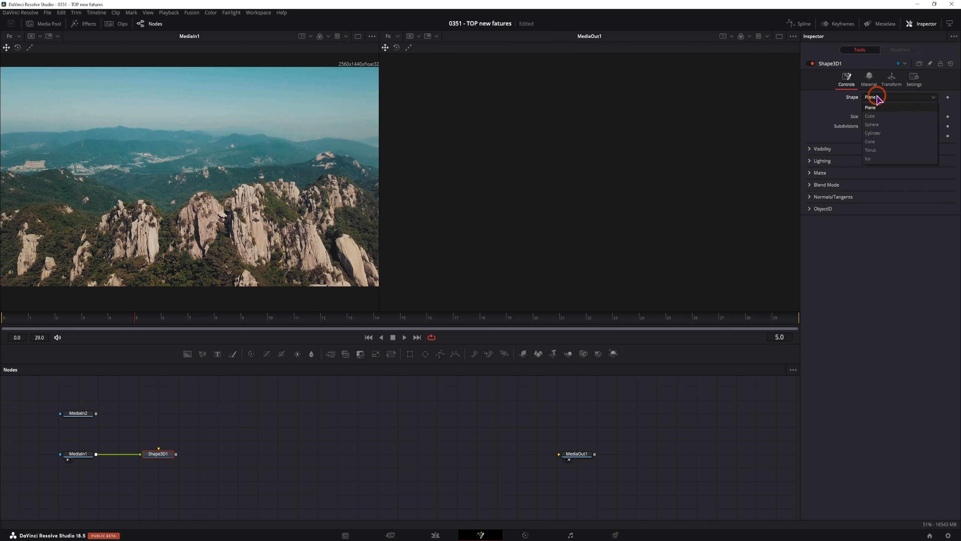
left_click(881, 110)
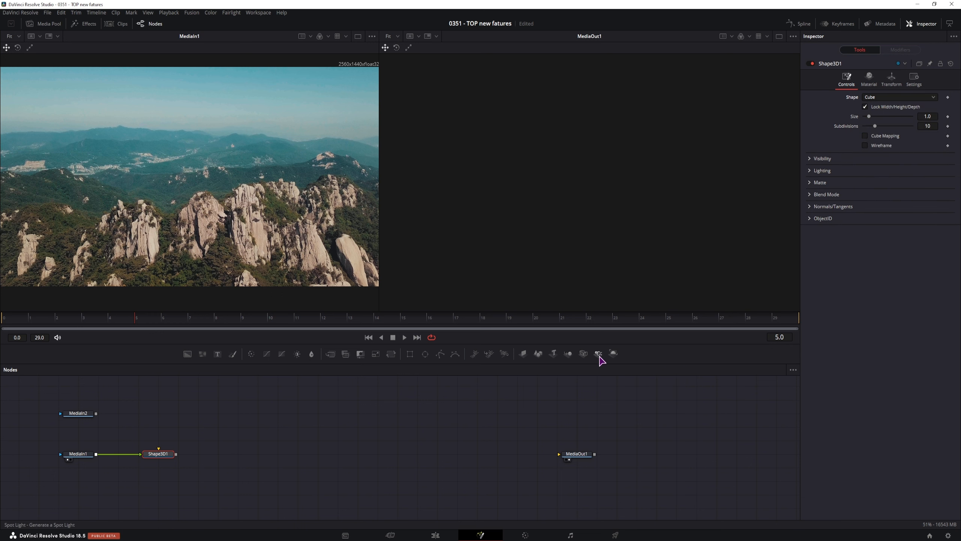
Add a Camera 3D and a Renderer 3D after the cube.
left_click_drag(584, 354, 157, 454)
left_click_drag(613, 353, 268, 461)
left_click_drag(158, 456, 559, 454)
Pull Camera3D1 back to Translation Z 4.41 and space out the nodes.
left_click(218, 413)
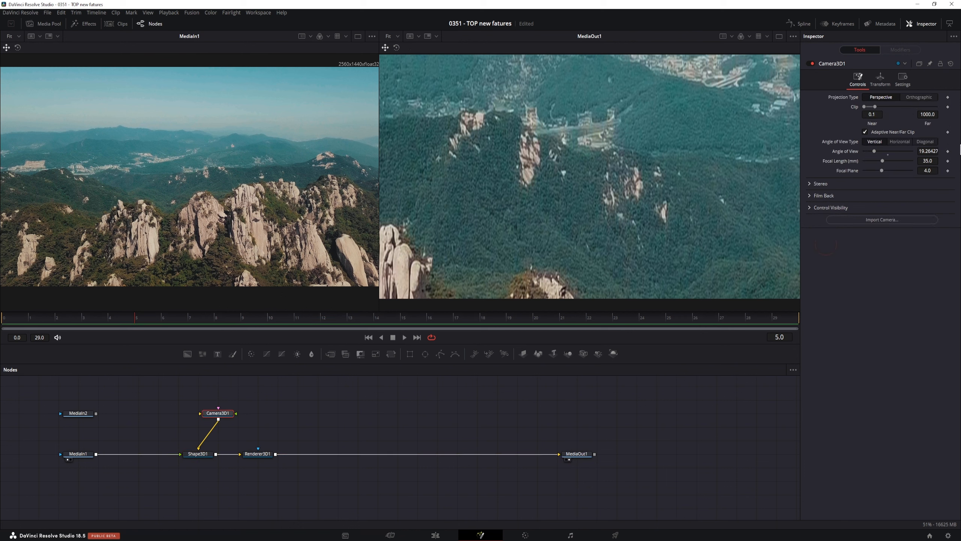
left_click(879, 80)
mouse_move(933, 126)
left_mouse_down()
mouse_move(944, 124)
mouse_move(933, 123)
left_mouse_up()
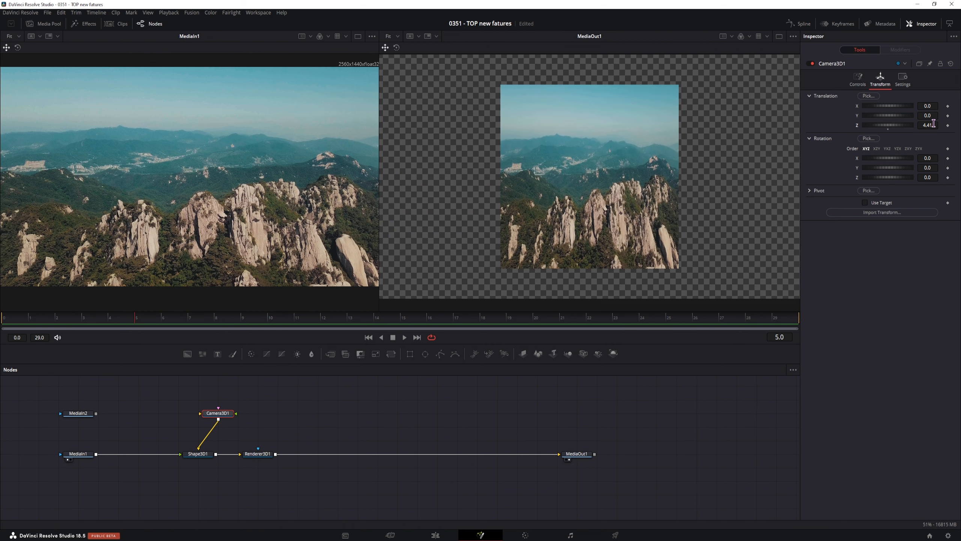
left_click_drag(264, 457, 352, 456)
left_click_drag(223, 415, 204, 416)
left_click(201, 456)
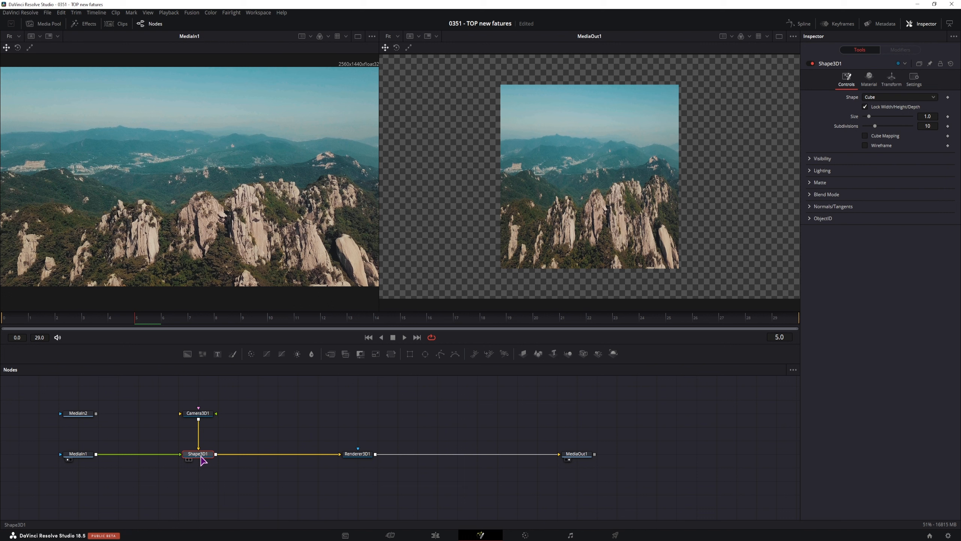
Insert a Bender 3D node after the cube, set to Taper with Amount 0.63.
key("ctrl+space")
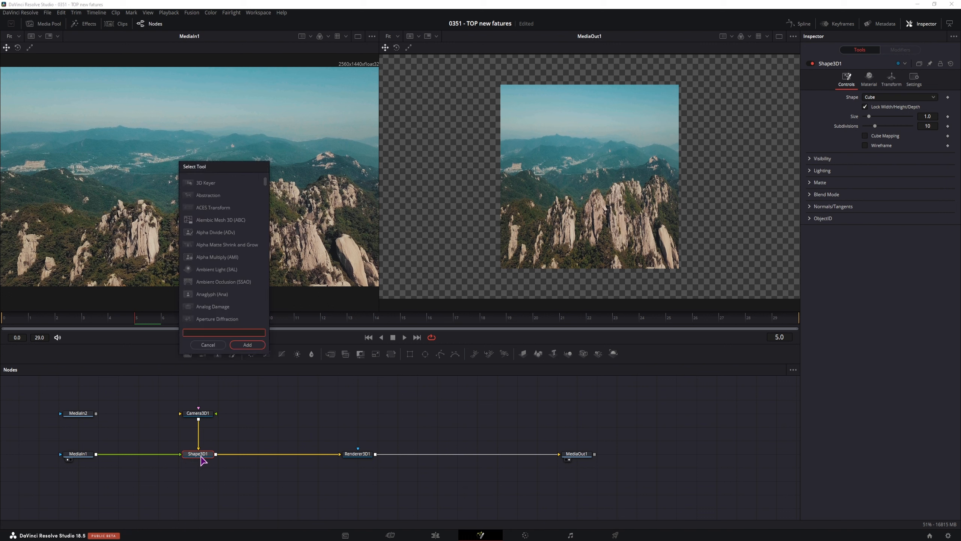
type("bende")
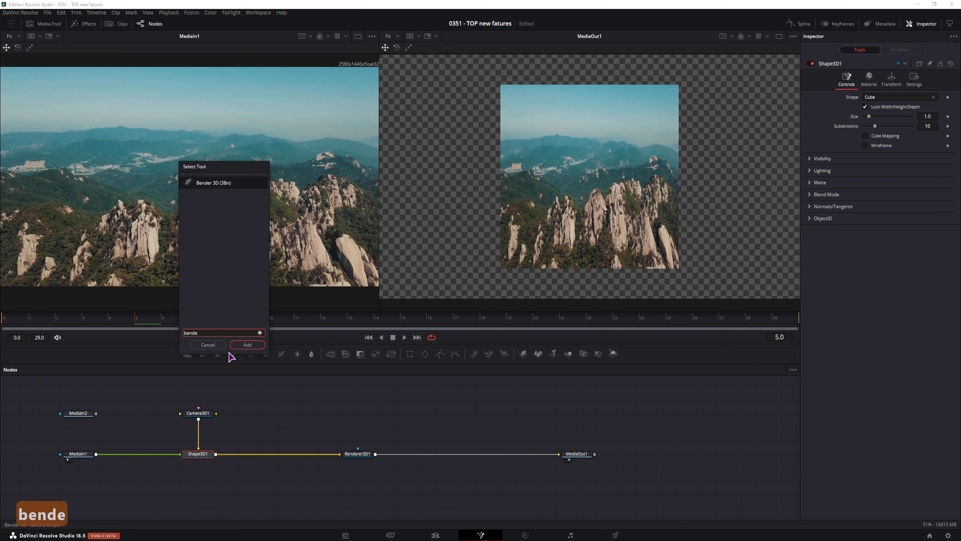
left_click(249, 344)
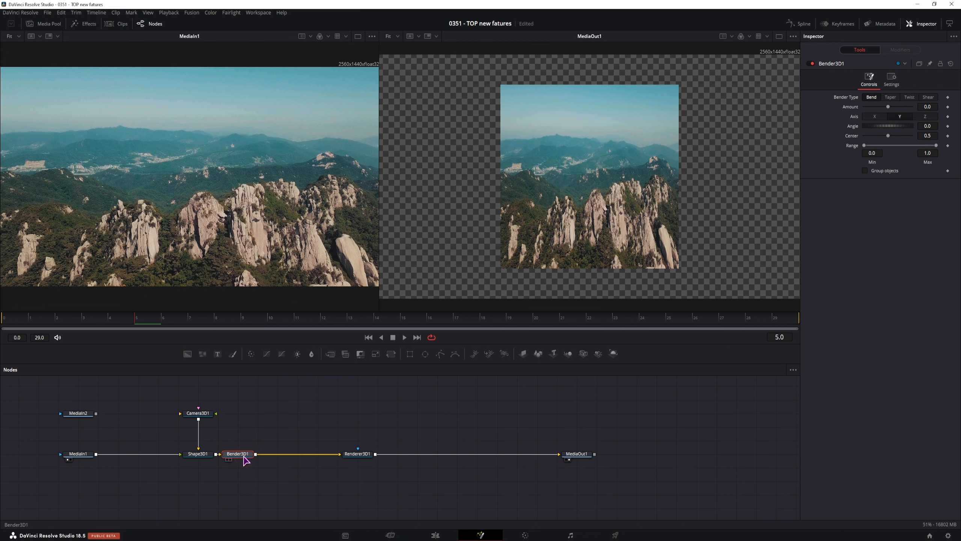
left_click(926, 117)
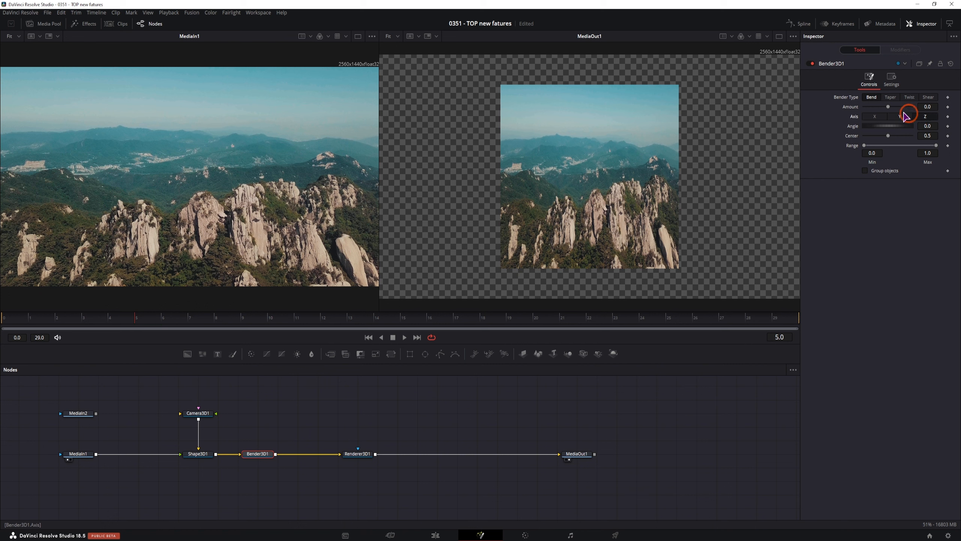
left_click(891, 97)
left_click_drag(888, 107, 901, 107)
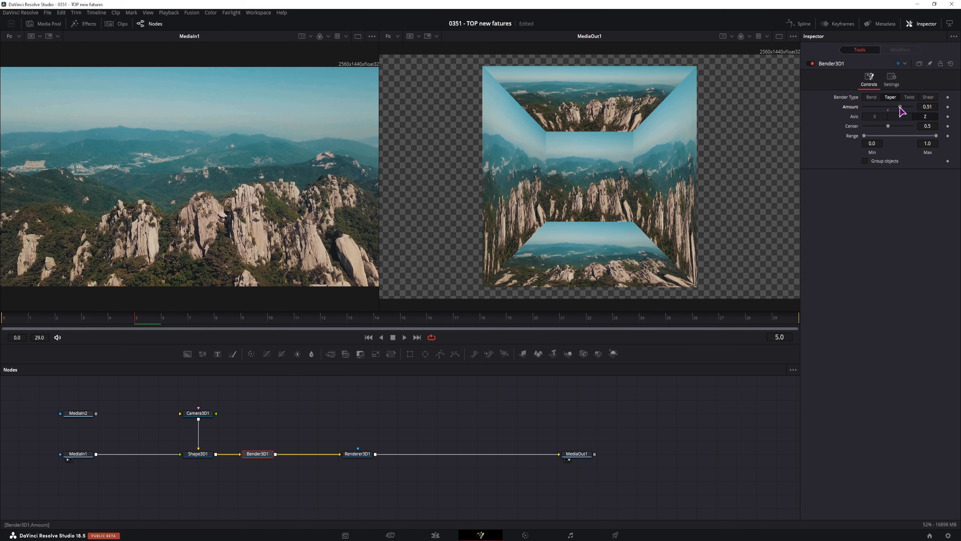
View Shape3D1 and Bender3D1, then reduce the taper Amount to 0.02.
left_click(202, 456)
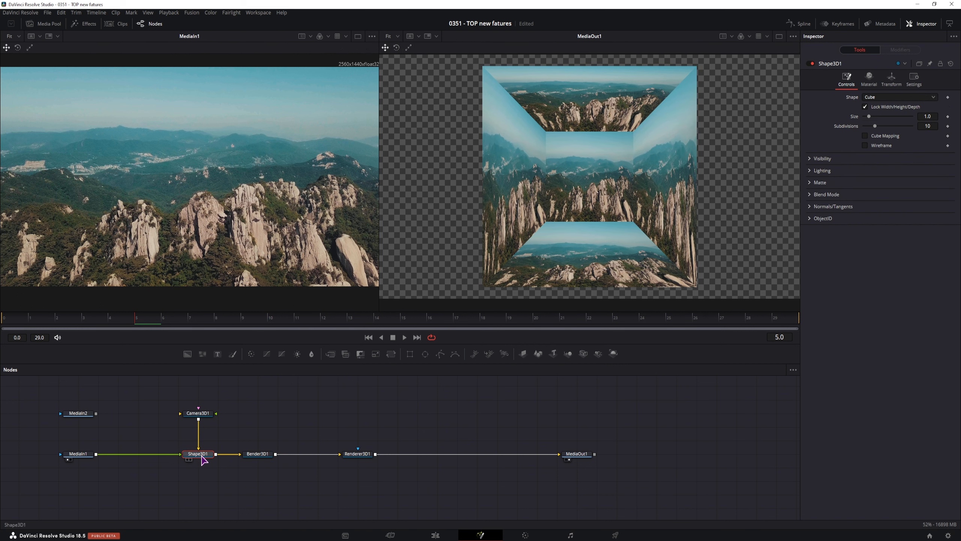
key("1")
left_click(261, 455)
key("1")
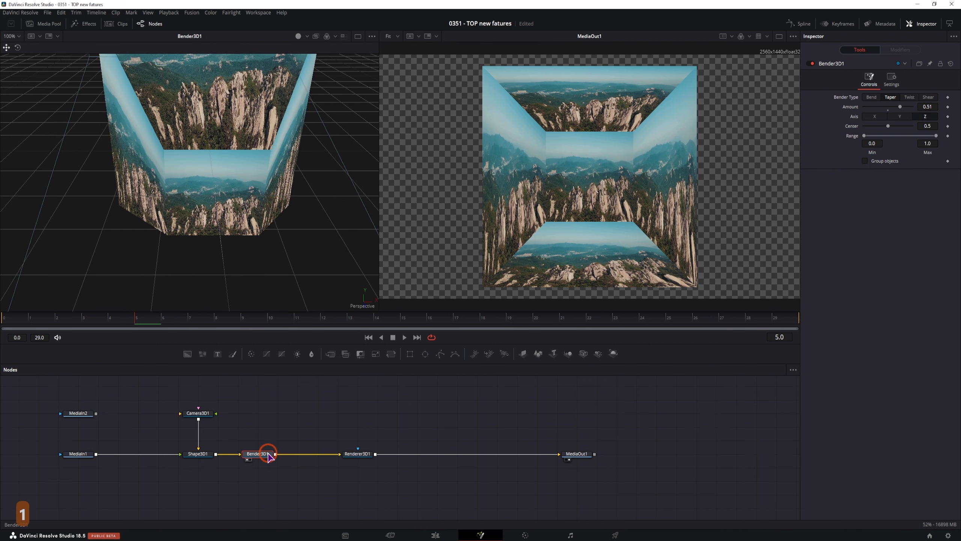
scroll(328, 229, "down", 2)
mouse_move(901, 107)
left_mouse_down()
mouse_move(859, 120)
mouse_move(905, 120)
mouse_move(889, 117)
left_mouse_up()
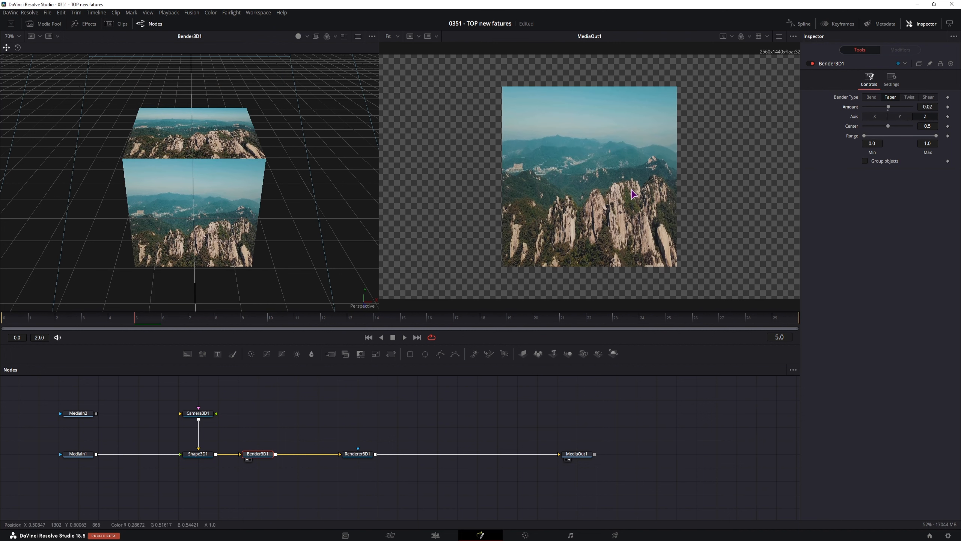
left_click(198, 453)
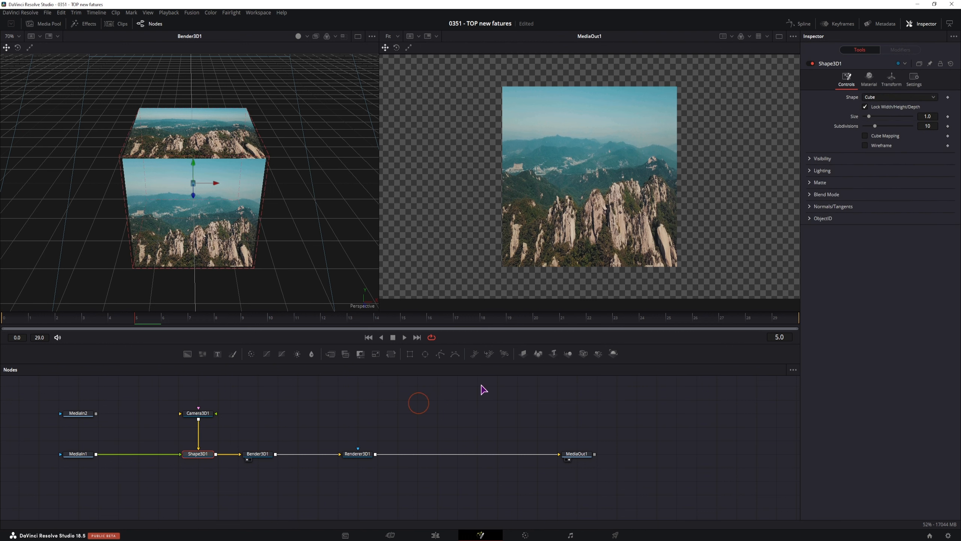
Unlock the cube's dimensions, try Width 16/9, then reset Width to 1.0.
left_click(866, 107)
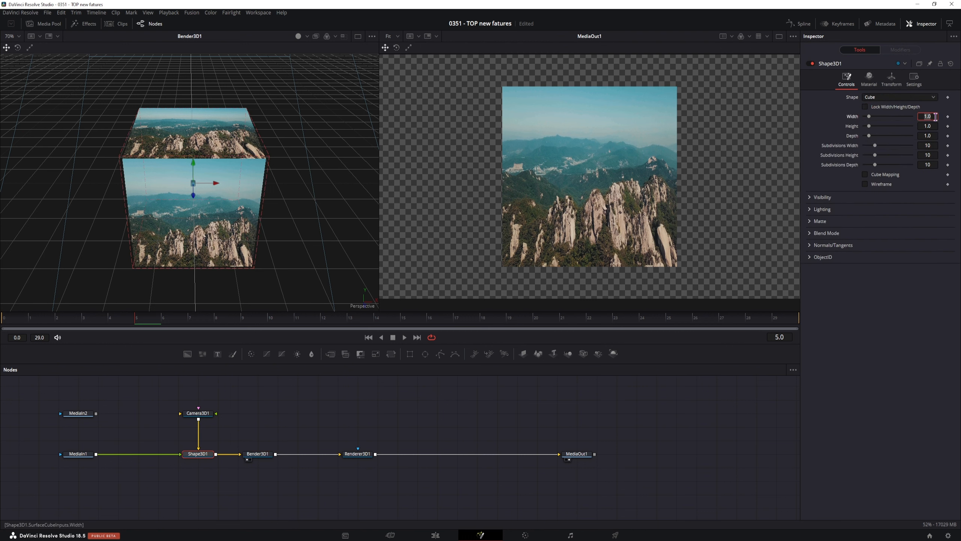
type("16/9")
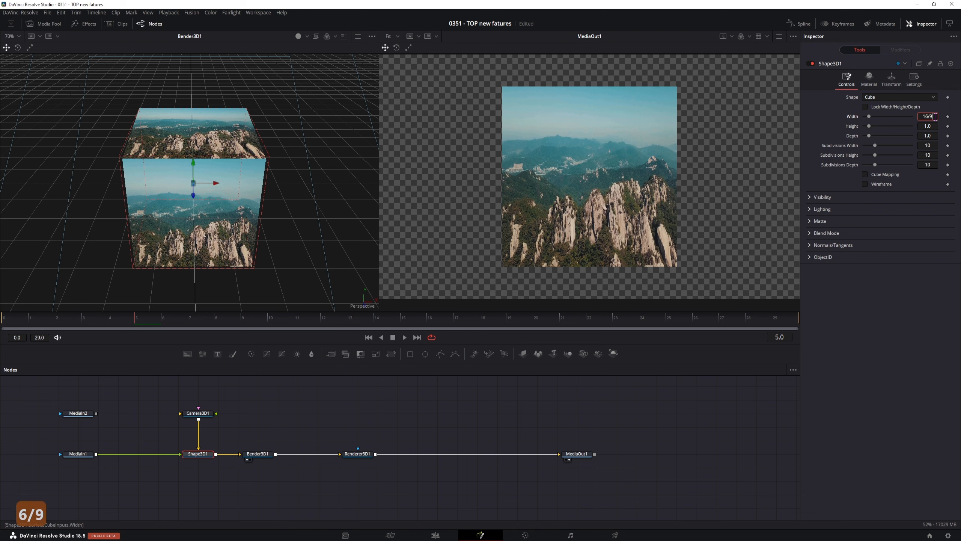
key("Return")
left_click(940, 226)
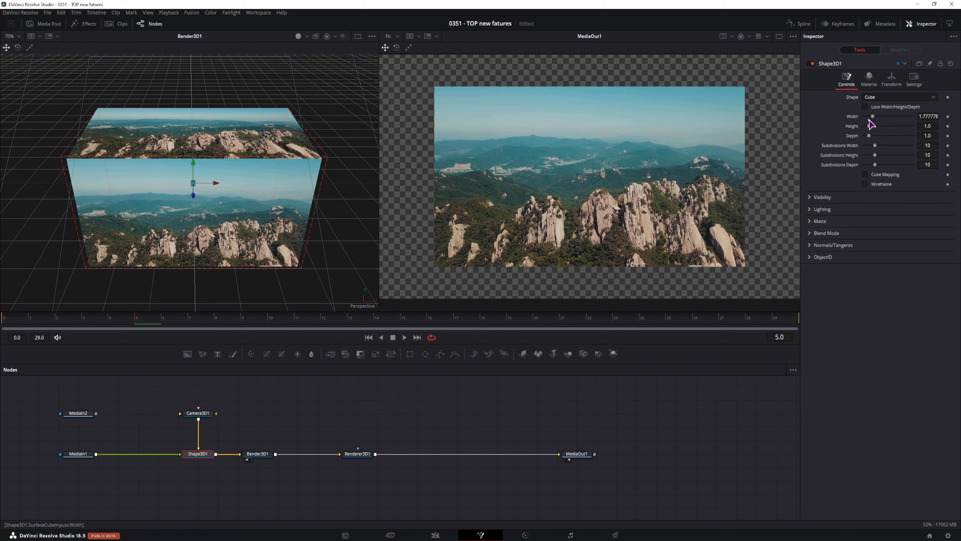
double_click(870, 120)
Set the cube Height to 9/16 and move Camera3D1 in to Z 2.1.
left_click(927, 282)
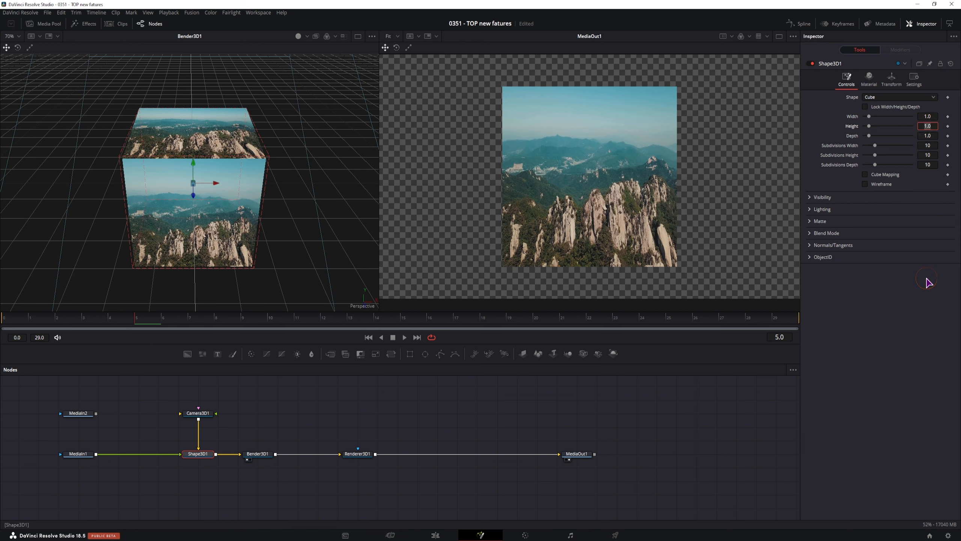
type("9/16")
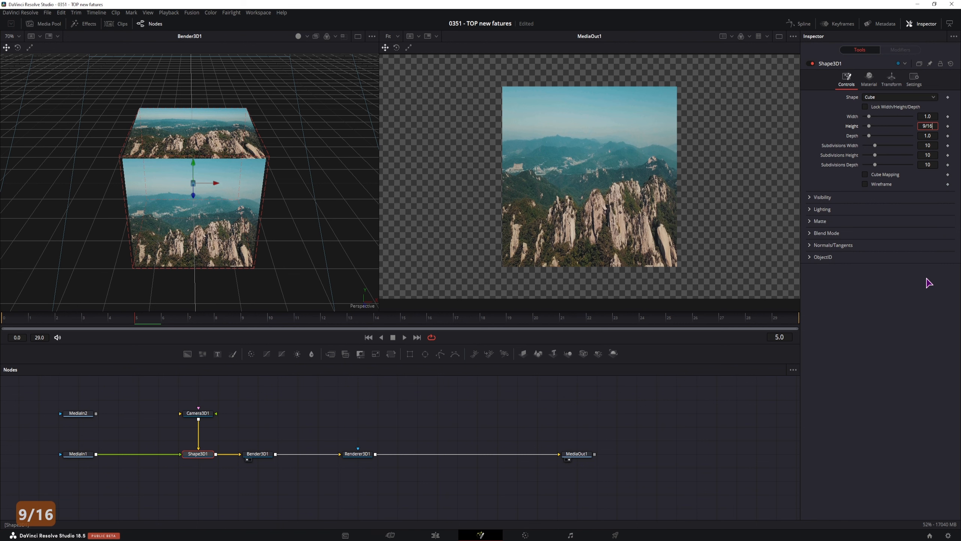
left_click(906, 317)
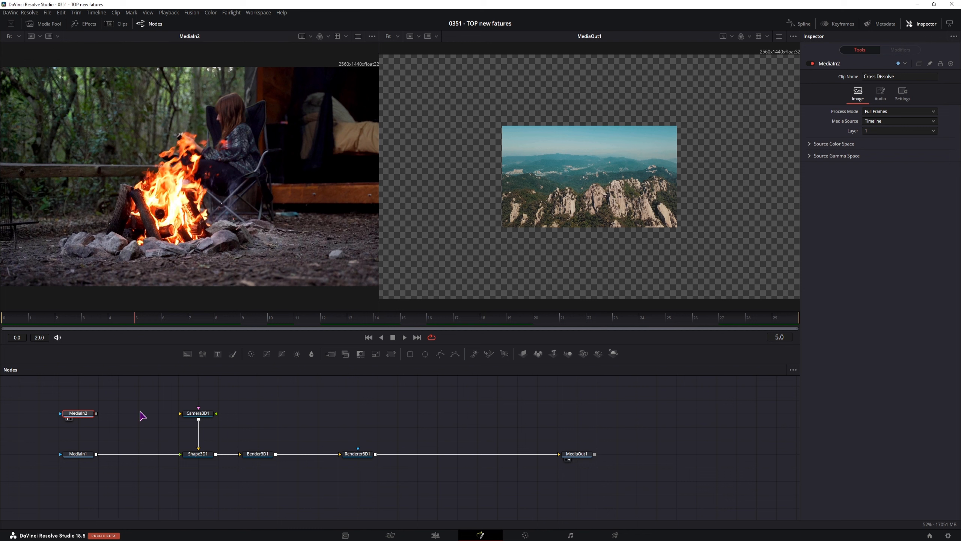
left_click(198, 413)
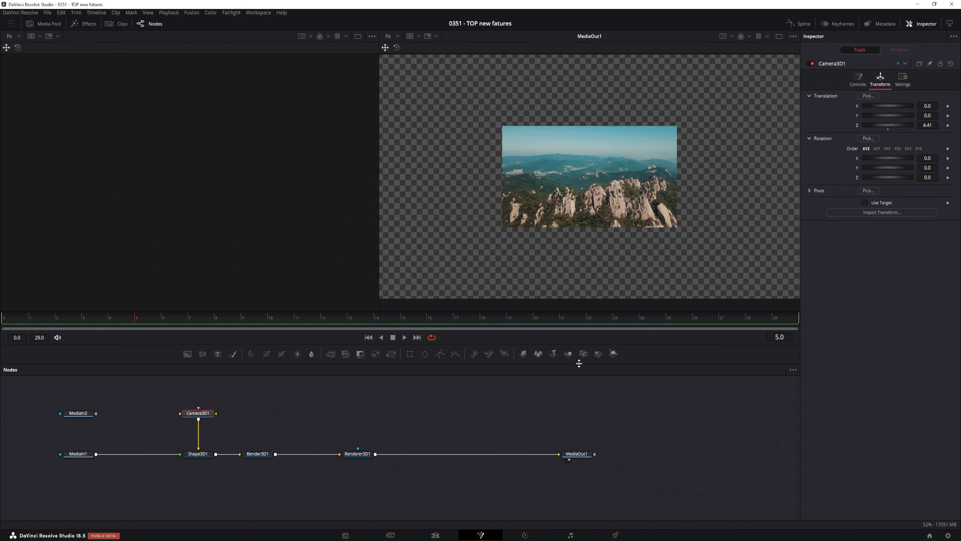
left_click_drag(927, 125, 841, 124)
Raise the Bender3D1 taper Amount toward 0.285 while moving the camera closer.
left_click(258, 454)
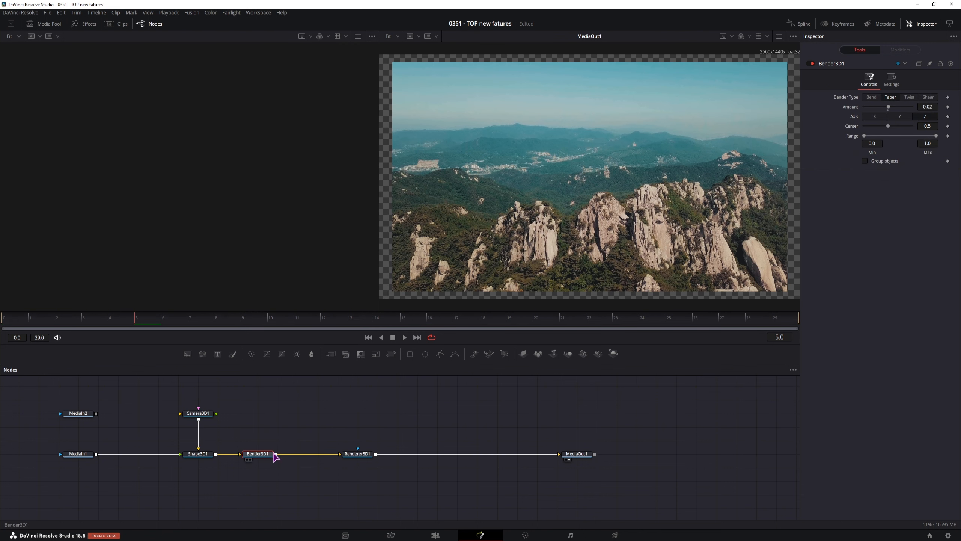
left_click_drag(924, 107, 939, 107)
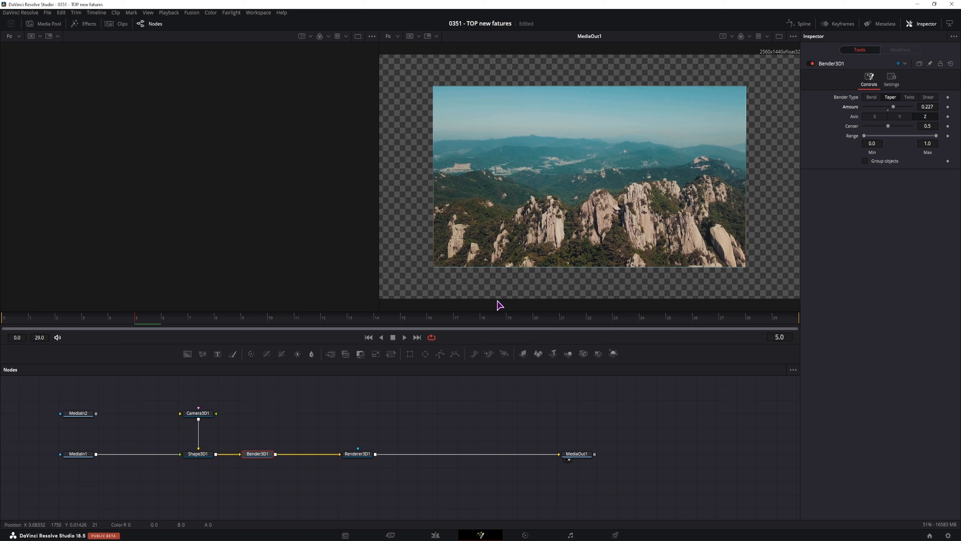
left_click(198, 413)
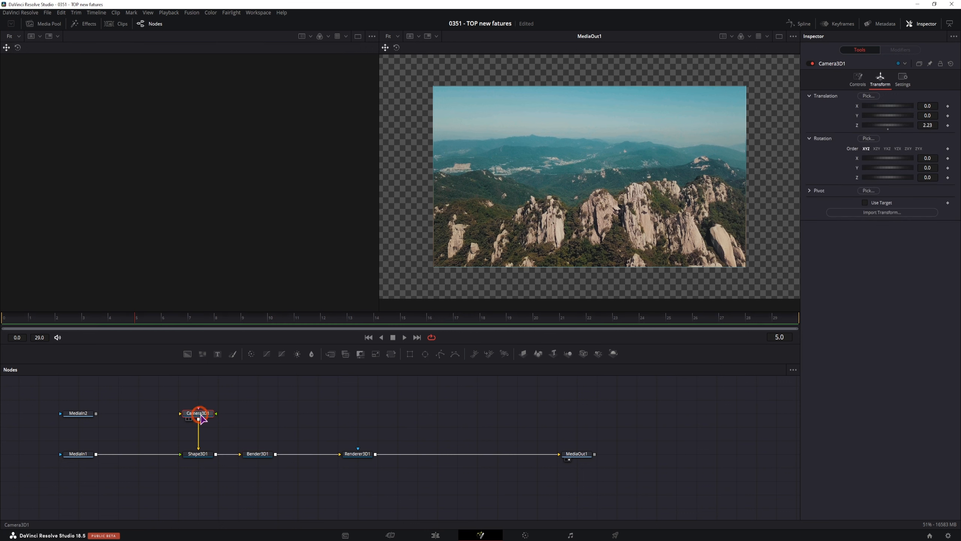
left_click_drag(930, 125, 910, 125)
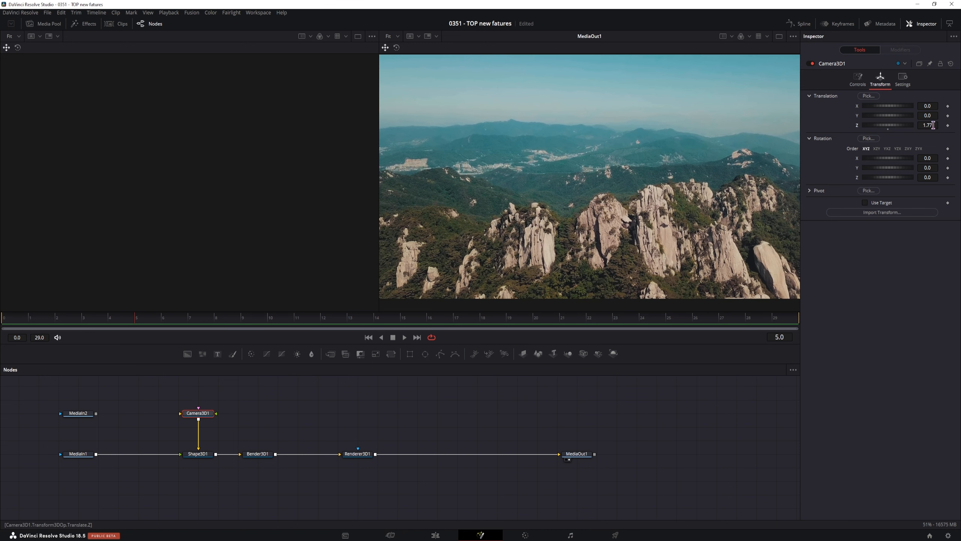
left_click(257, 454)
left_click_drag(928, 106, 936, 106)
left_click(197, 412)
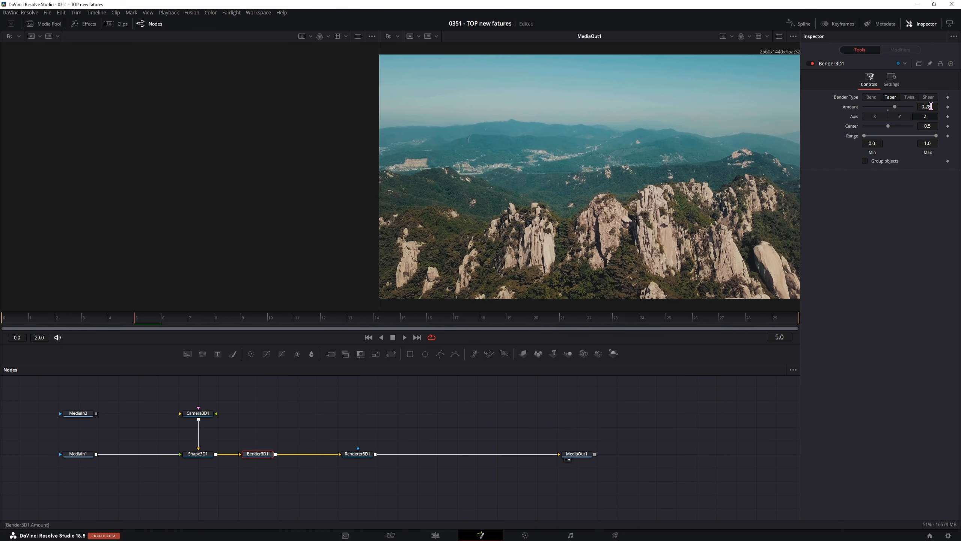
Fine-tune the taper Amount to 0.318 and set camera Translation Z to 1.66.
left_click(930, 106)
left_click_drag(928, 107, 931, 106)
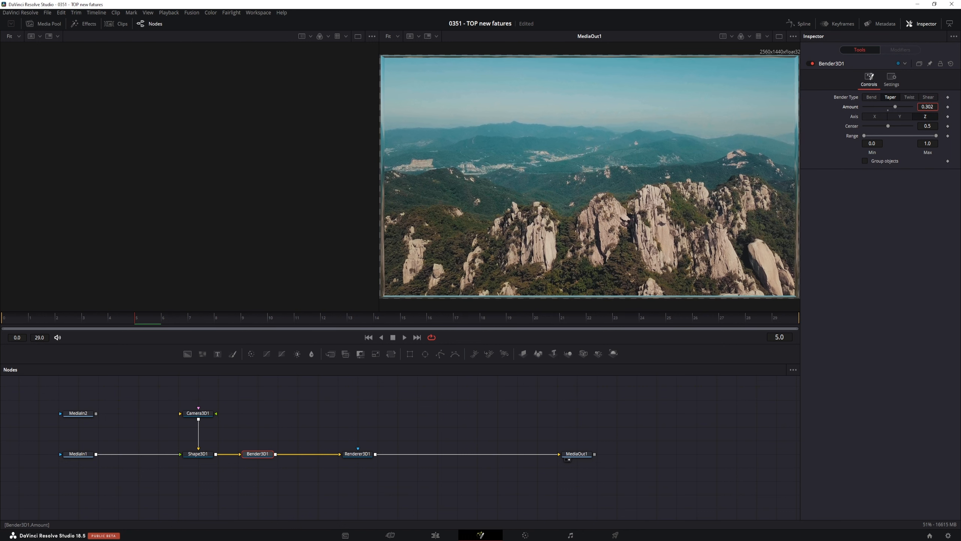
left_click_drag(927, 107, 925, 107)
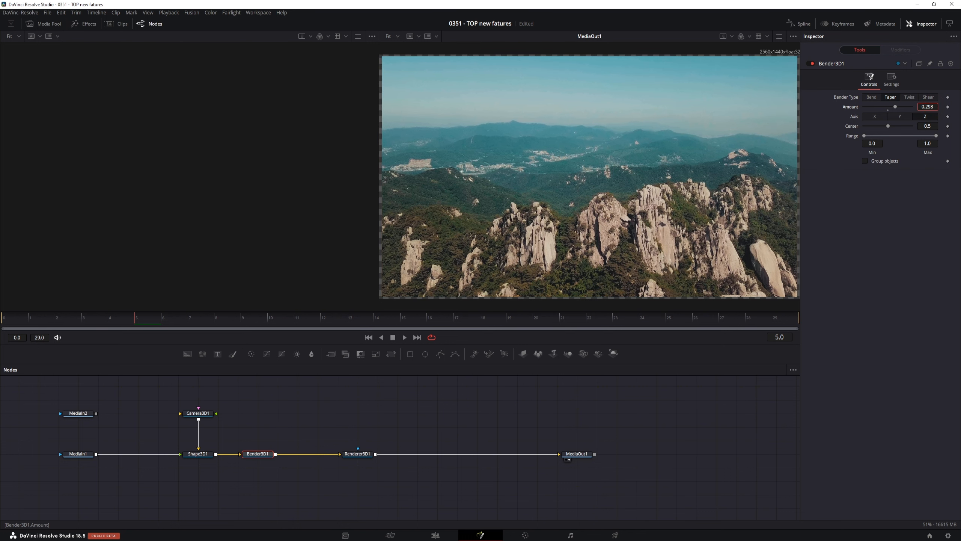
left_click_drag(928, 126, 925, 126)
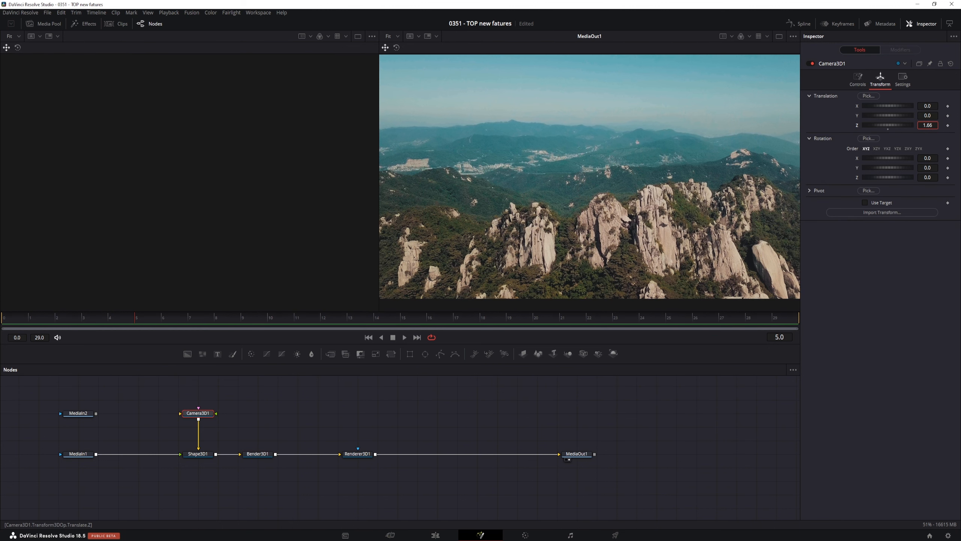
left_click(935, 124)
key("BackSpace")
type("6")
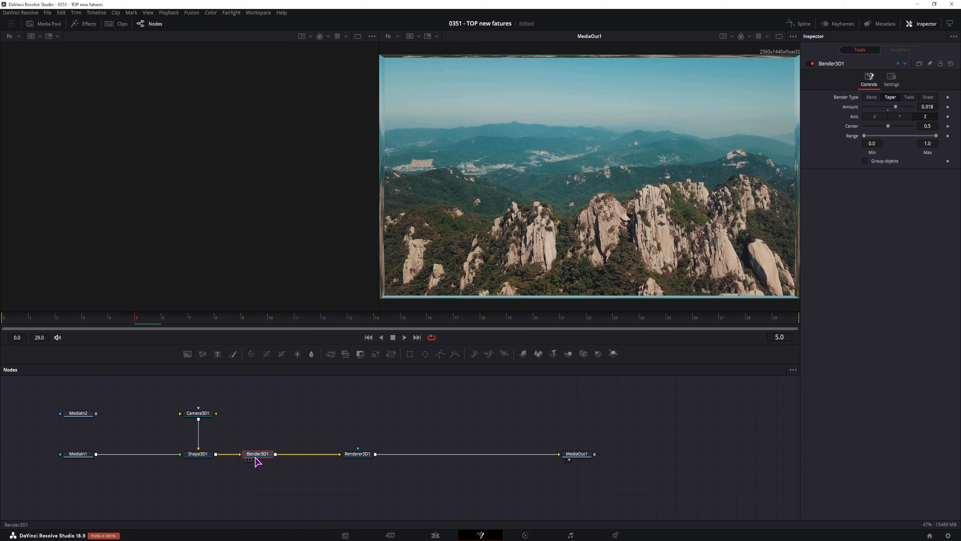
Add Merge3D1 between Bender3D1 and Renderer3D1, feed Camera3D1 into it, and view it.
left_click_drag(358, 455, 418, 455)
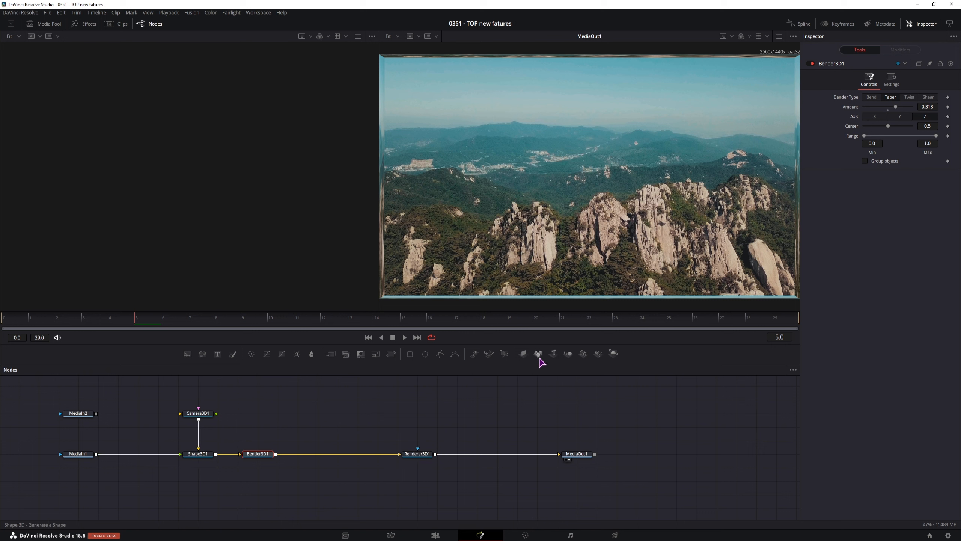
left_click_drag(569, 356, 336, 455)
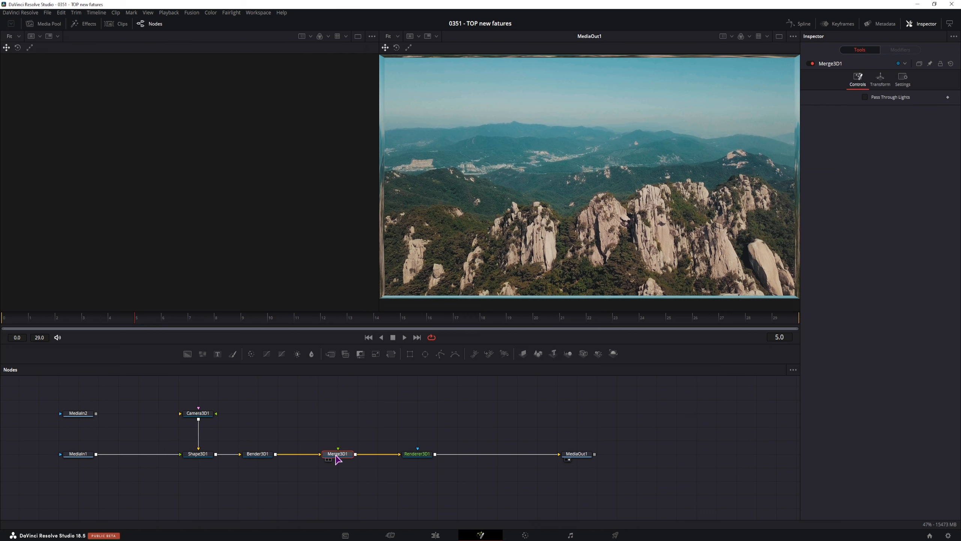
left_click_drag(198, 448, 338, 453)
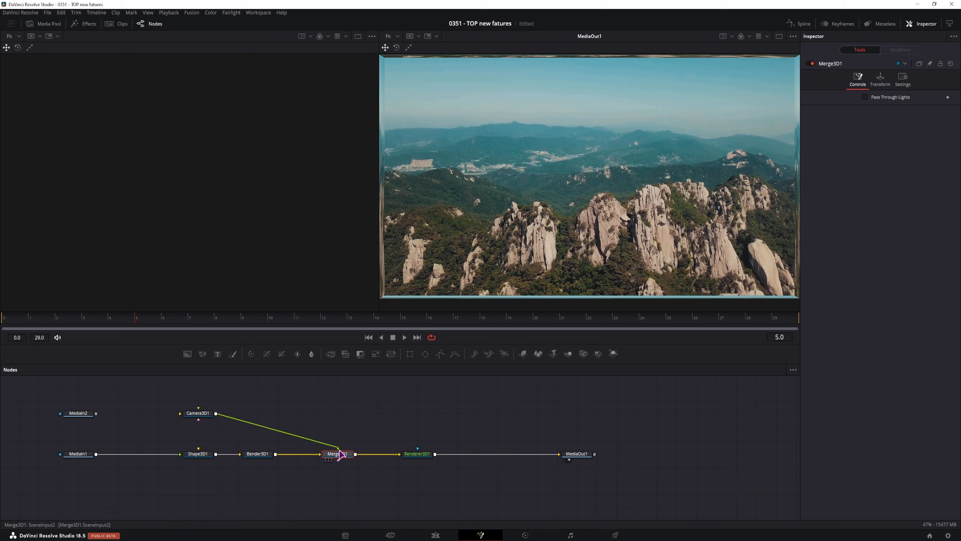
left_click_drag(198, 416, 337, 415)
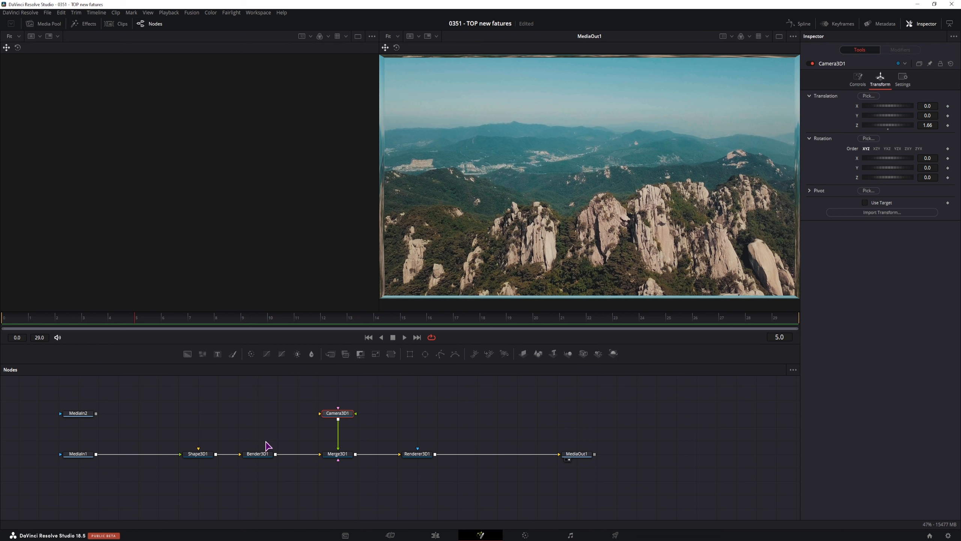
left_click(338, 454)
key("1")
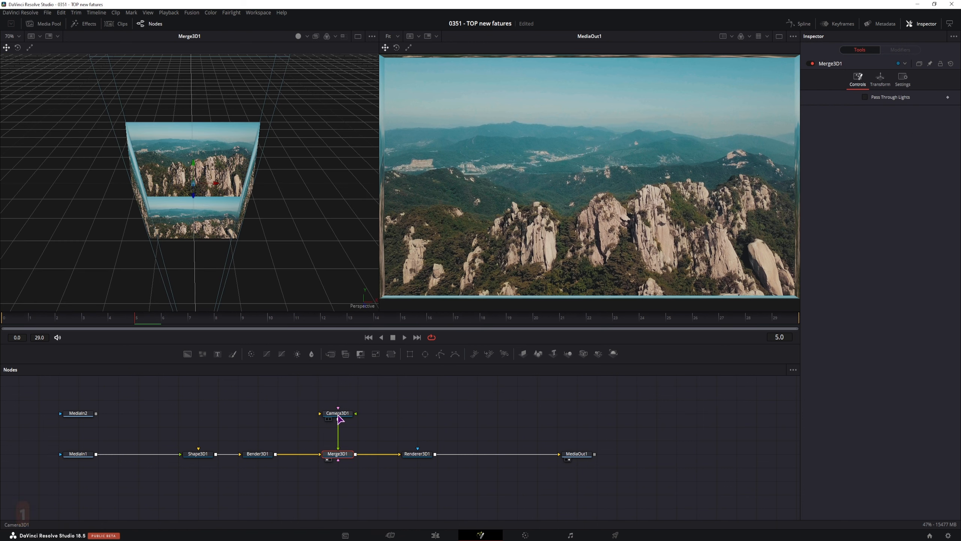
mouse_move(171, 436)
left_mouse_down()
mouse_move(294, 474)
mouse_move(171, 434)
left_mouse_up()
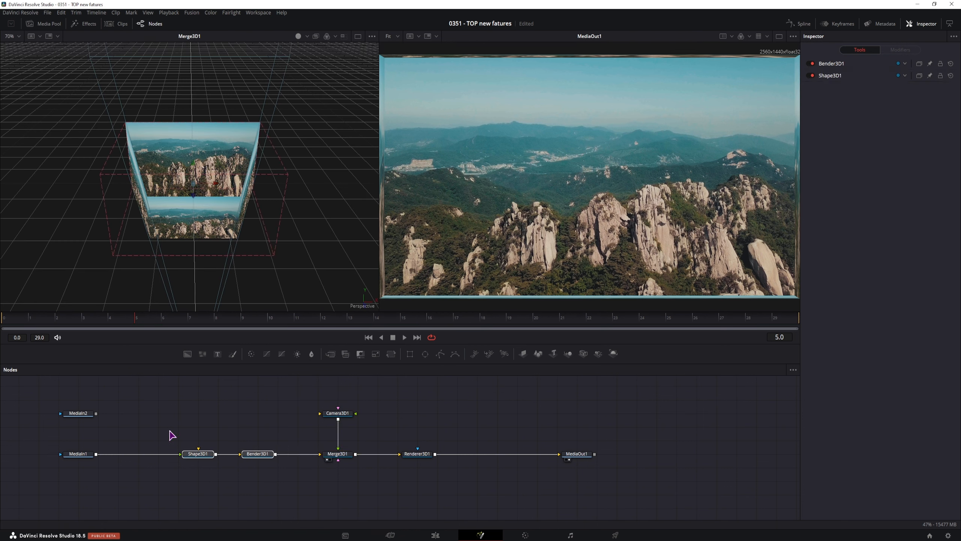
Keyframe the Bender3D1 Amount at 0.3 on frames 0 and 29.
left_click(259, 454)
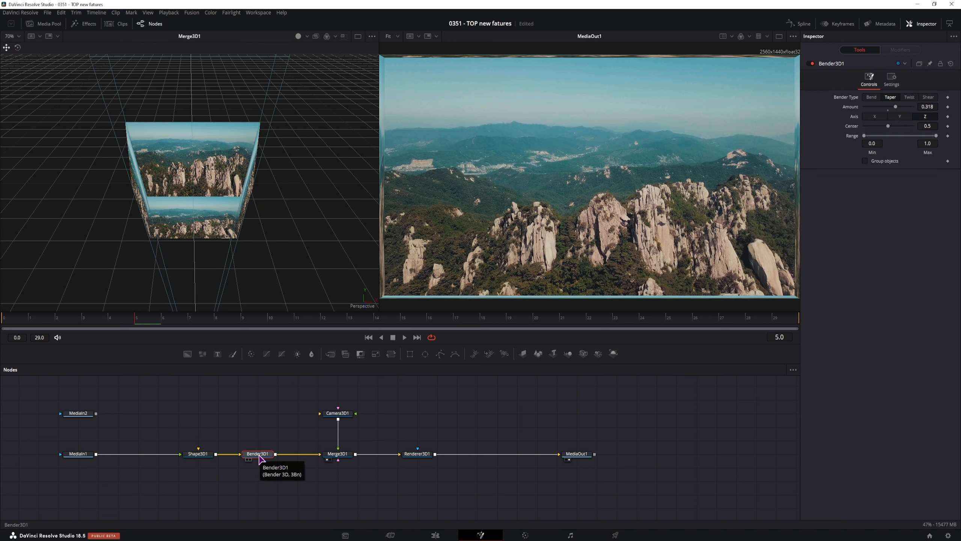
left_click(6, 318)
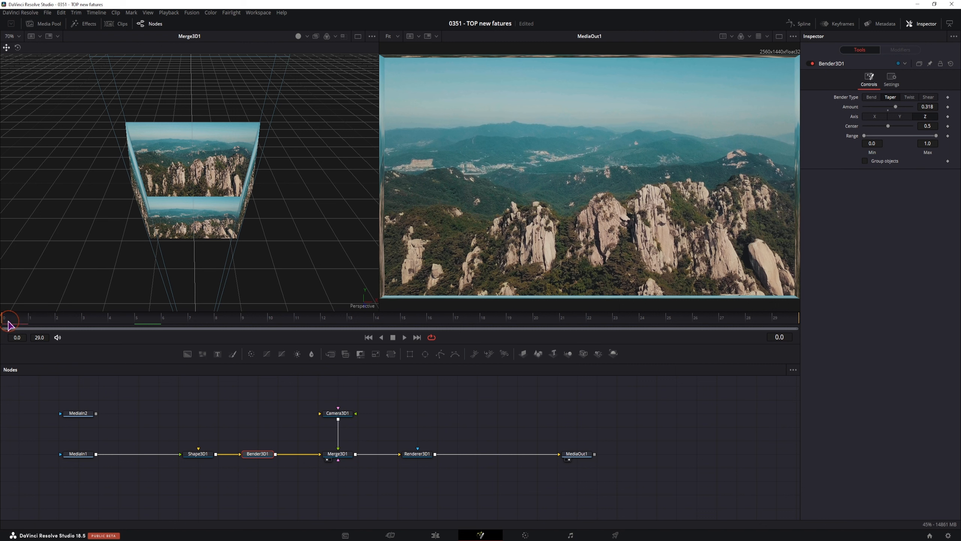
left_click(931, 106)
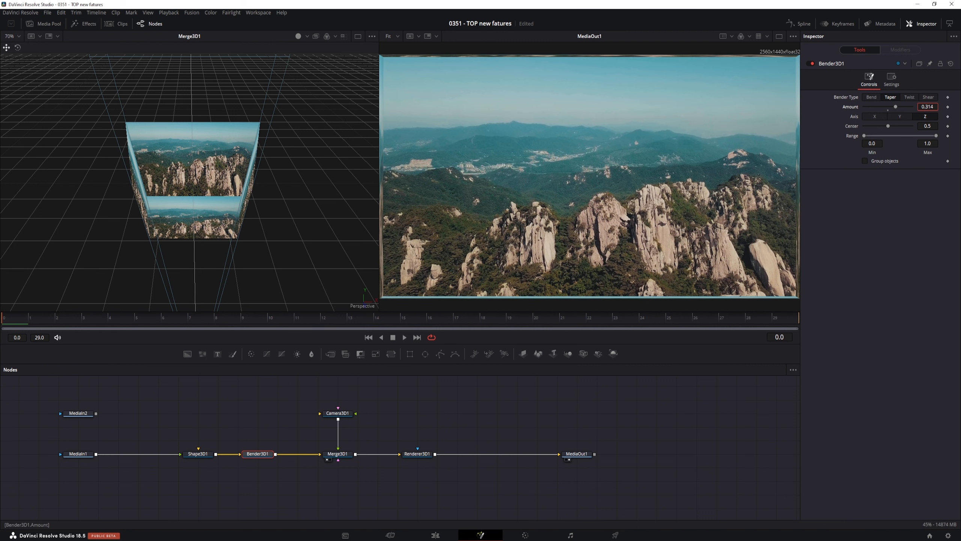
left_click_drag(930, 106, 926, 106)
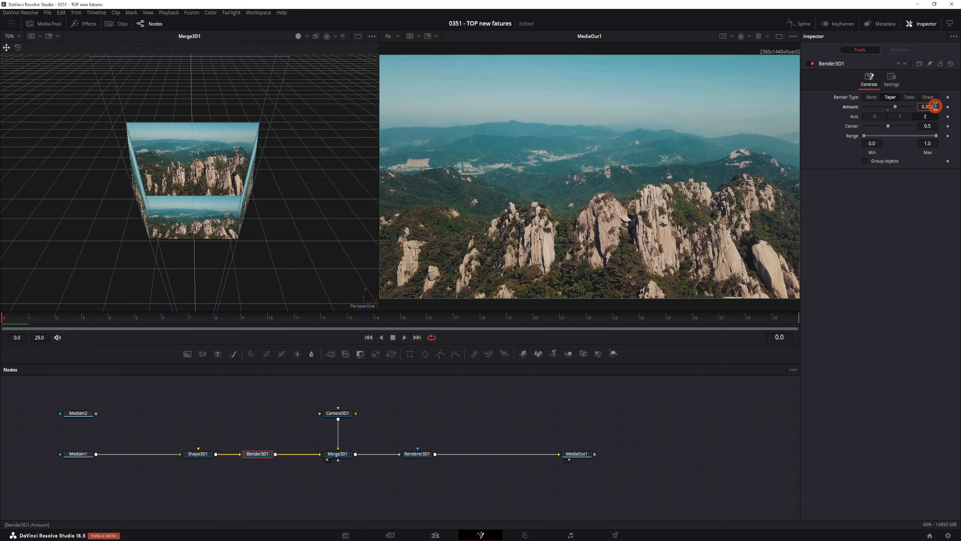
key("BackSpace")
key("Return")
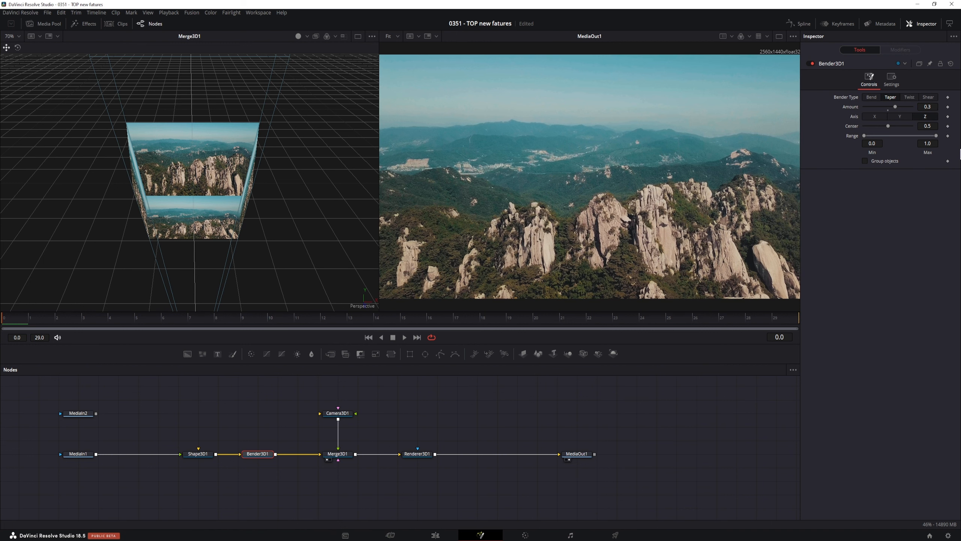
left_click(948, 106)
left_click(776, 324)
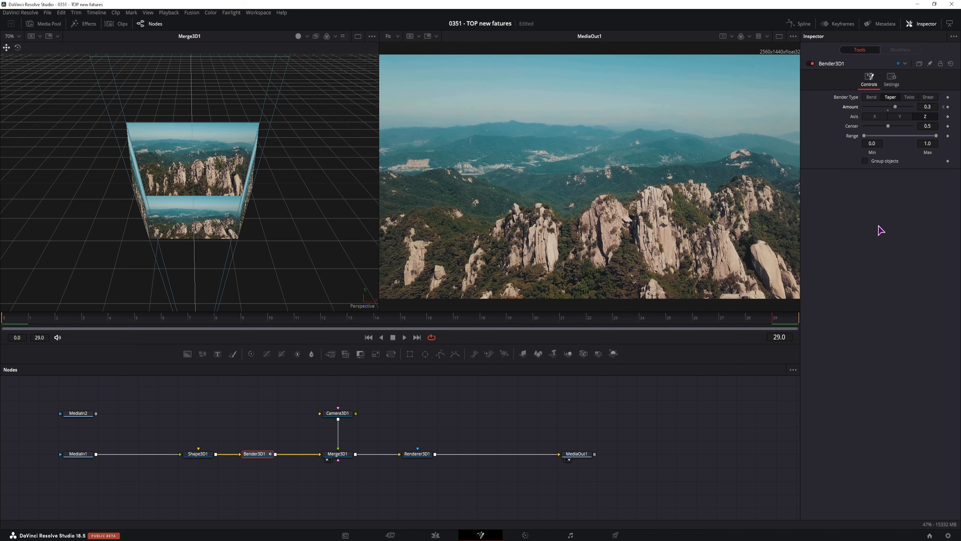
left_click(948, 107)
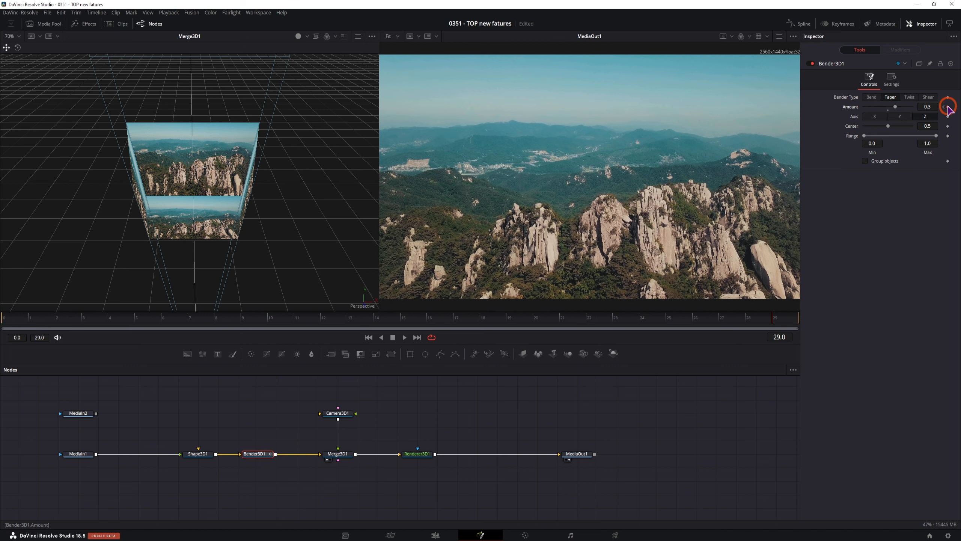
Set the Amount to 0.25 at frames 3 and 26.
left_click(14, 320)
left_click_drag(15, 321, 83, 323)
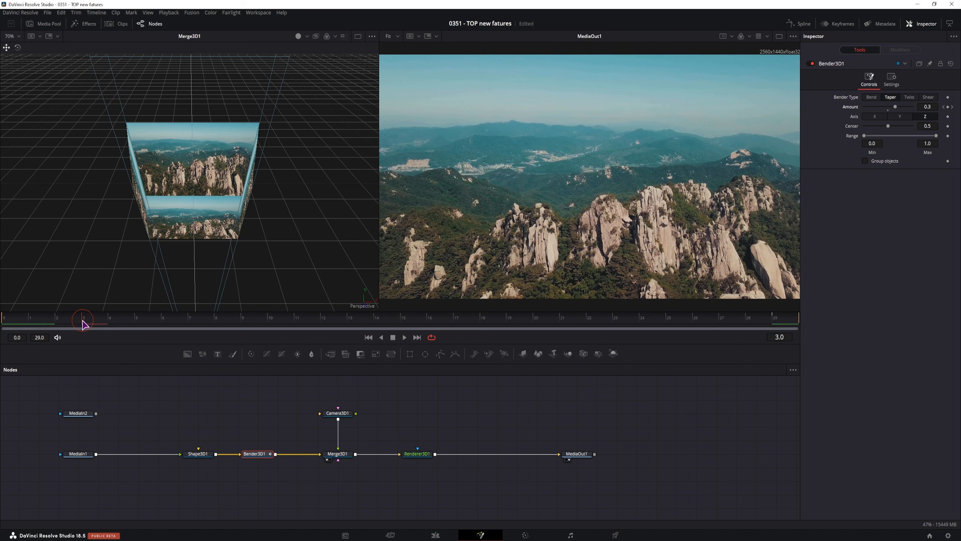
left_click_drag(933, 105, 927, 105)
left_click(936, 106)
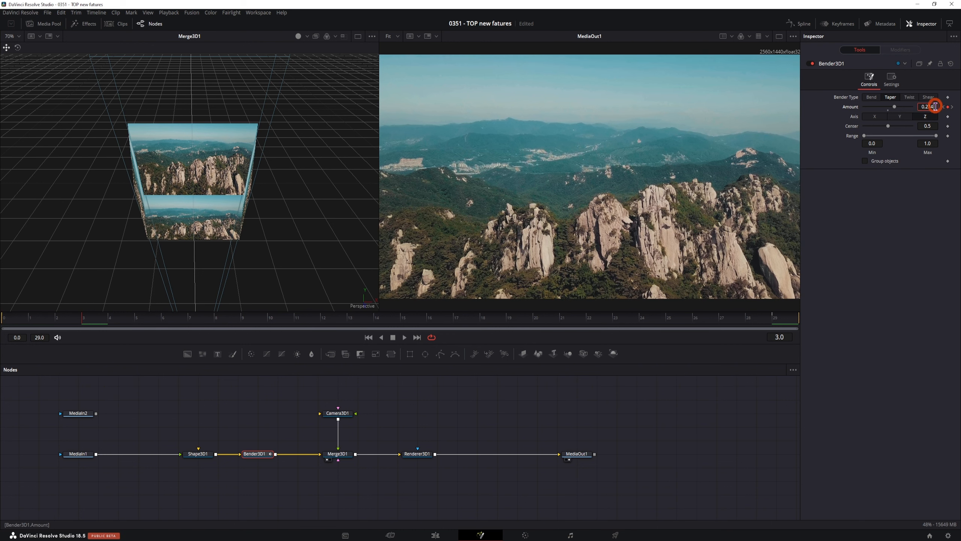
left_click(940, 235)
key("BackSpace")
key("BackSpace")
type("5")
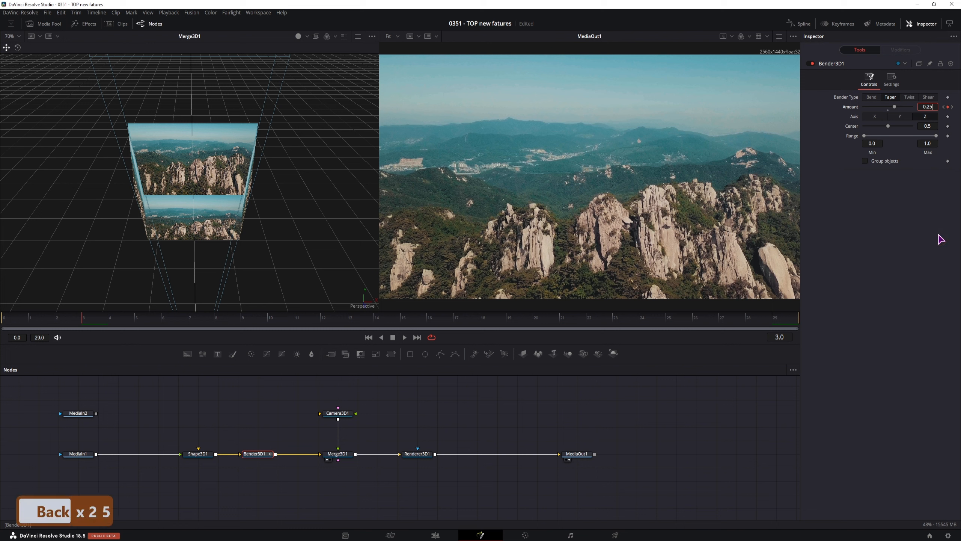
left_click(929, 258)
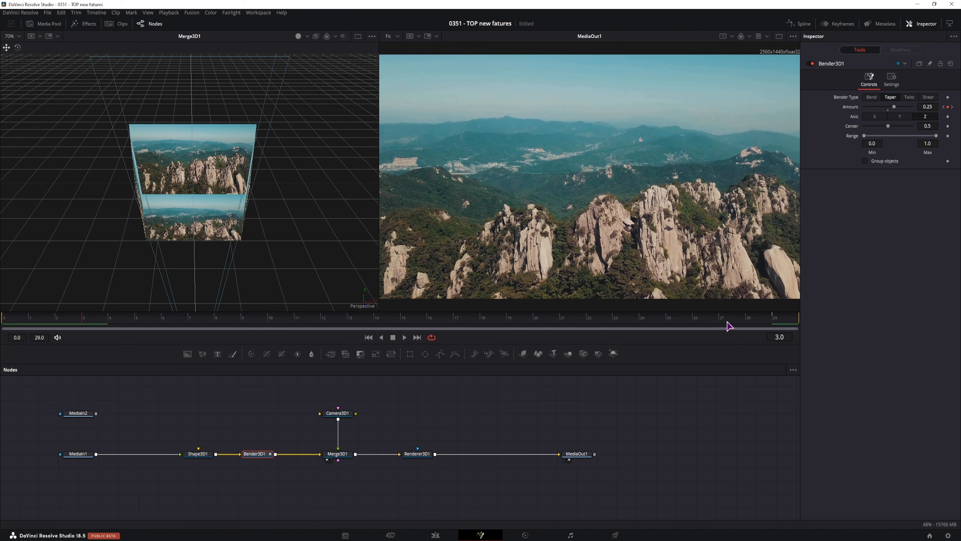
left_click(698, 323)
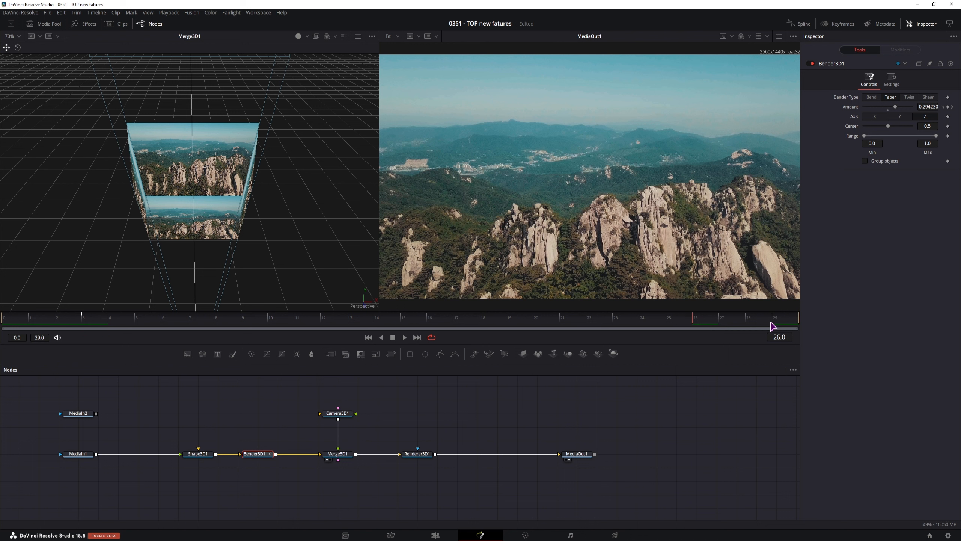
left_click(932, 109)
type("0.25")
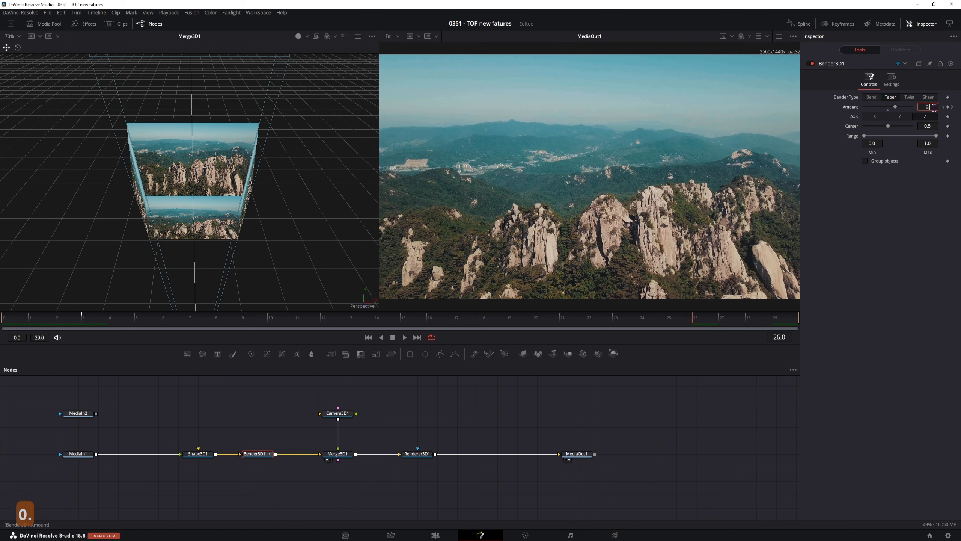
left_click(933, 265)
Raise the Amount to 1.0 around frame 14 and preview the fold.
left_click(374, 321)
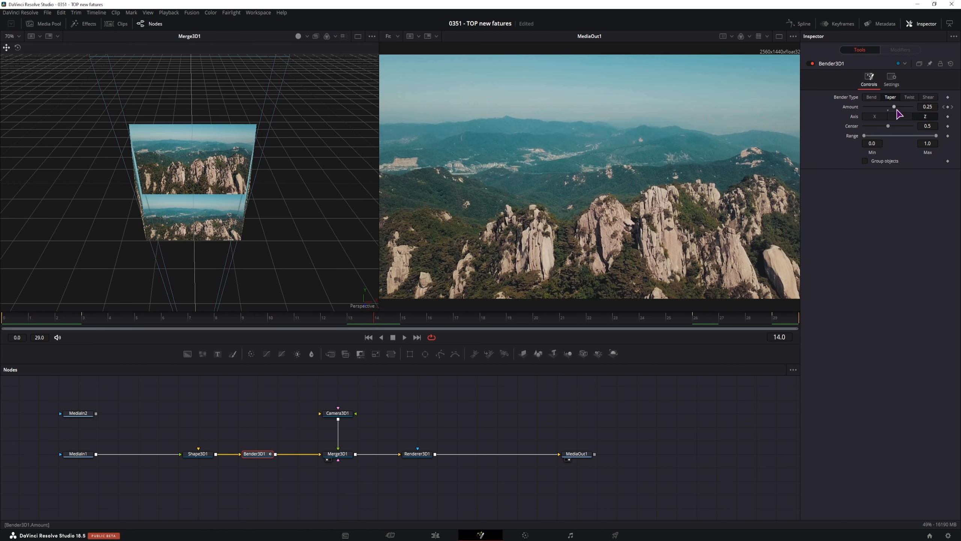
left_click_drag(895, 108, 918, 108)
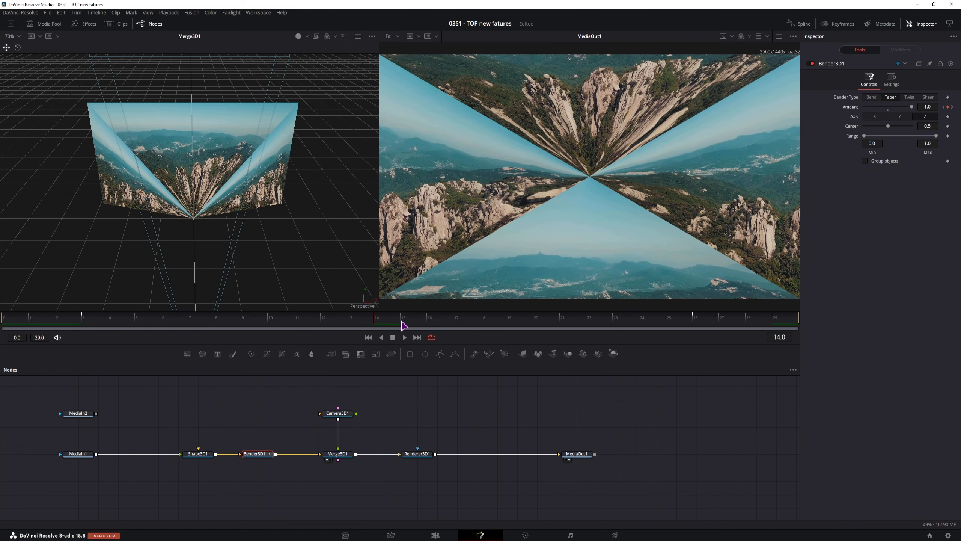
left_click_drag(402, 326, 711, 324)
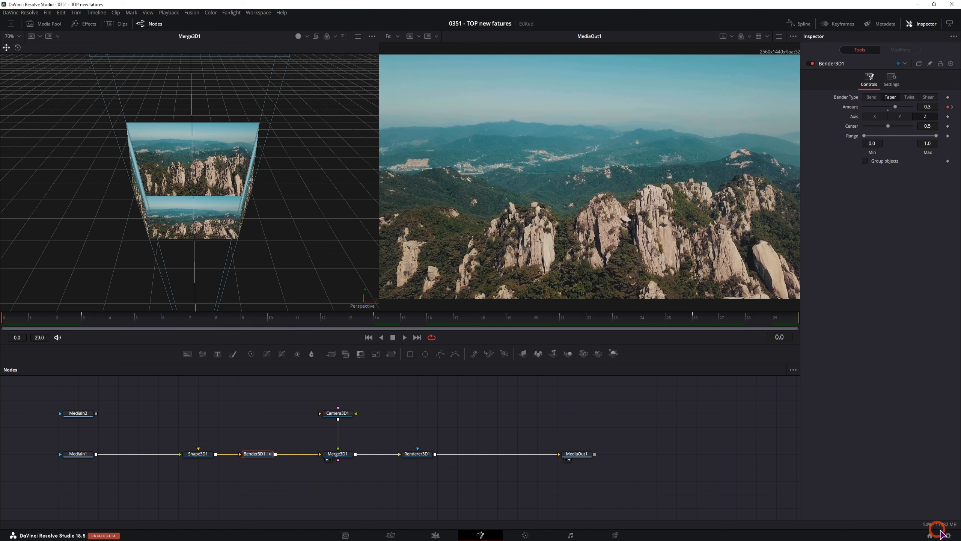
left_click(937, 527)
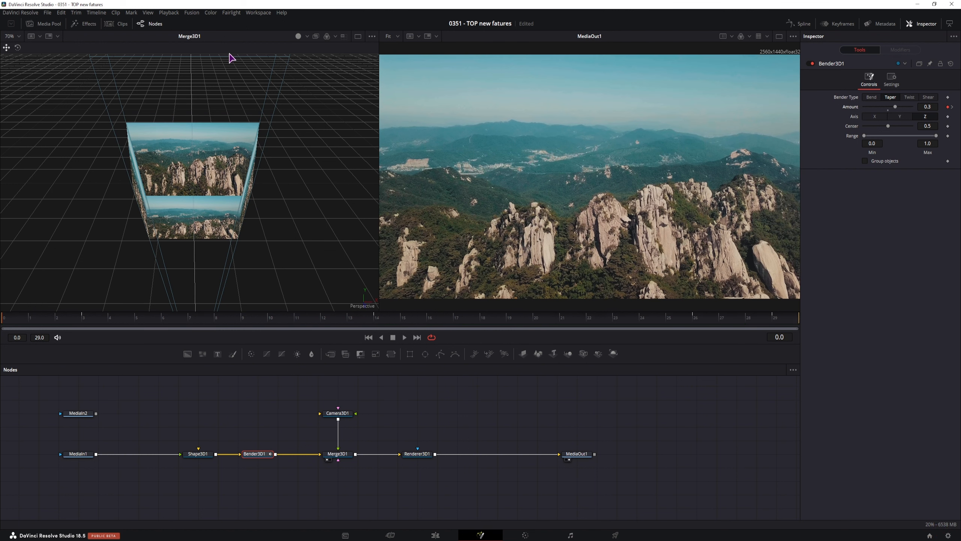
Set Render Cache to None and turn off High Quality viewer rendering.
left_click(169, 12)
mouse_move(189, 50)
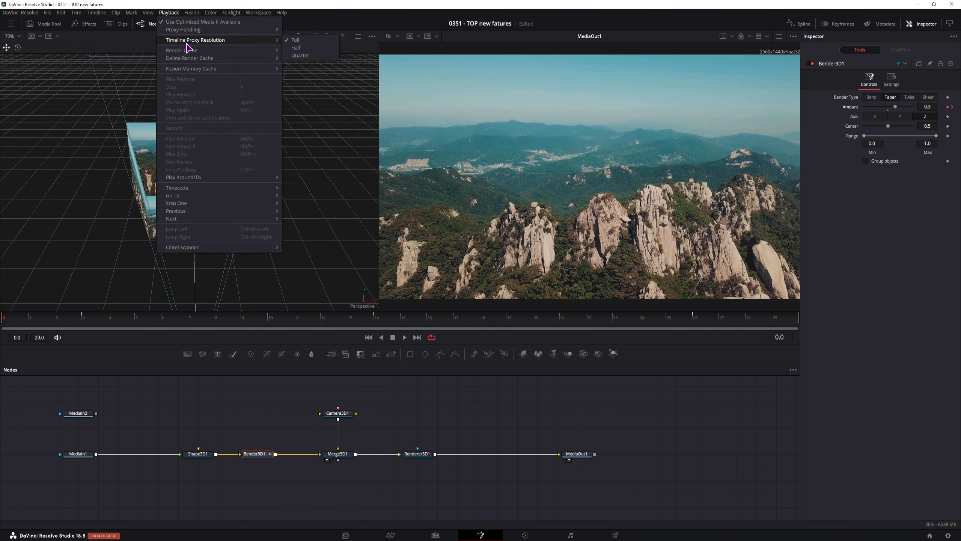
left_click(305, 51)
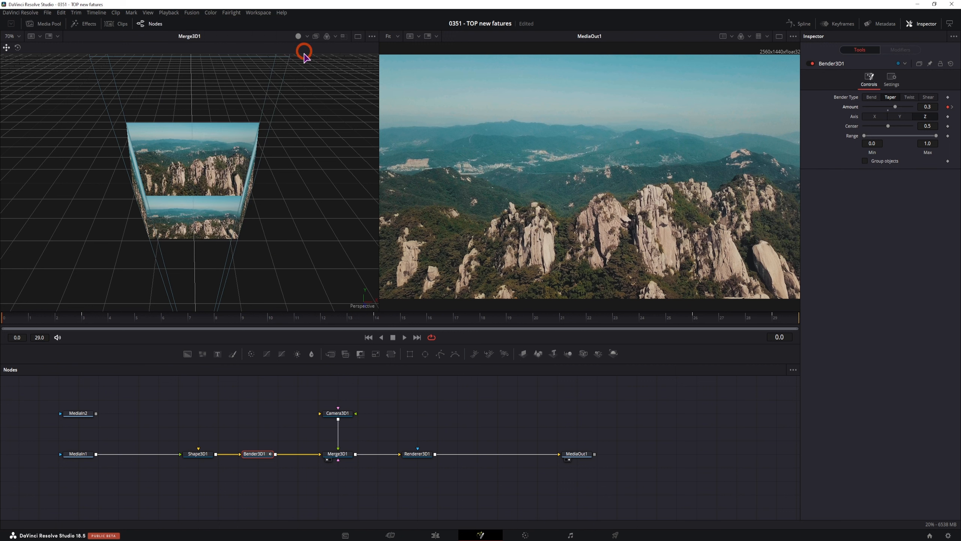
right_click(490, 336)
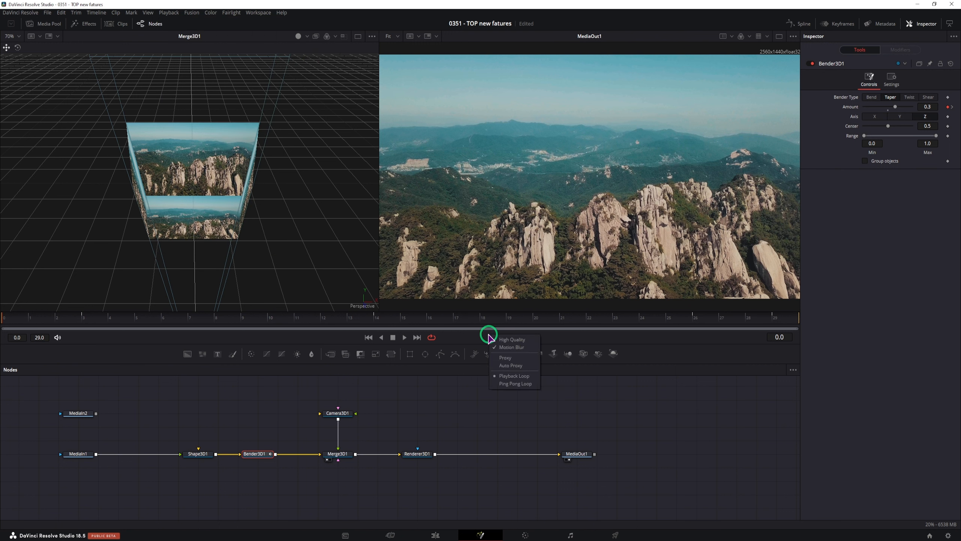
left_click(513, 340)
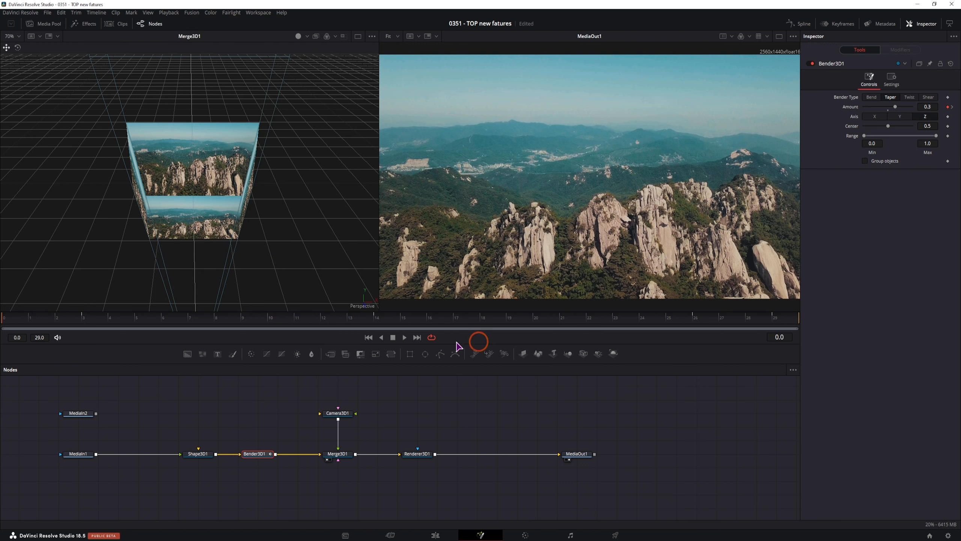
Play the taper animation, stop it, and show the MediaIn1 settings.
left_click(239, 421)
key("space")
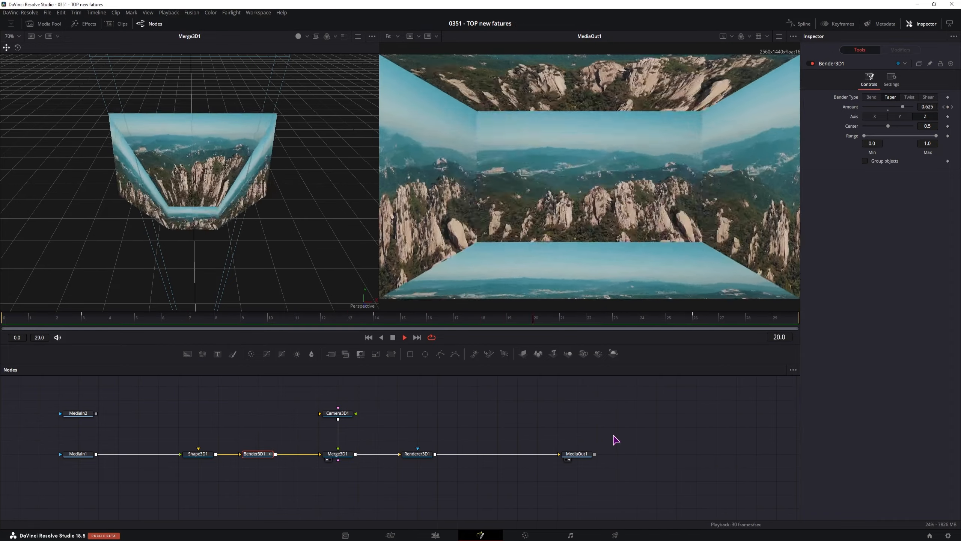
key("space")
left_click(89, 394)
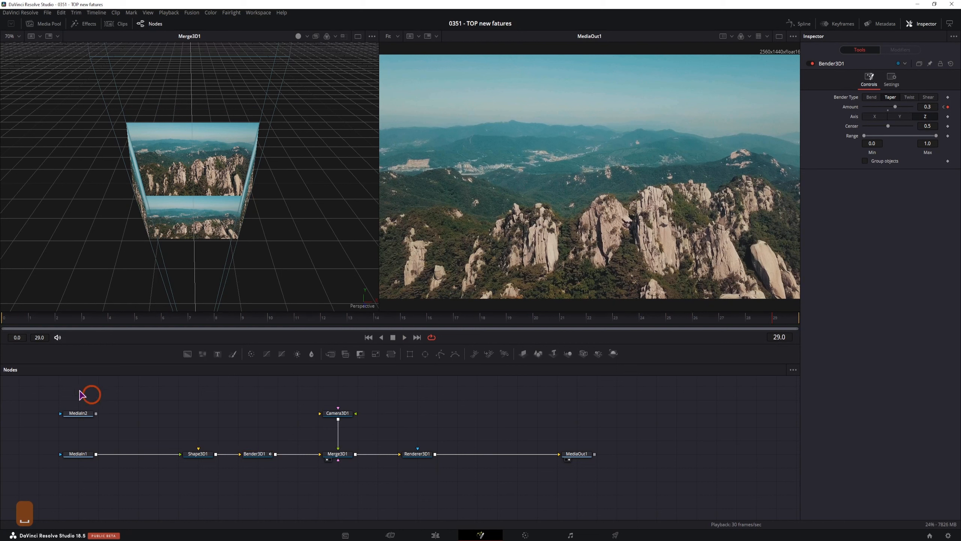
left_click(75, 455)
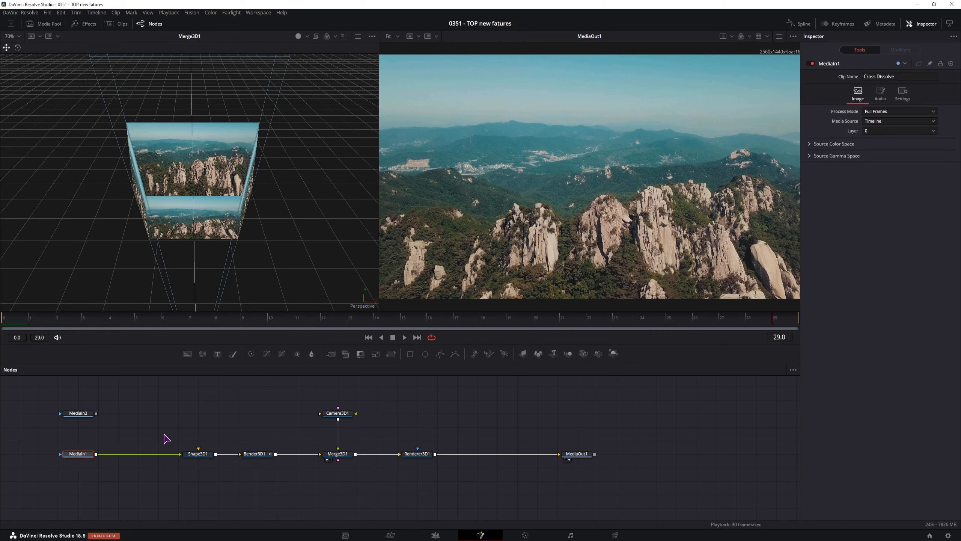
At frame 14, with no node selected, open the Select Tool search to look for the Dissolve tool.
left_click(381, 322)
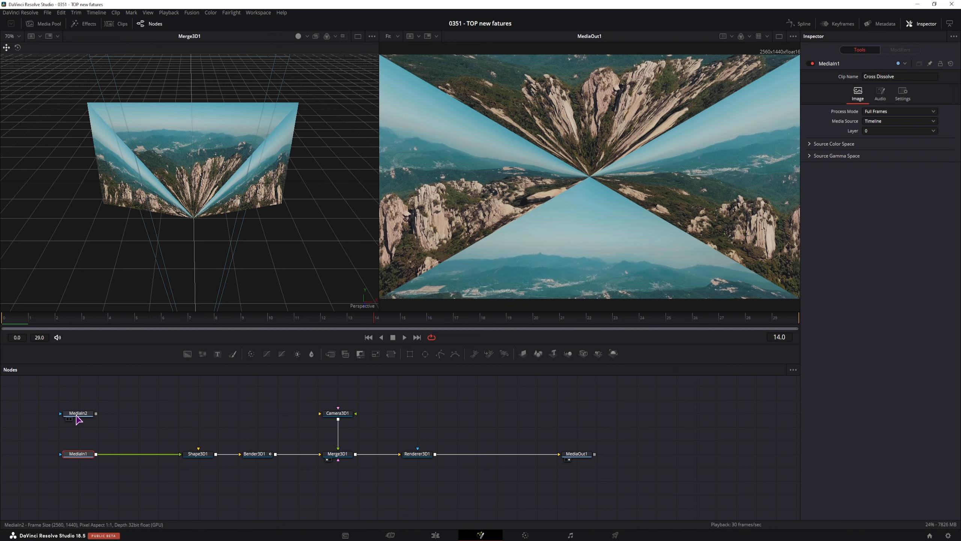
left_click(166, 429)
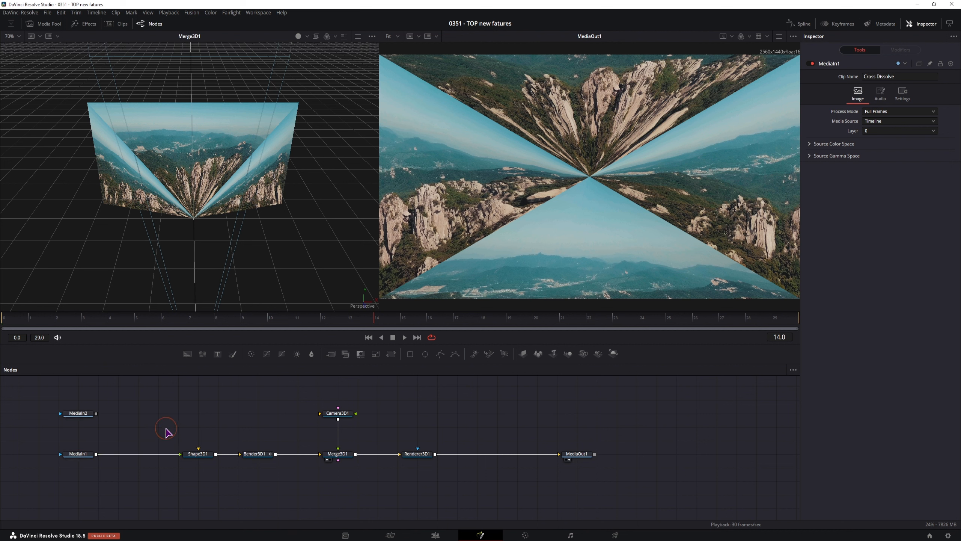
key("ctrl+space")
type("bende")
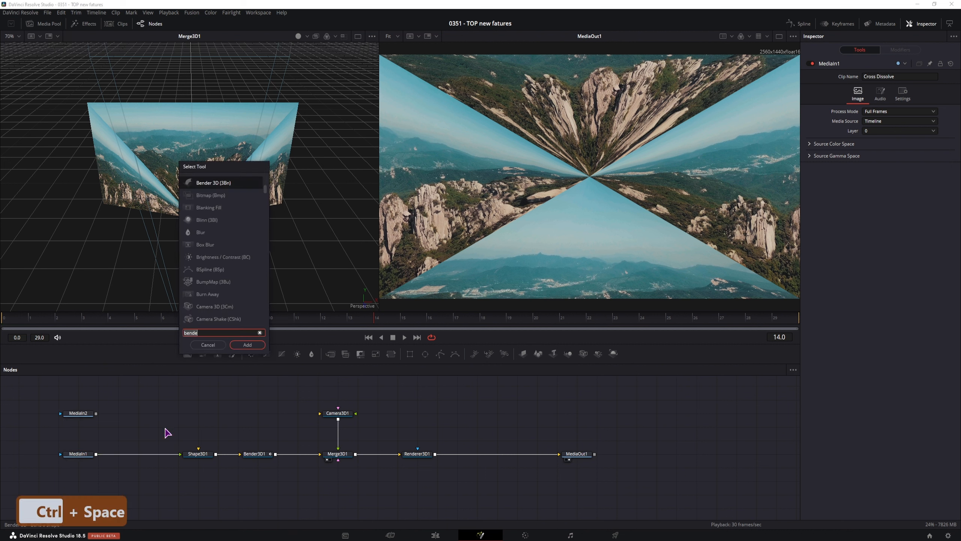
key("BackSpace")
key("BackSpace")
key("BackSpace")
key("BackSpace")
key("BackSpace")
Add a Dissolve node fed by MediaIn1 and keyframe its blend from 0.0 to 1.0 at frame 15.
type("disso")
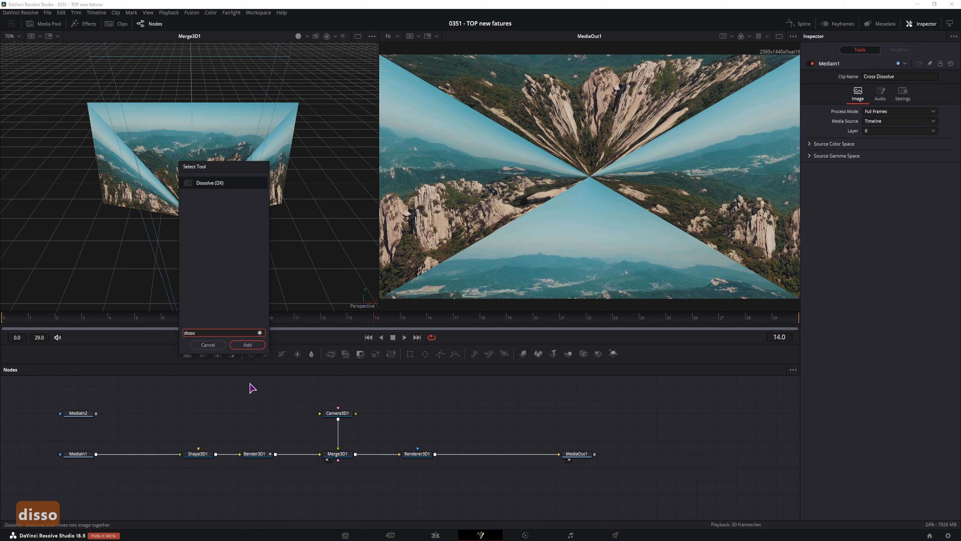
left_click(247, 344)
left_click_drag(96, 454, 181, 456)
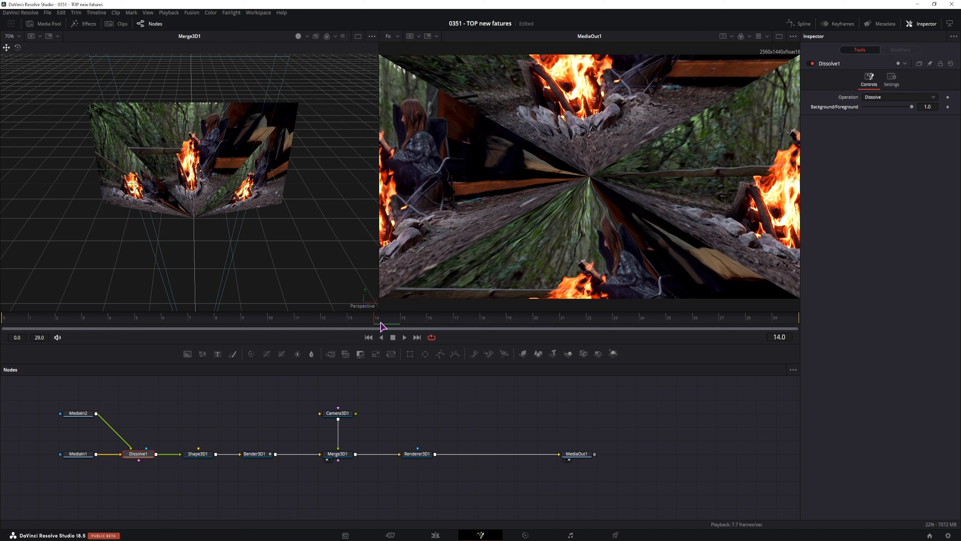
left_click(948, 107)
left_click_drag(912, 107, 850, 108)
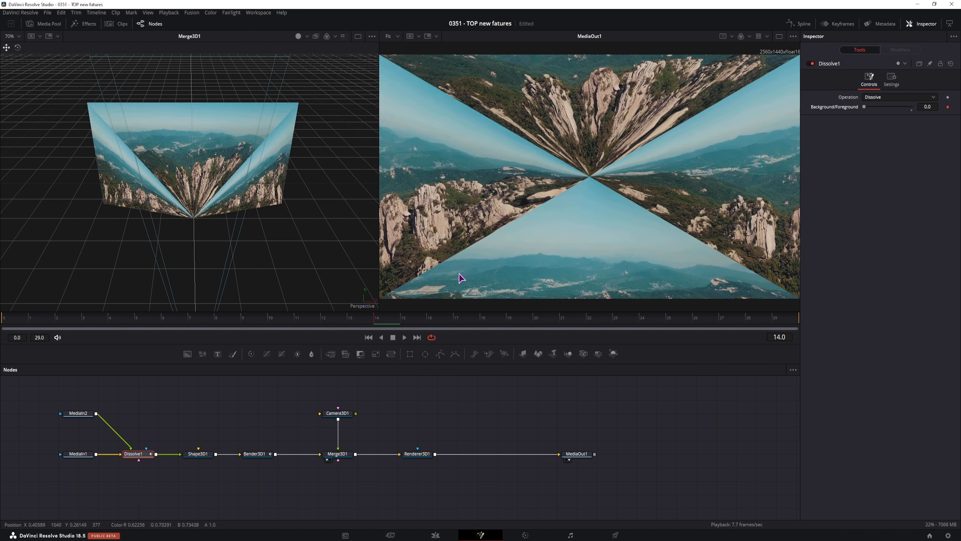
left_click(401, 318)
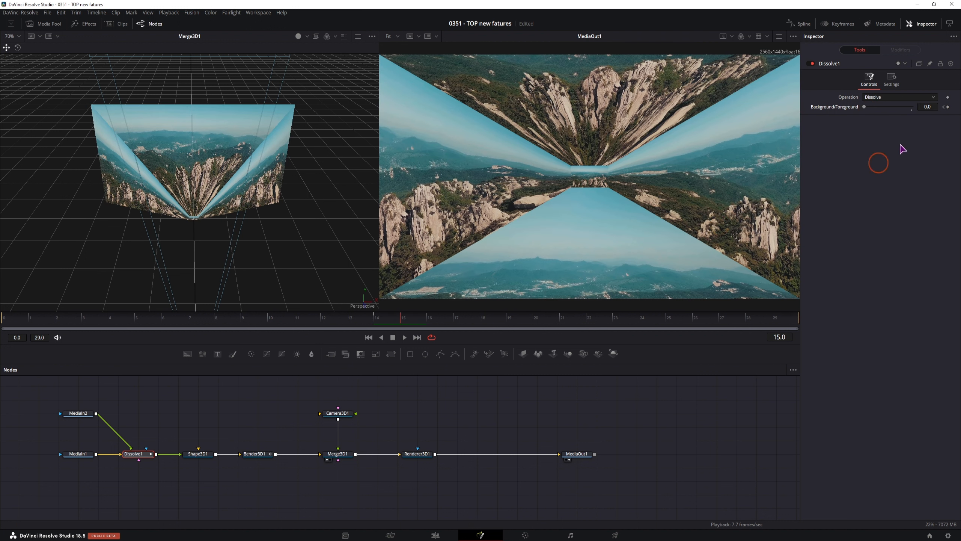
left_click_drag(865, 107, 912, 107)
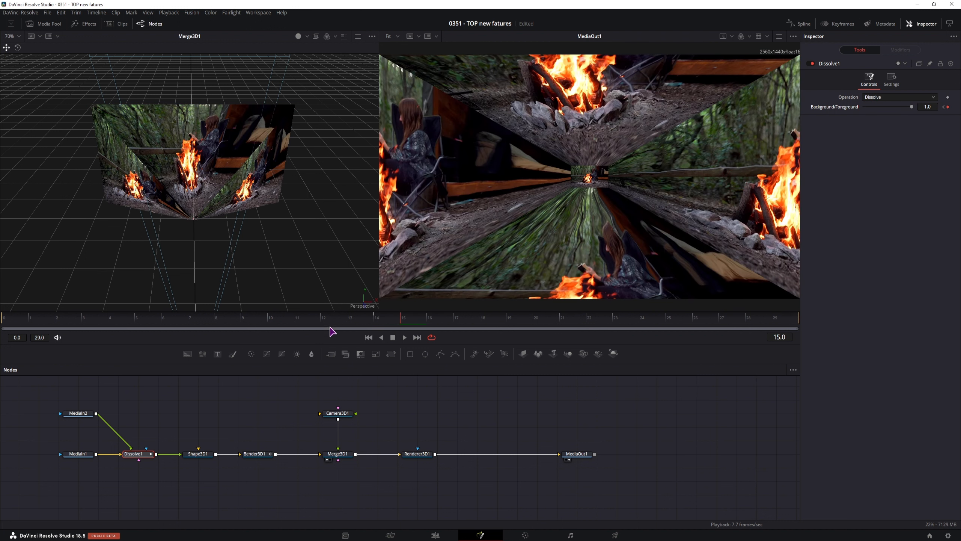
Preview the transition, set the blend to 1.0 at frame 14, and remove the keyframe.
key("space")
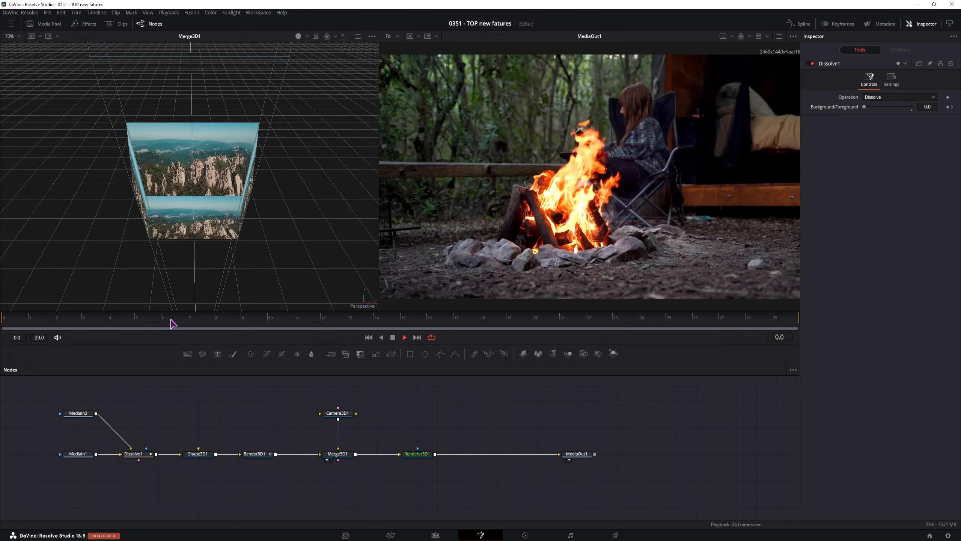
key("space")
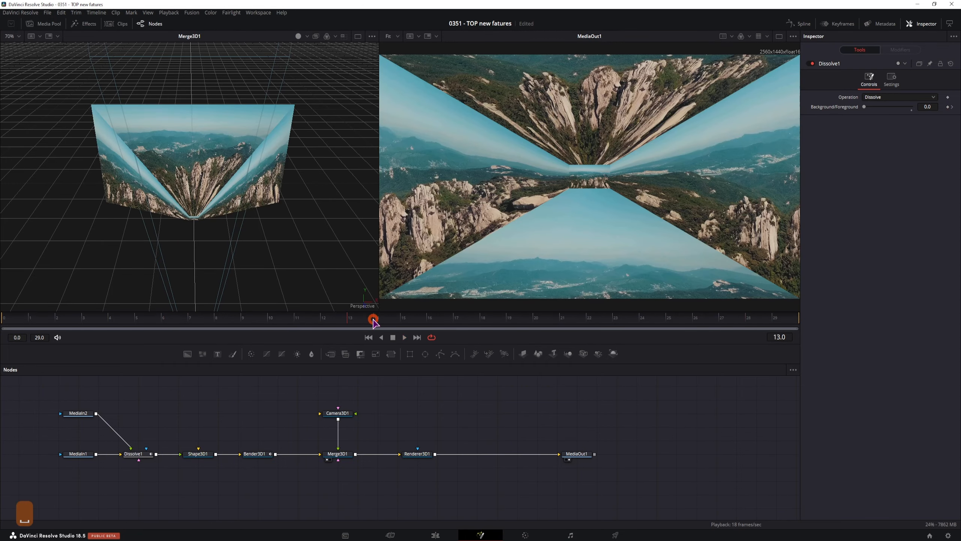
left_click(373, 319)
left_click(938, 109)
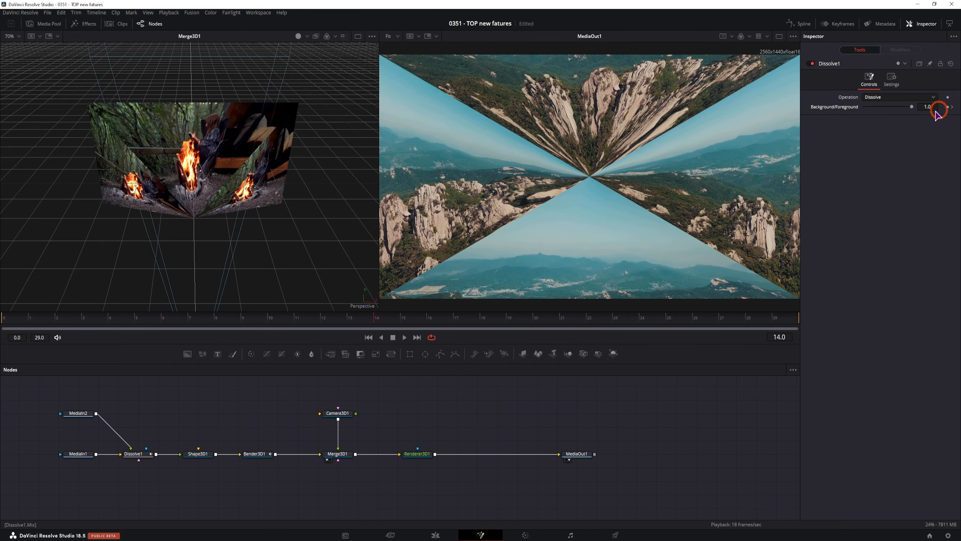
key("Right")
left_click(947, 107)
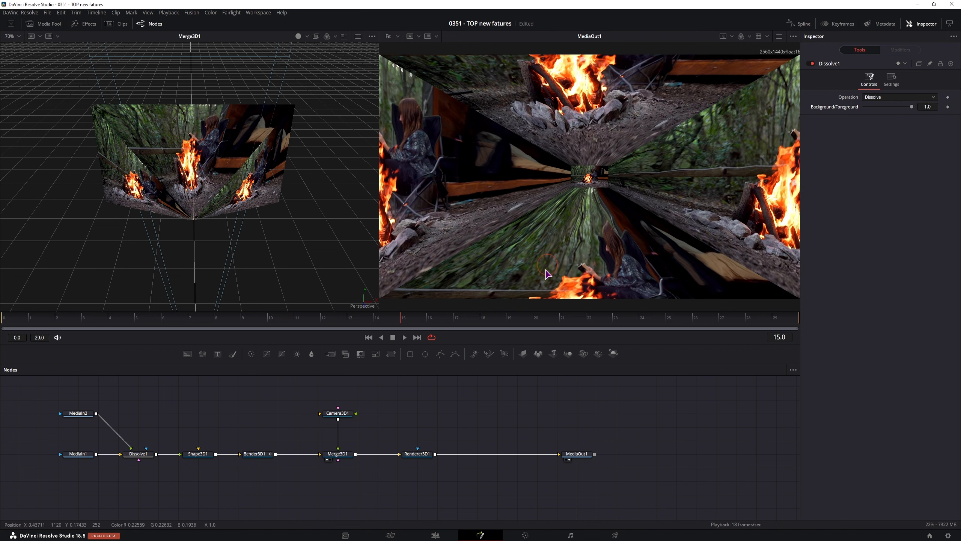
Apply an Anim Curves modifier to Dissolve1's Background/Foreground blend and inspect its settings.
right_click(834, 109)
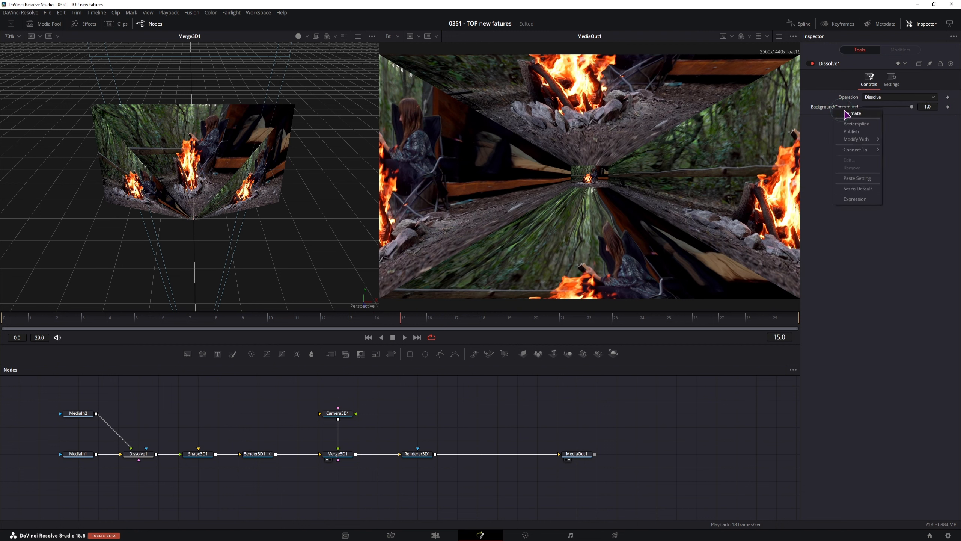
mouse_move(858, 140)
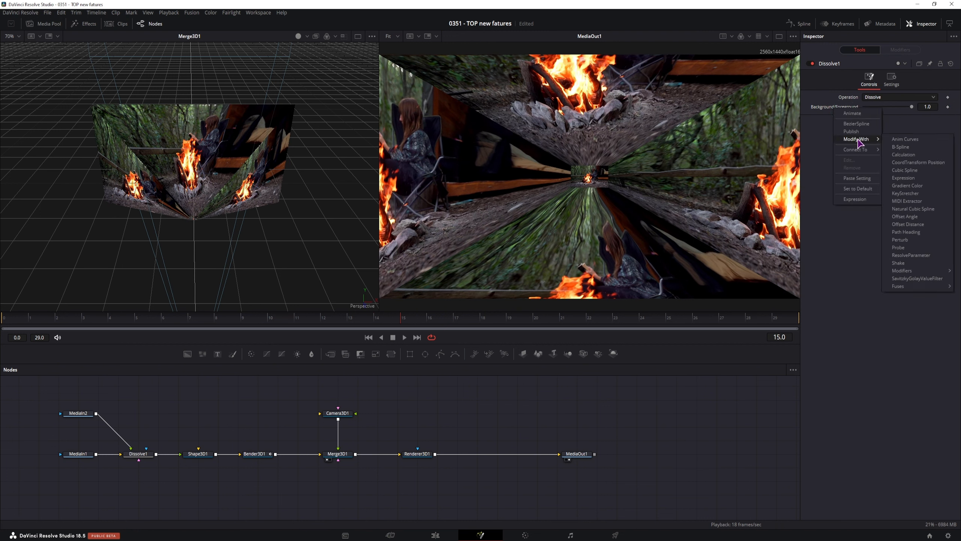
left_click(910, 139)
left_click(901, 50)
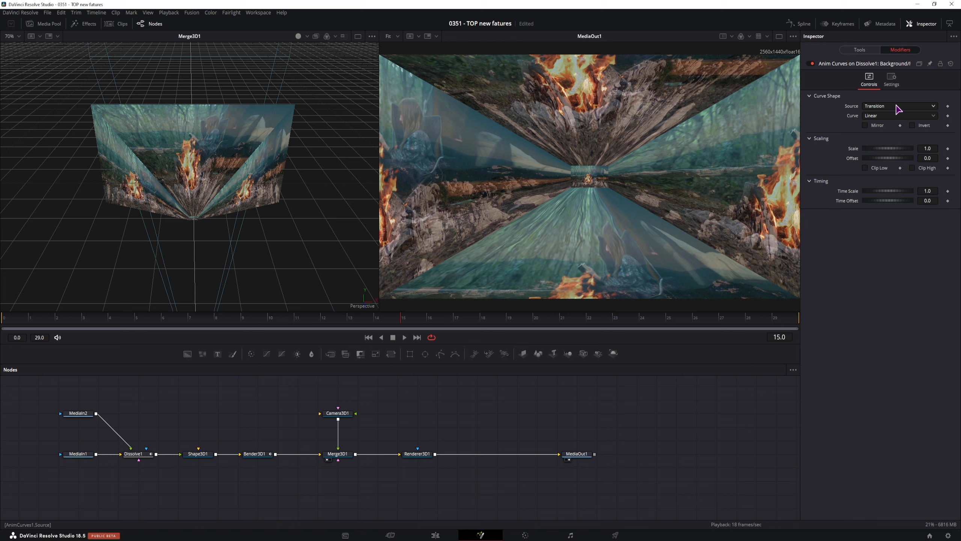
left_click(860, 50)
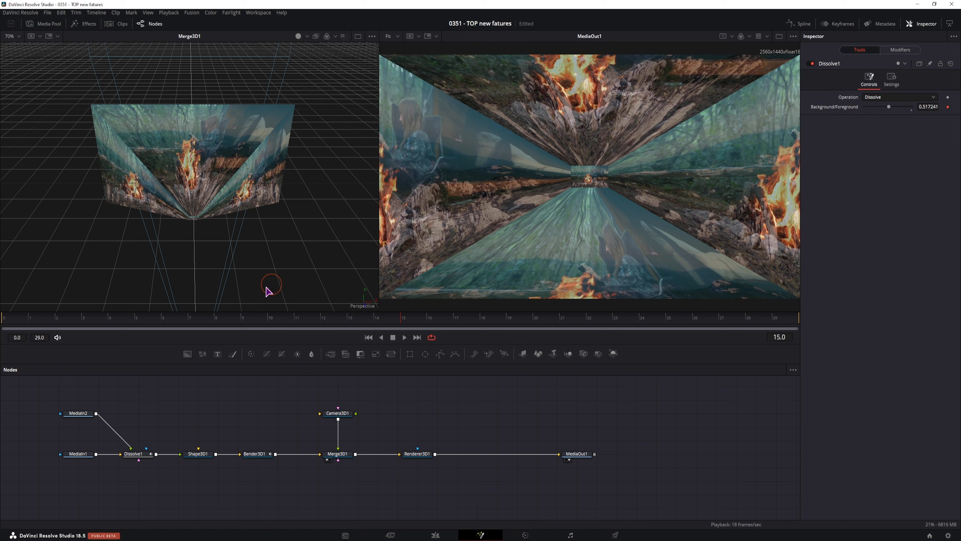
Play back the transition from an earlier frame and stop on frame 13.
left_click(132, 326)
key("space")
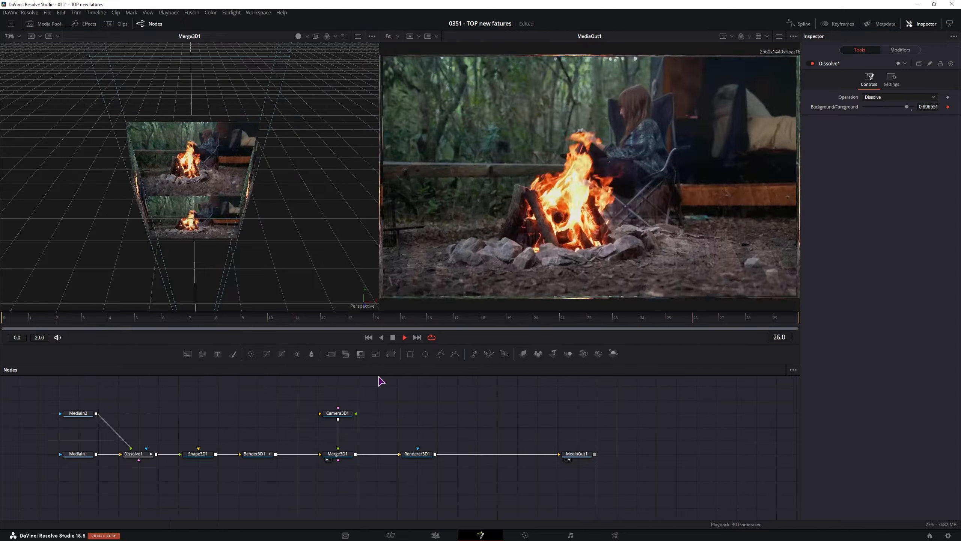
key("space")
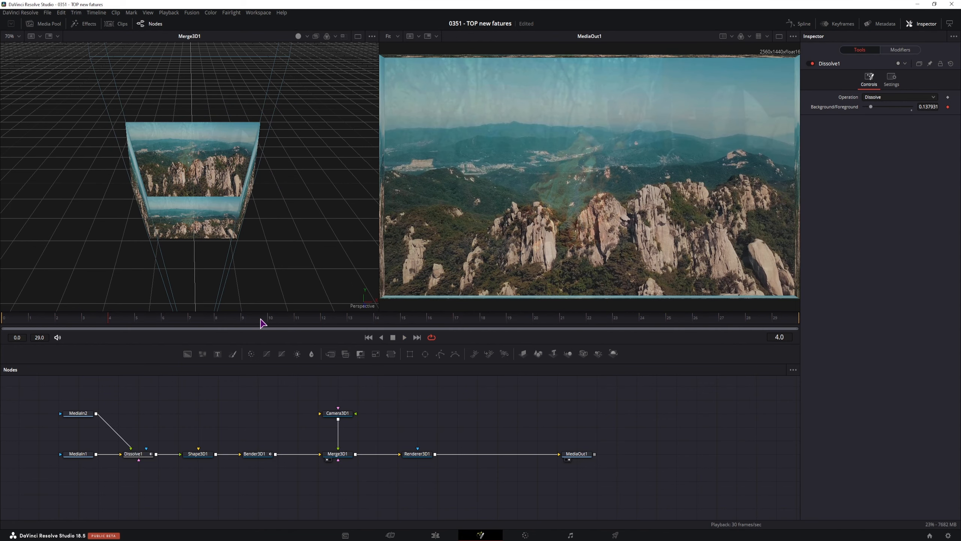
left_click_drag(262, 323, 348, 324)
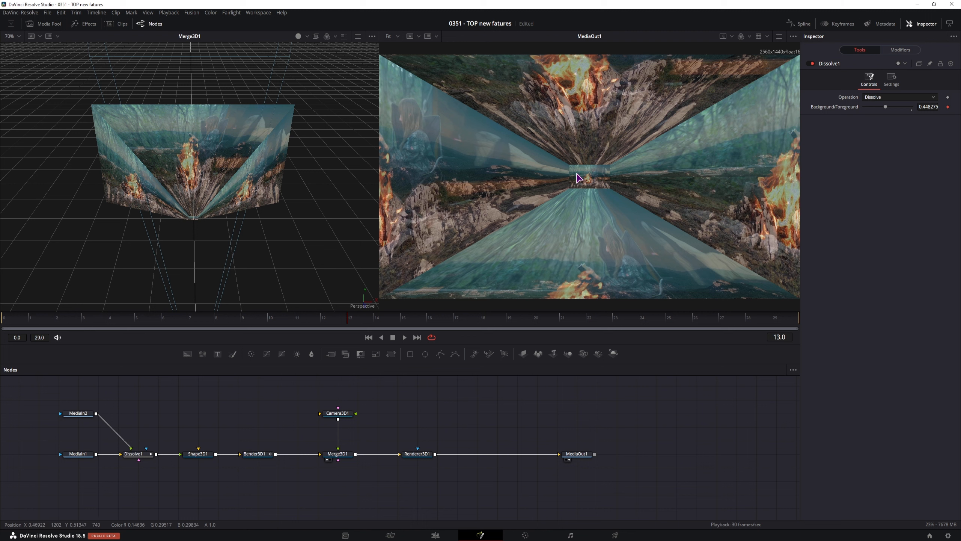
Remove the AnimCurves modifier, reset the blend to its default, and select Shape3D1.
right_click(834, 109)
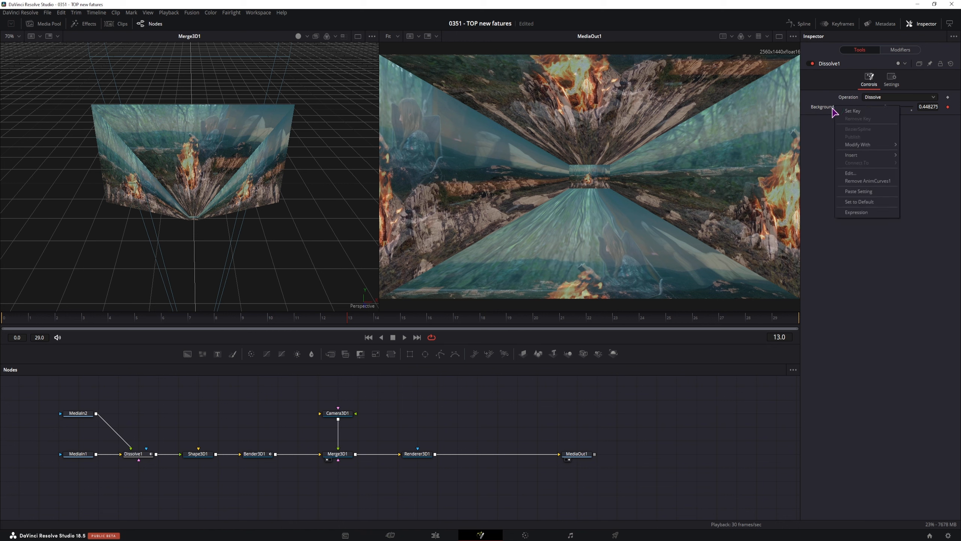
left_click(859, 181)
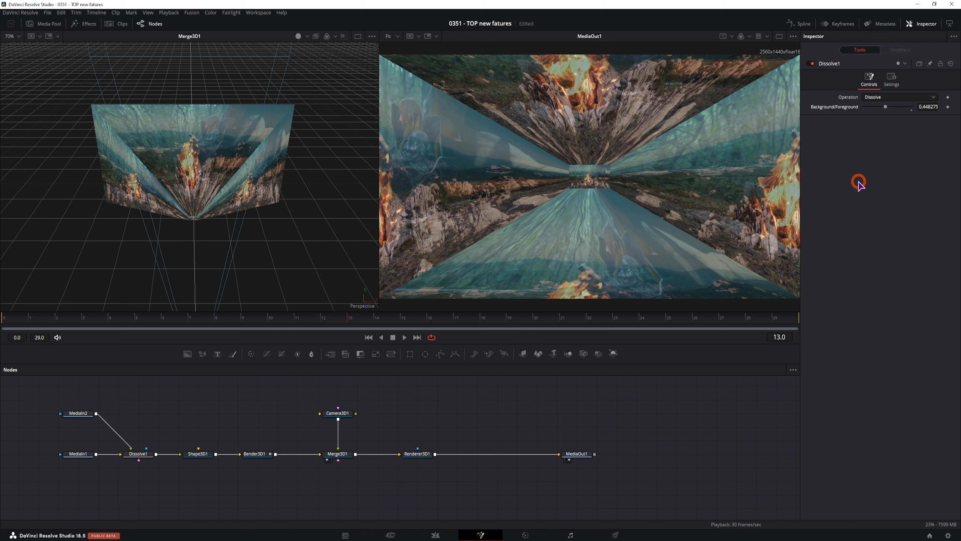
double_click(835, 106)
left_click(197, 454)
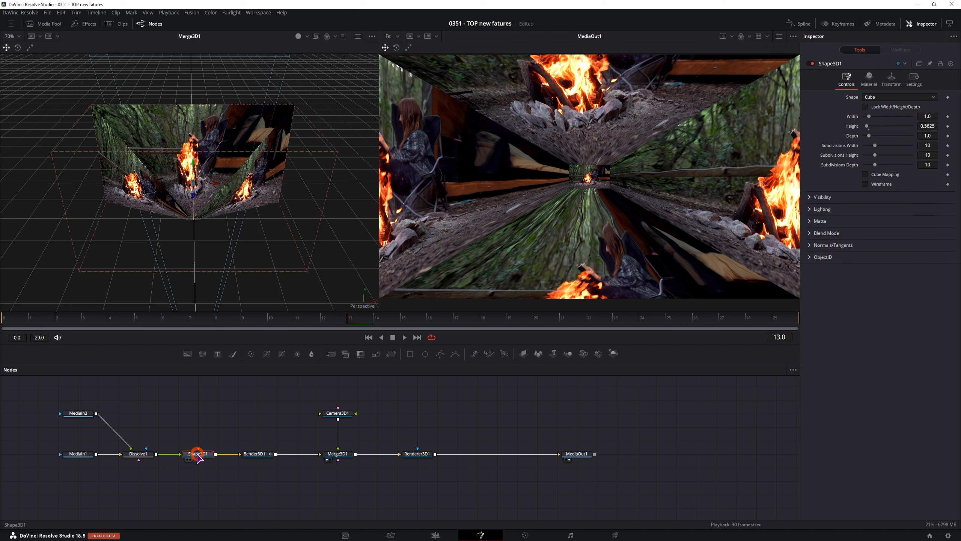
Pull Shape3D1 out of the node chain and add a new Cube 3D node.
left_click_drag(198, 457, 208, 400)
left_click(229, 427)
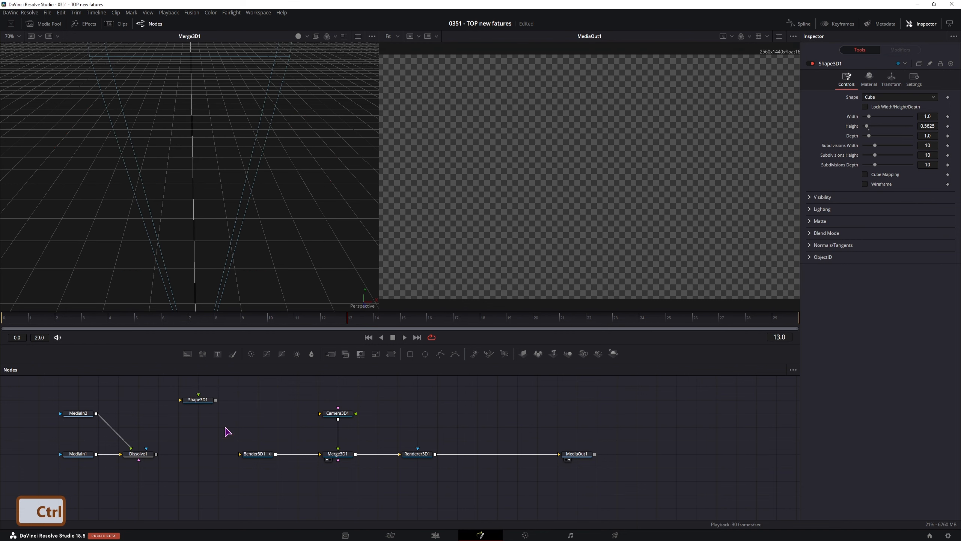
key("ctrl+space")
type("disso")
key("BackSpace")
key("BackSpace")
key("BackSpace")
key("BackSpace")
key("BackSpace")
type("cube")
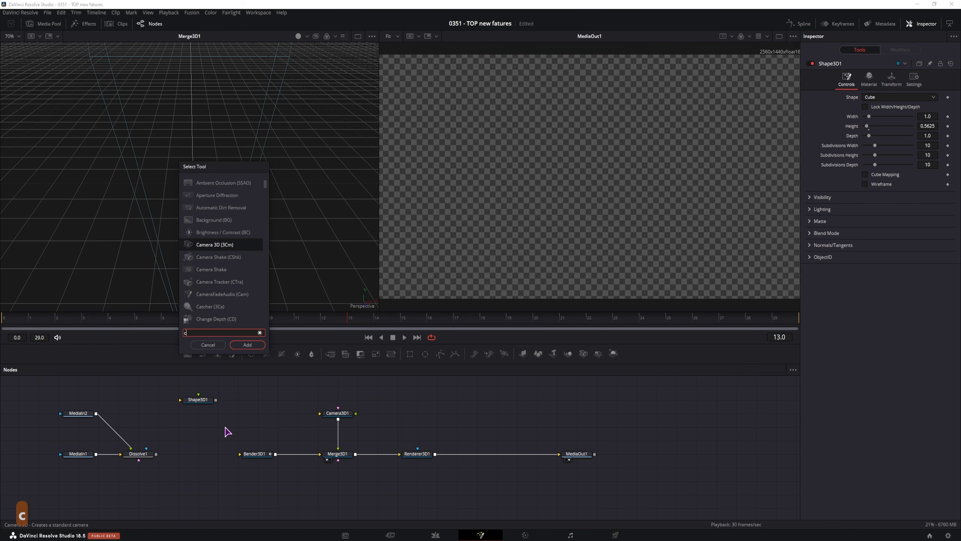
left_click(242, 345)
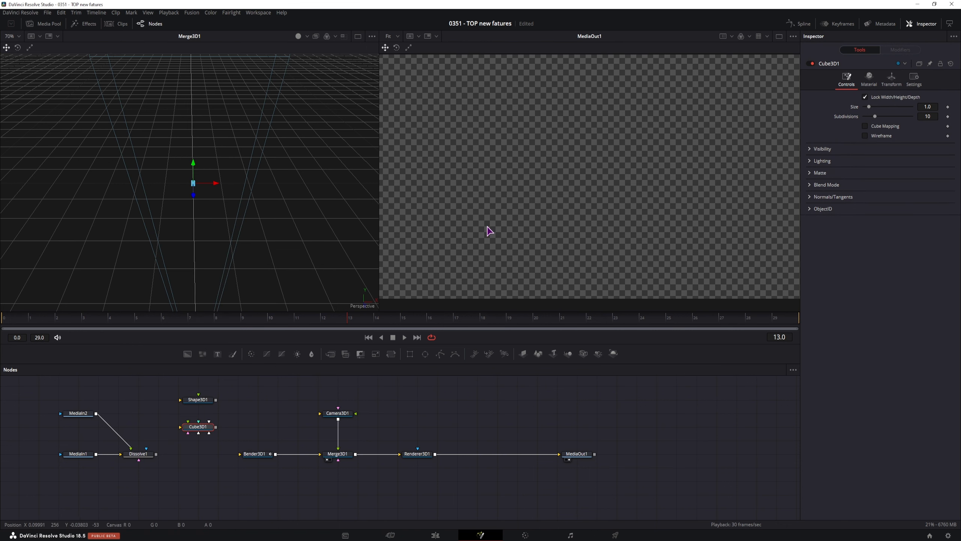
Wire Dissolve1 into Cube3D1's front face and MediaIn1 into the remaining faces.
left_click(185, 400)
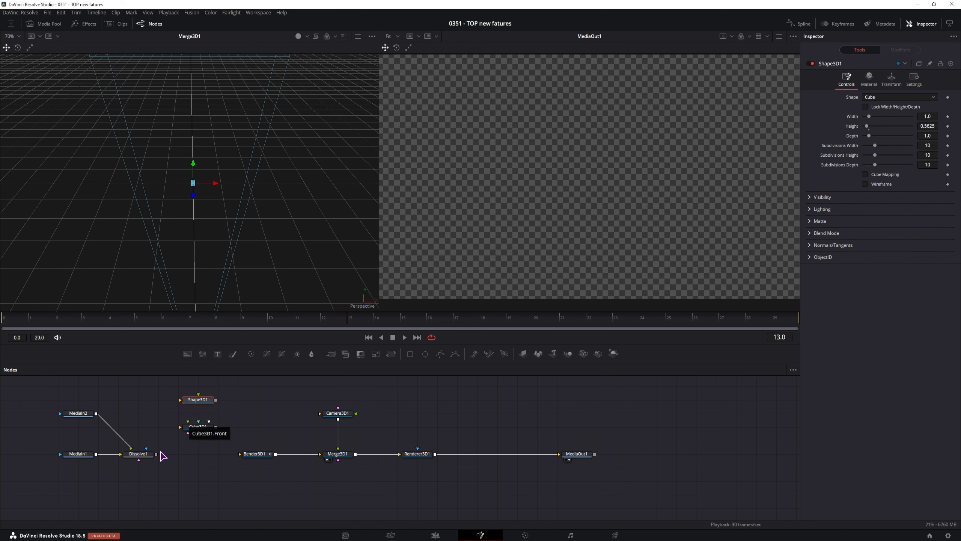
left_click_drag(156, 455, 188, 427)
left_click(197, 431)
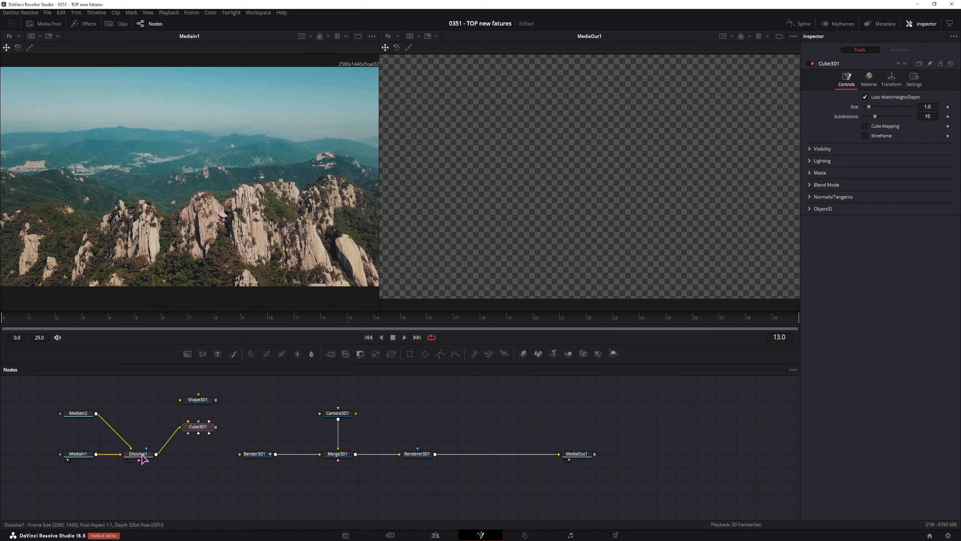
left_click_drag(140, 455, 141, 428)
left_click_drag(96, 454, 209, 432)
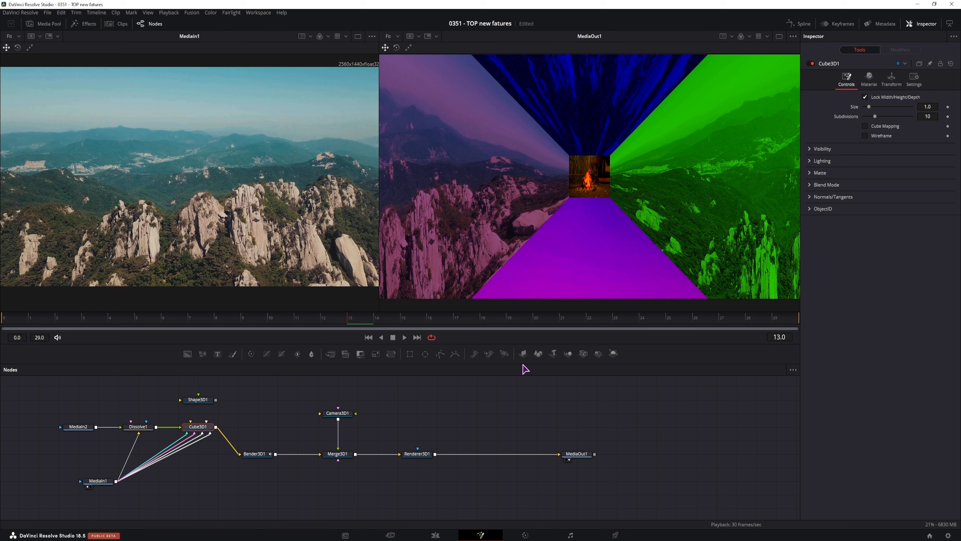
Set Cube3D1's face material colours to white, face by face from Front through Back.
left_click(869, 79)
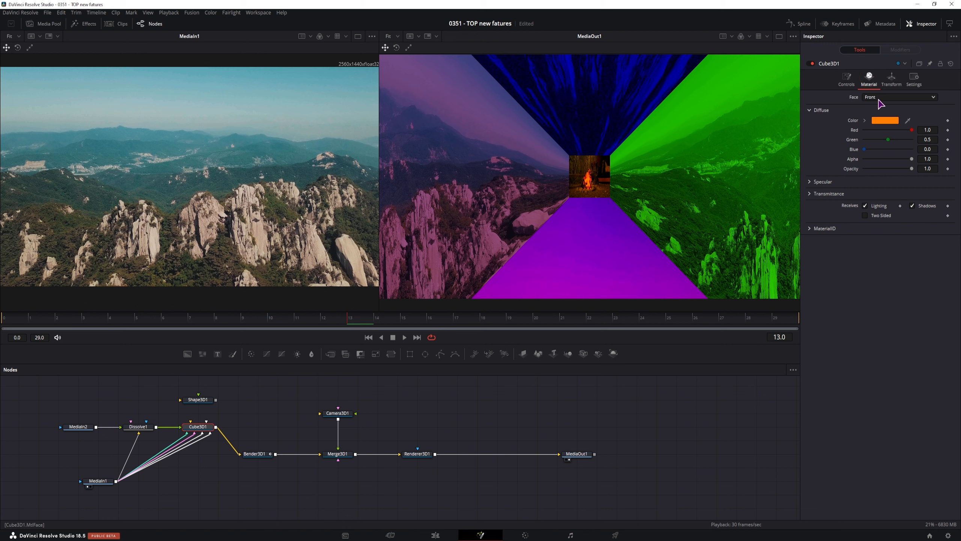
left_click(875, 98)
left_click(880, 98)
left_click_drag(889, 140, 921, 151)
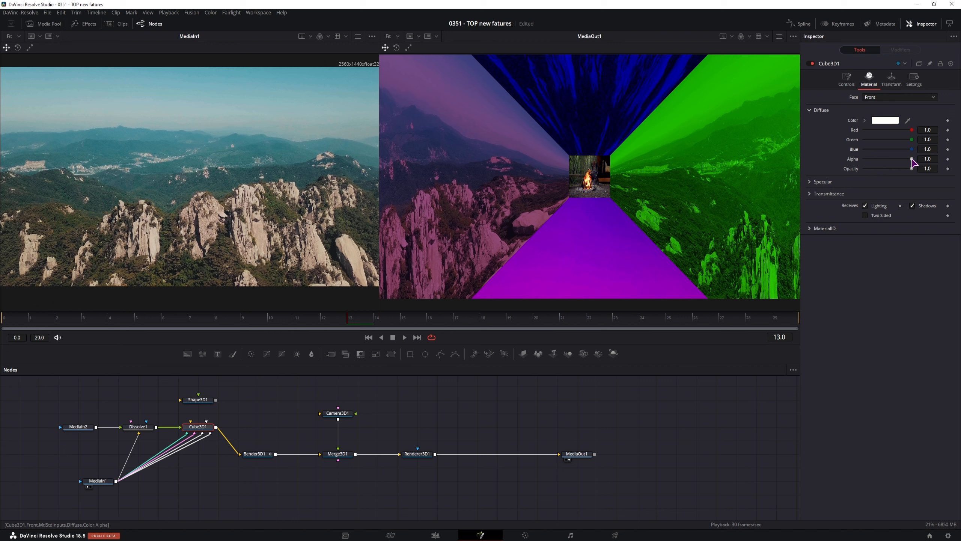
left_click(894, 97)
left_click(881, 114)
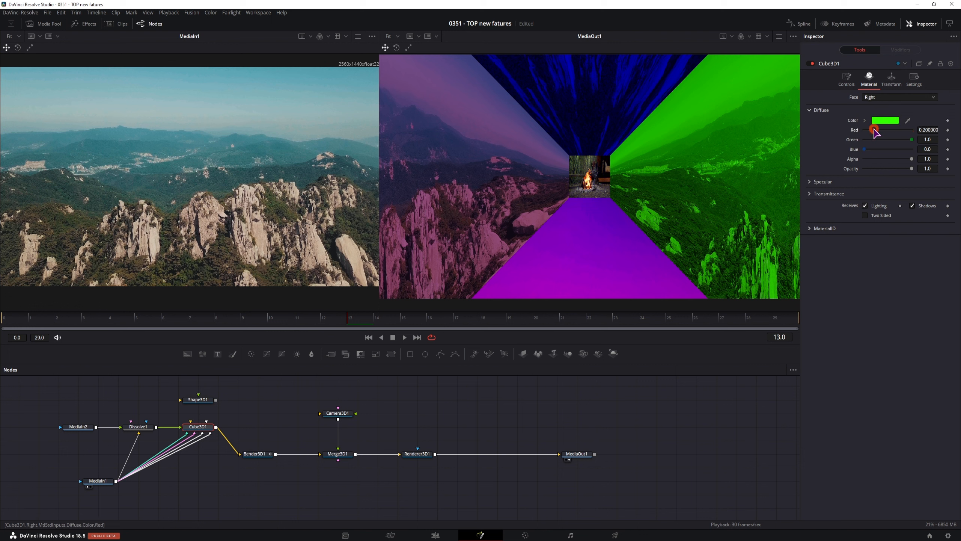
left_click(894, 97)
left_click_drag(874, 130, 912, 139)
left_click(882, 126)
left_click(896, 97)
left_click(891, 133)
left_click(895, 97)
left_click(869, 141)
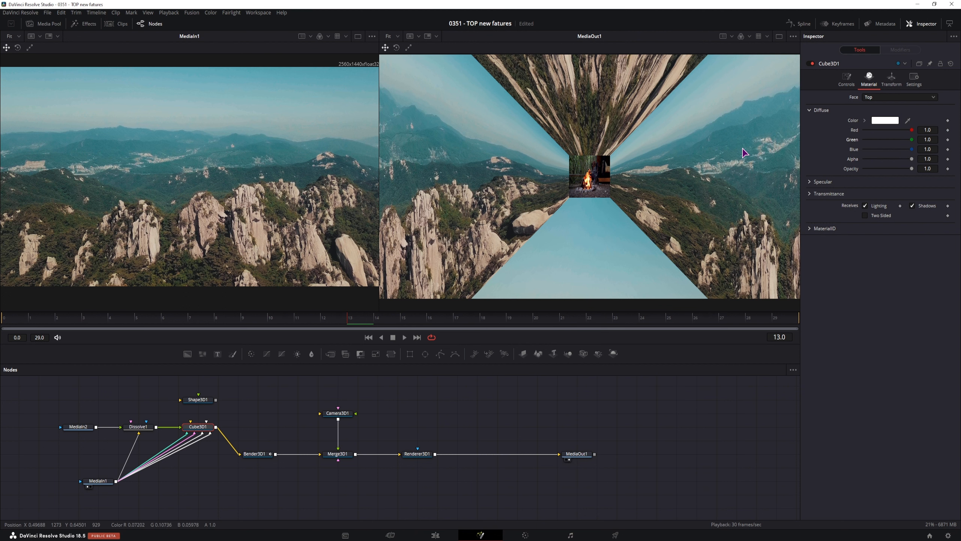
left_click(900, 98)
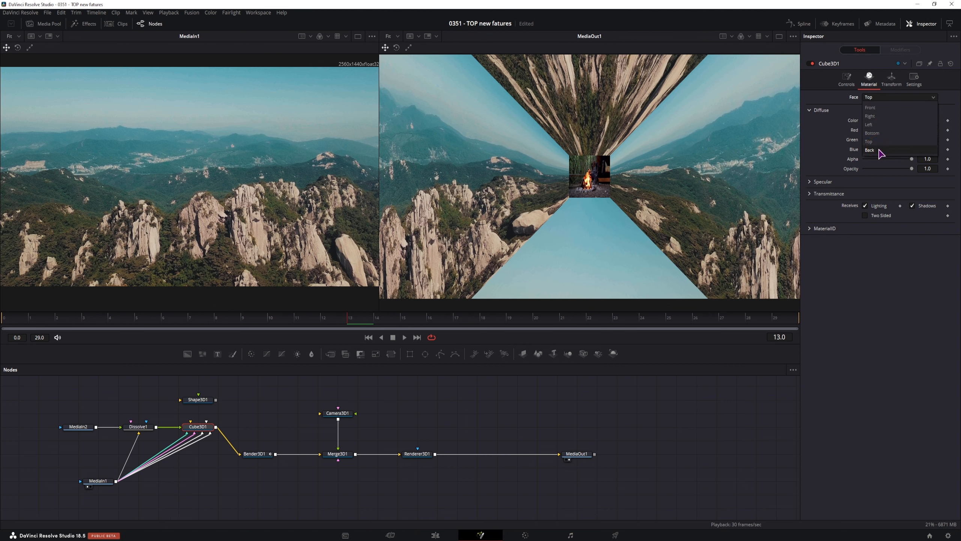
left_click(879, 150)
Unlock Width/Height/Depth and set Cube3D1's Width to 16/9 (1.777778).
left_click(844, 77)
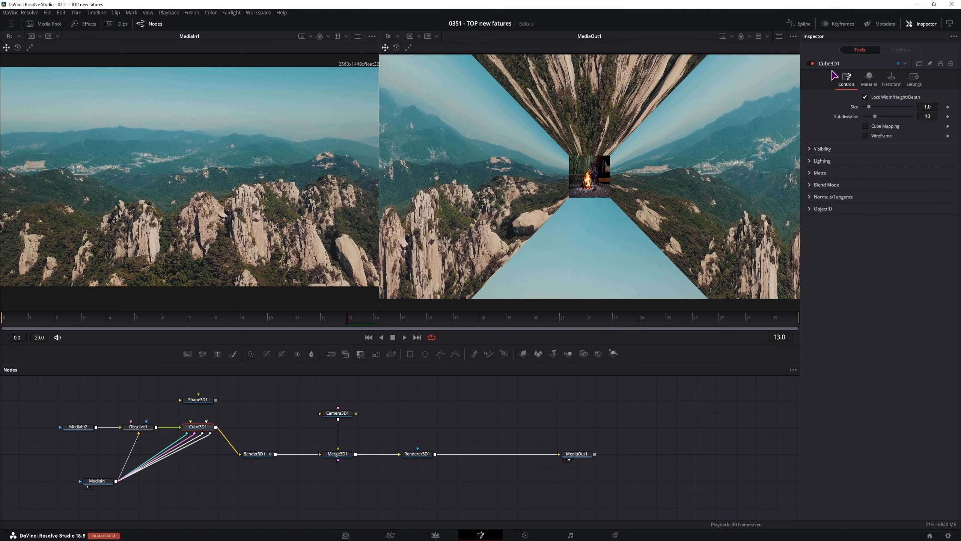
left_click(865, 97)
left_click(931, 116)
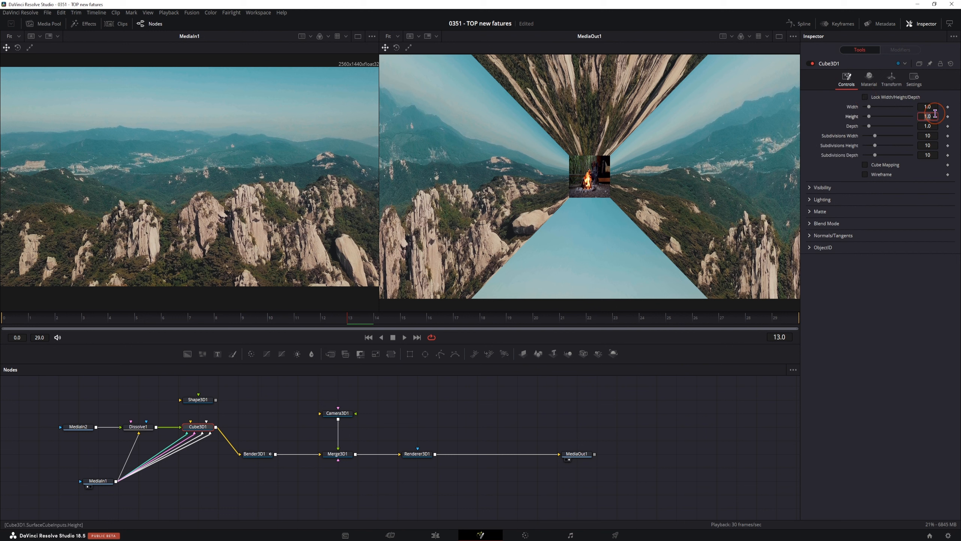
left_click(935, 104)
type("16/9")
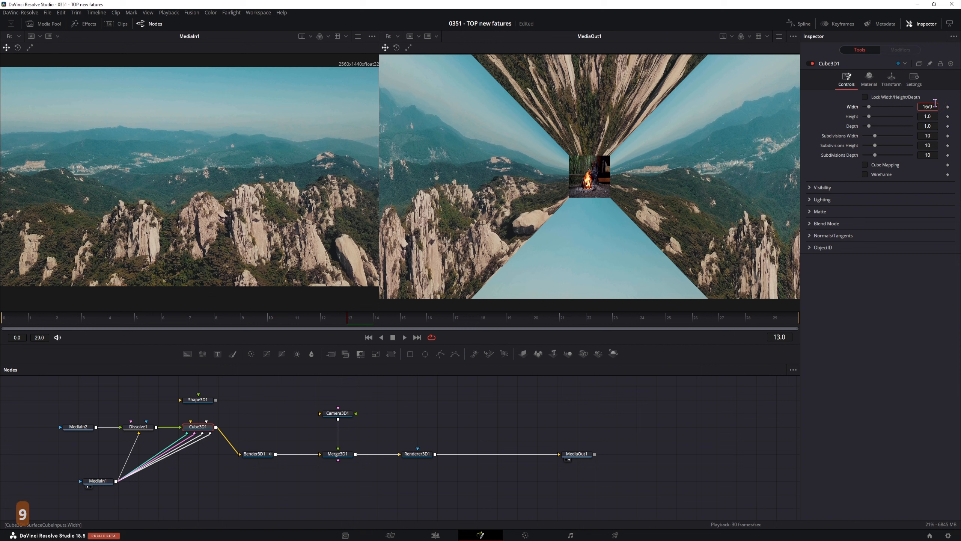
key("Return")
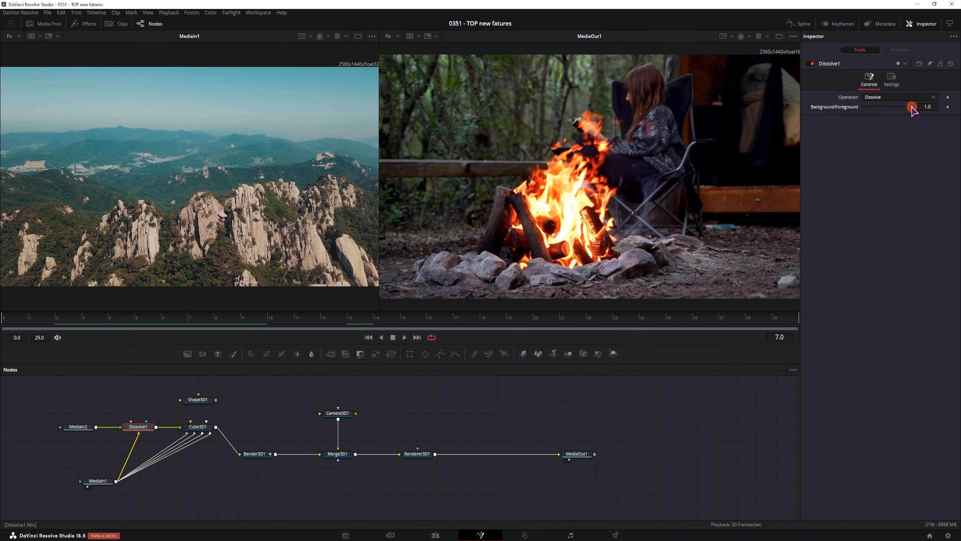
Fade the Dissolve1 blend to the mountains and bring Camera3D1 closer to Z 2.56.
left_click_drag(911, 107, 846, 111)
left_click_drag(134, 319, 285, 324)
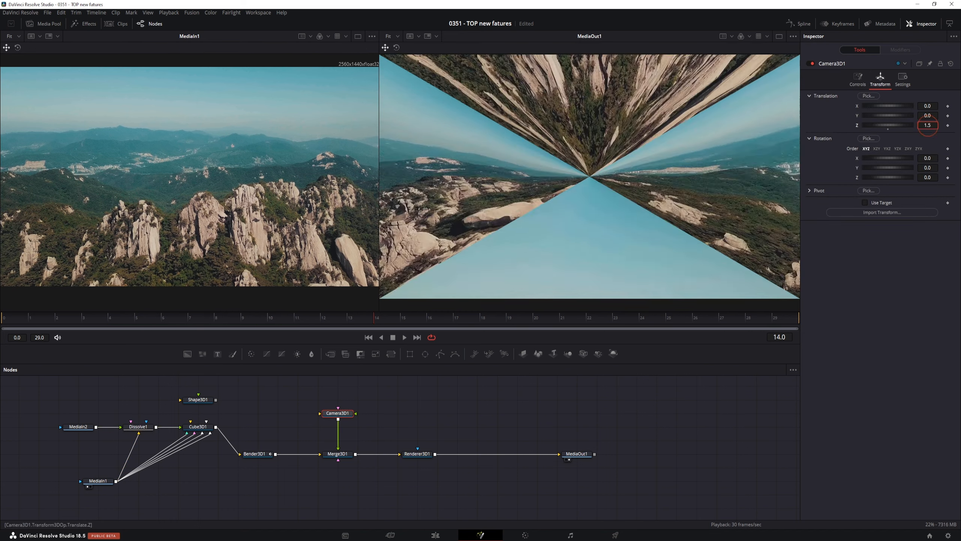
left_click_drag(375, 317, 82, 324)
key("ctrl+z")
left_click_drag(888, 125, 879, 125)
Select Camera3D1, scrub through the early frames, and stop at frame 16.
left_click(3, 322)
left_click(347, 417)
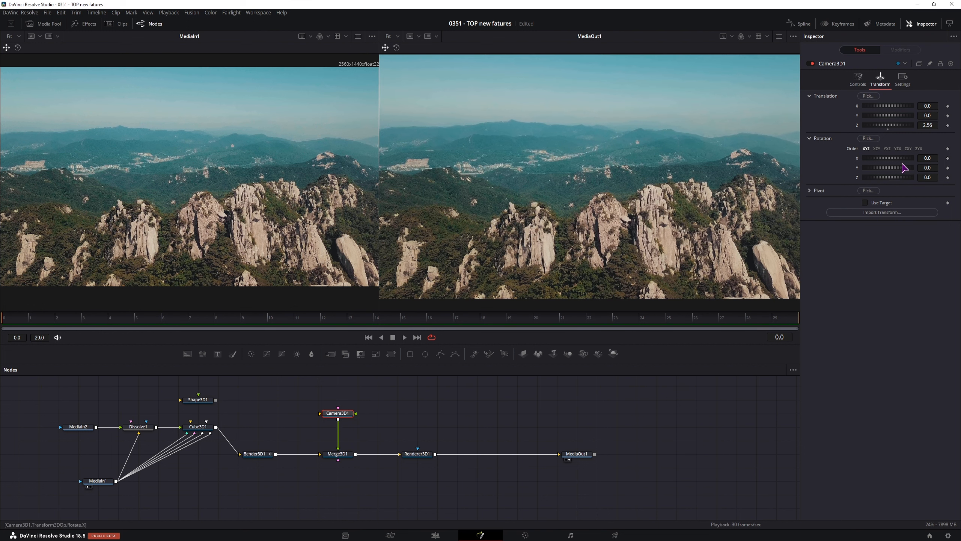
left_click_drag(28, 319, 404, 324)
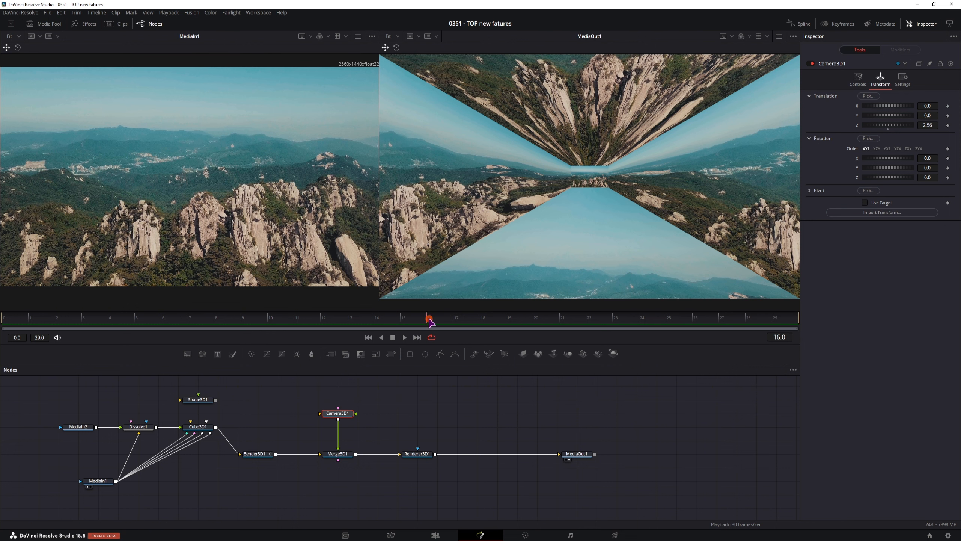
mouse_move(431, 320)
left_mouse_down()
mouse_move(517, 314)
mouse_move(418, 317)
left_mouse_up()
left_click(427, 316)
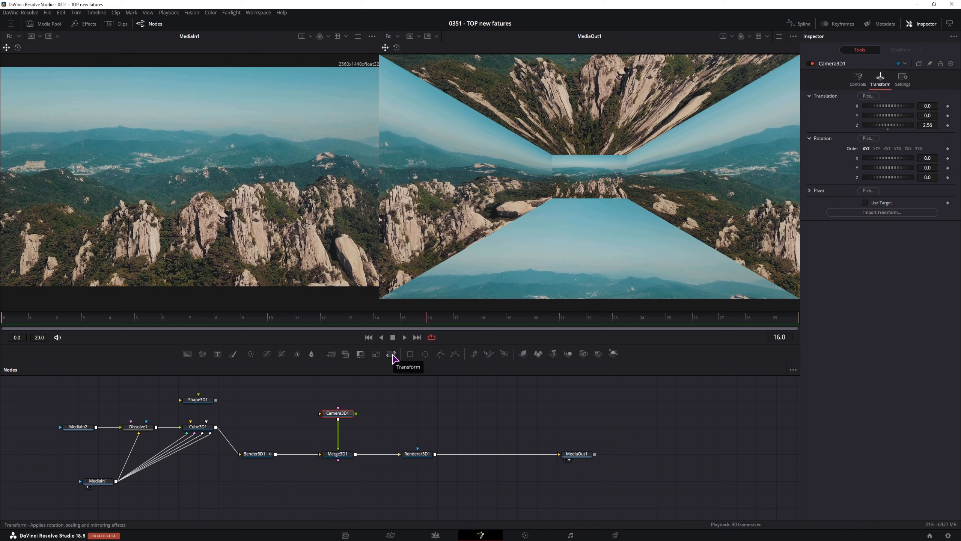
Insert four Transform nodes between MediaIn1 and Cube3D1, flipping two vertically and two horizontally.
left_click_drag(393, 358, 220, 482)
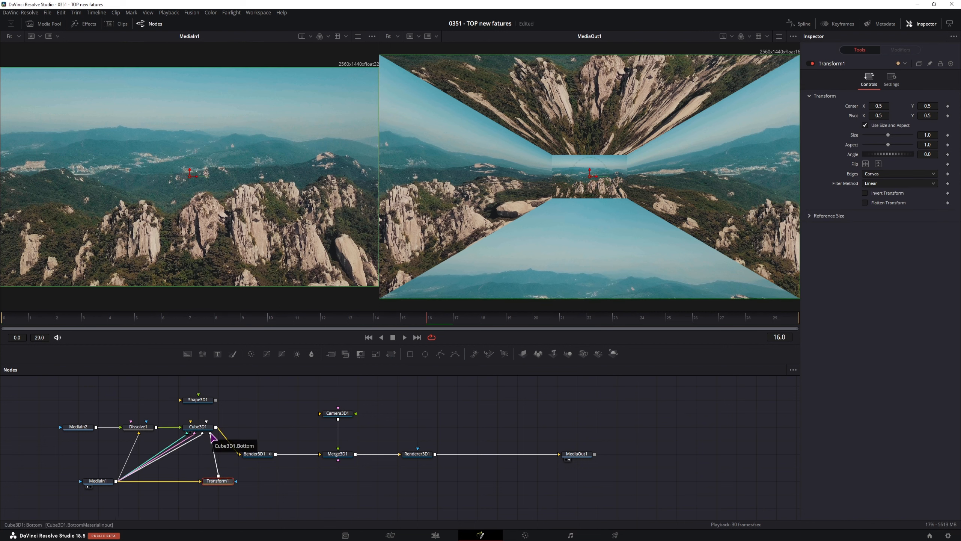
left_click(878, 164)
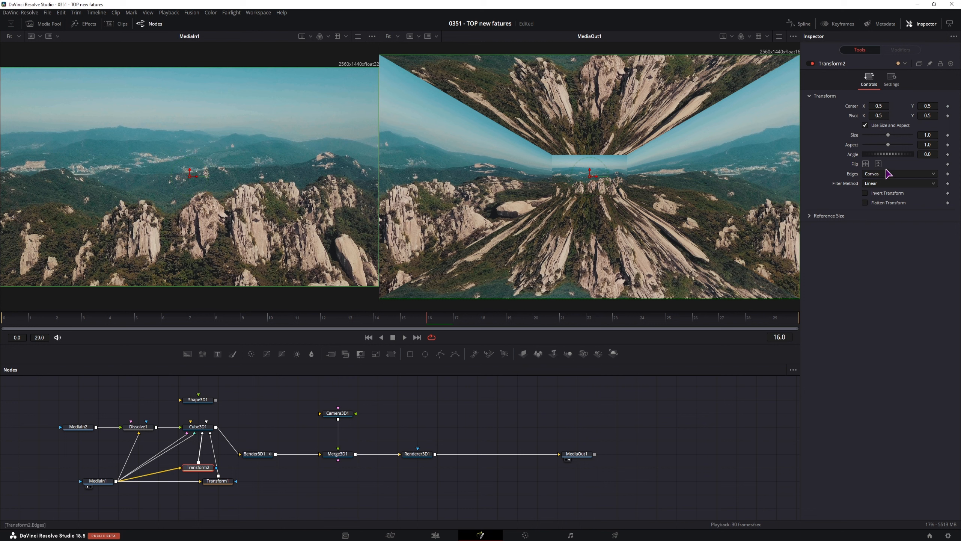
left_click(880, 165)
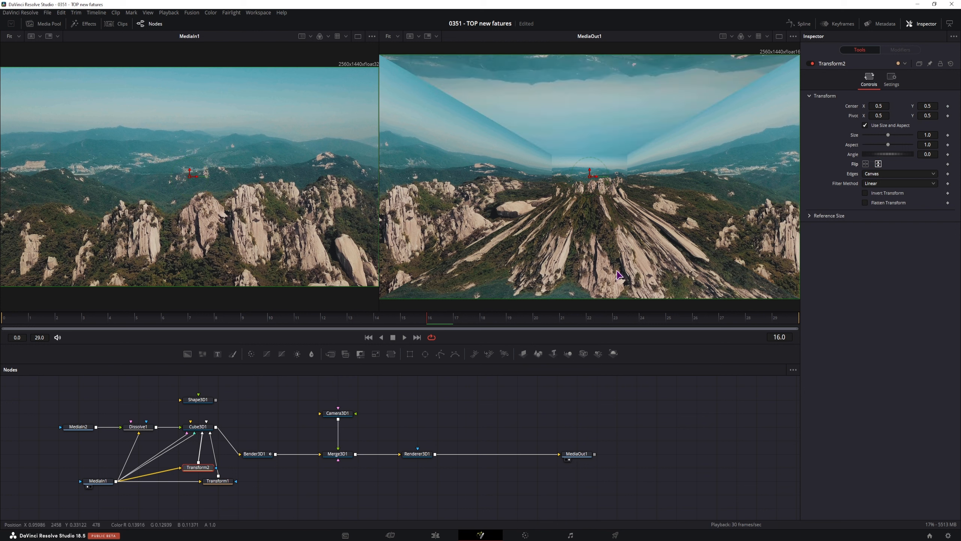
left_click_drag(391, 353, 186, 459)
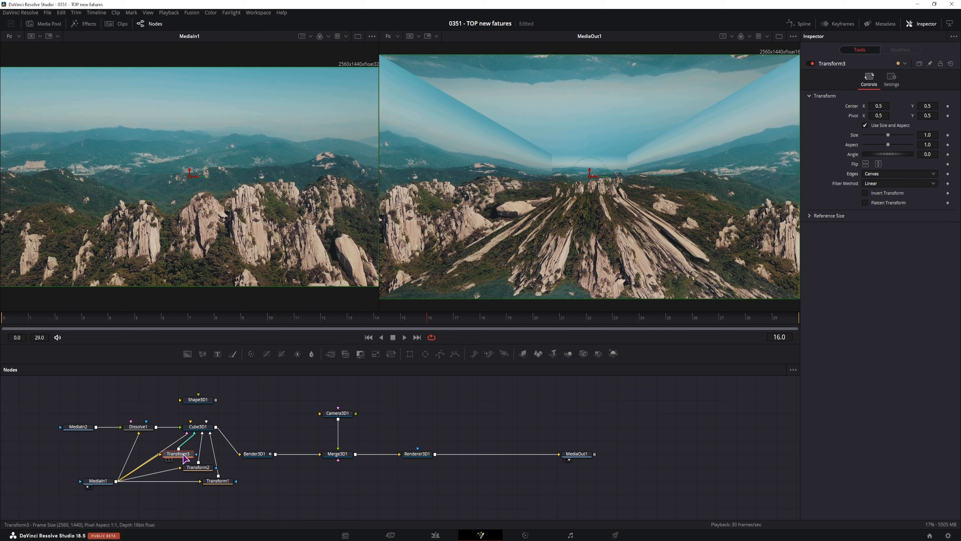
left_click(865, 164)
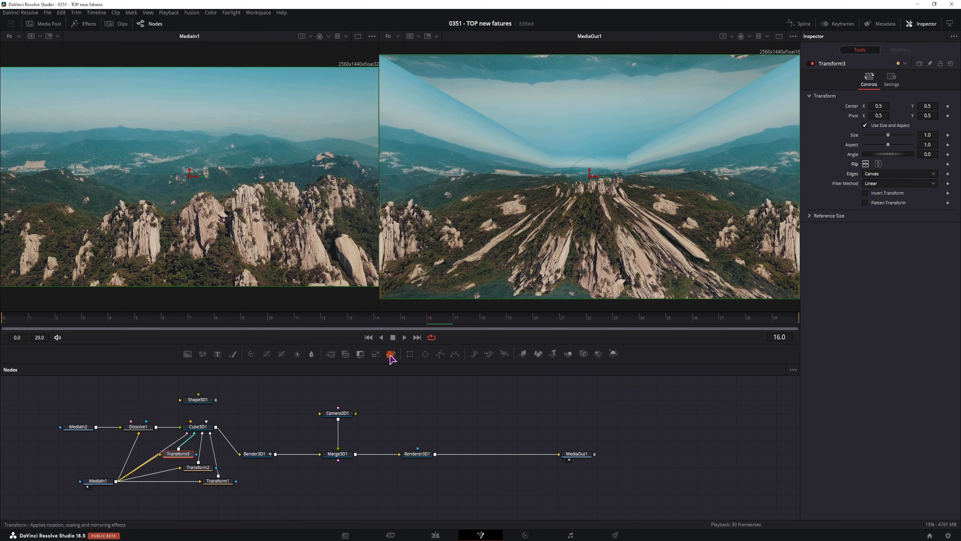
left_click_drag(391, 354, 158, 445)
left_click(866, 164)
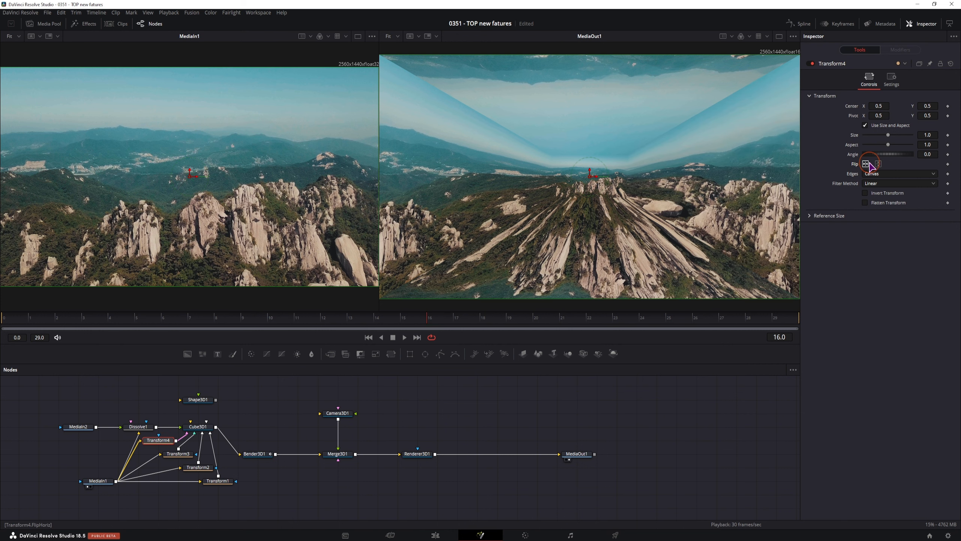
left_click_drag(309, 320, 380, 320)
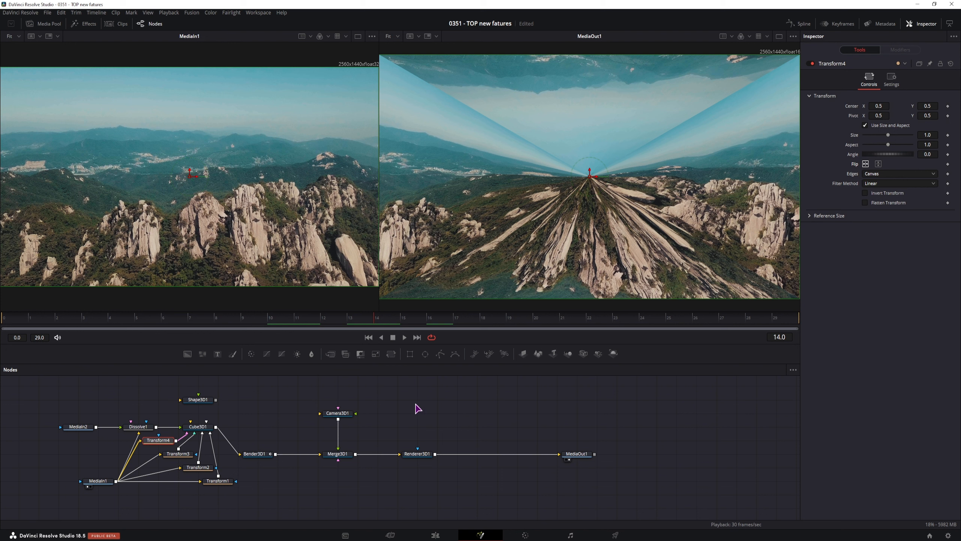
Keyframe Dissolve1's Background/Foreground at 0.0 on frame 14 and 1.0 on frame 15.
left_click(137, 426)
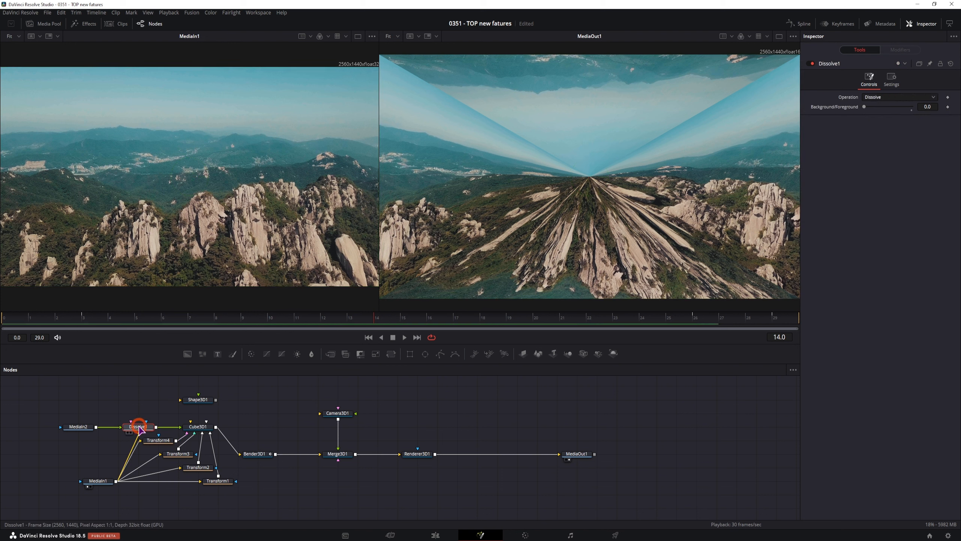
left_click(351, 318)
left_click_drag(354, 320, 386, 320)
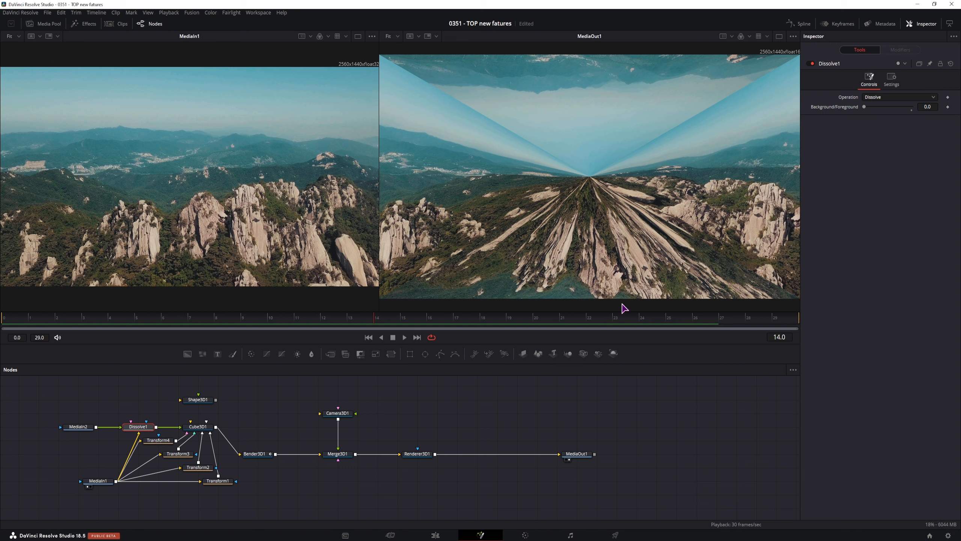
left_click(948, 106)
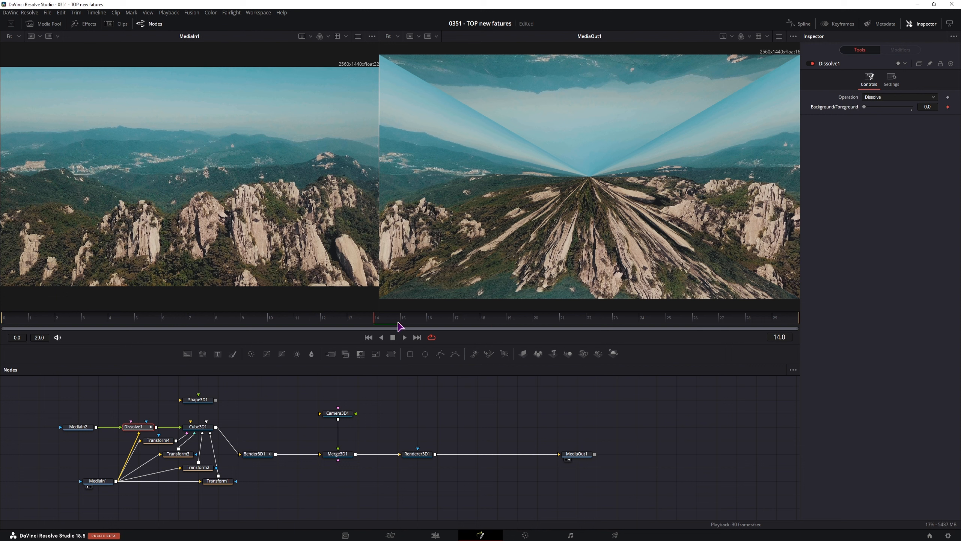
left_click(402, 320)
left_click_drag(864, 107, 922, 110)
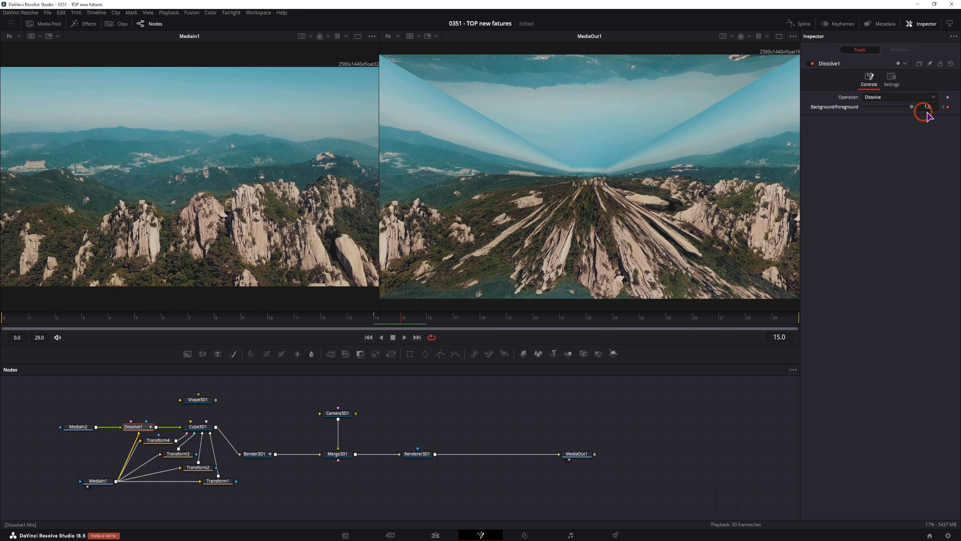
mouse_move(435, 319)
left_mouse_down()
mouse_move(360, 319)
mouse_move(668, 318)
mouse_move(454, 320)
left_mouse_up()
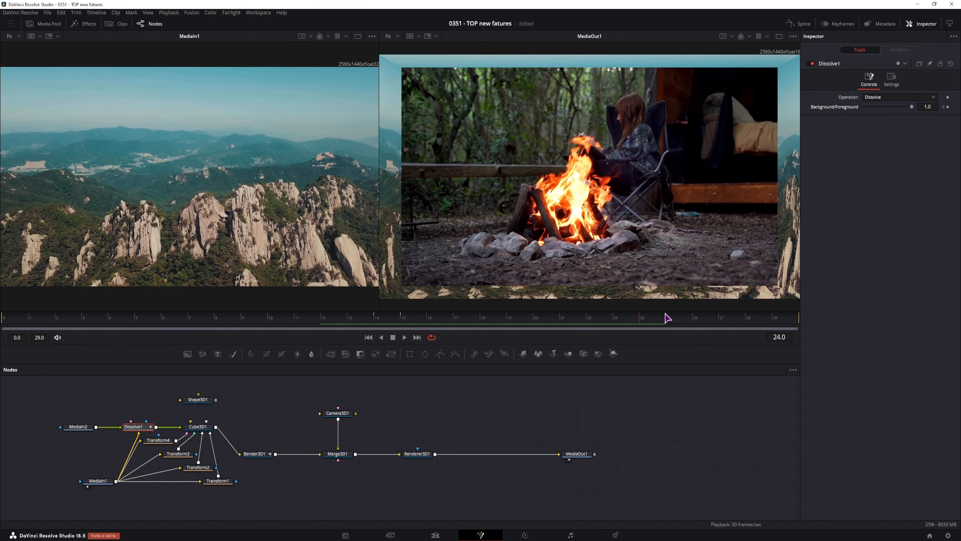
Try Renderer3D1 motion blur at quality 4, turn it off, and shift Camera3D1 and Merge3D1 right.
left_click(415, 455)
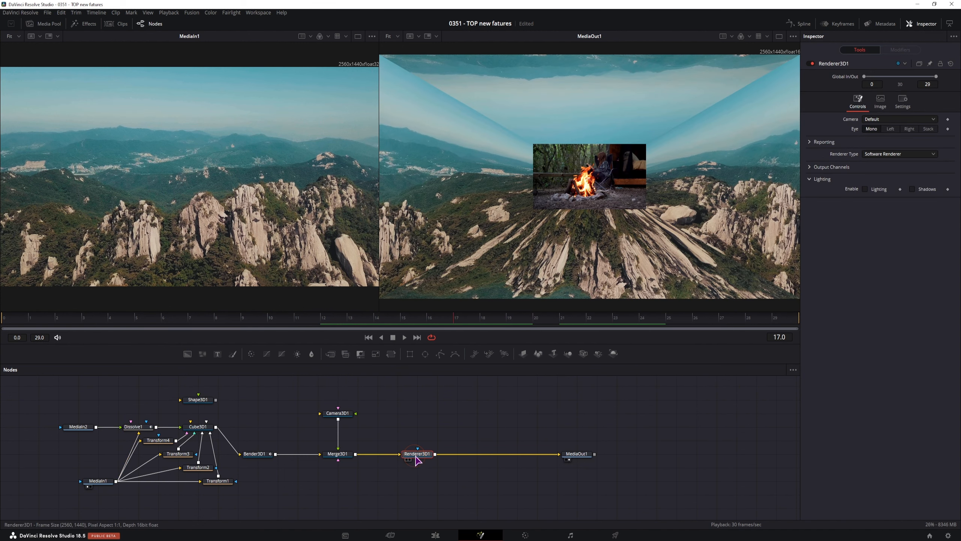
left_click(903, 102)
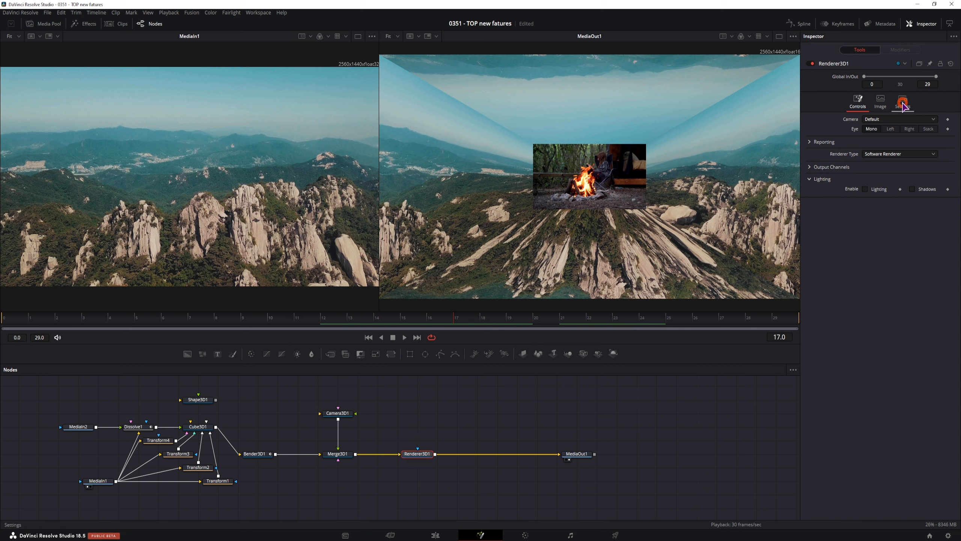
left_click(865, 151)
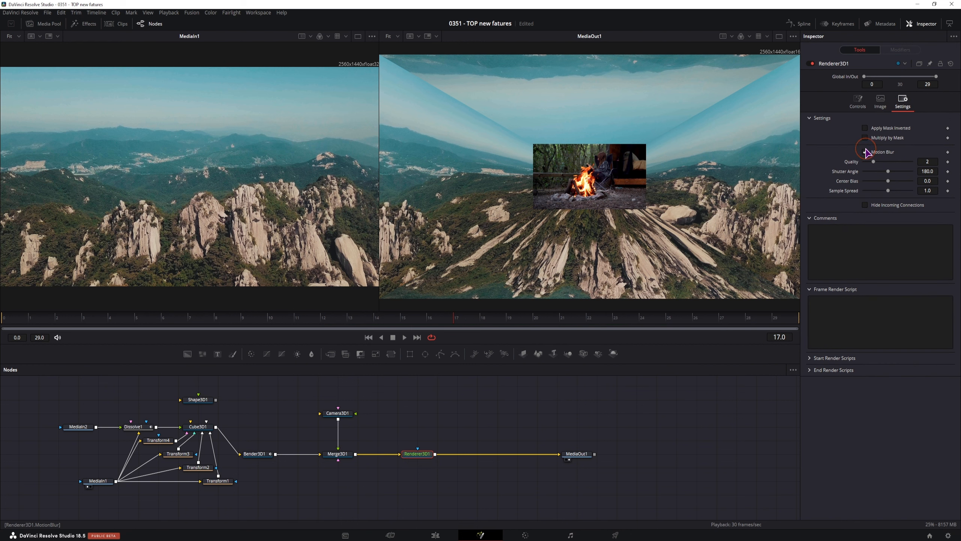
left_click(888, 162)
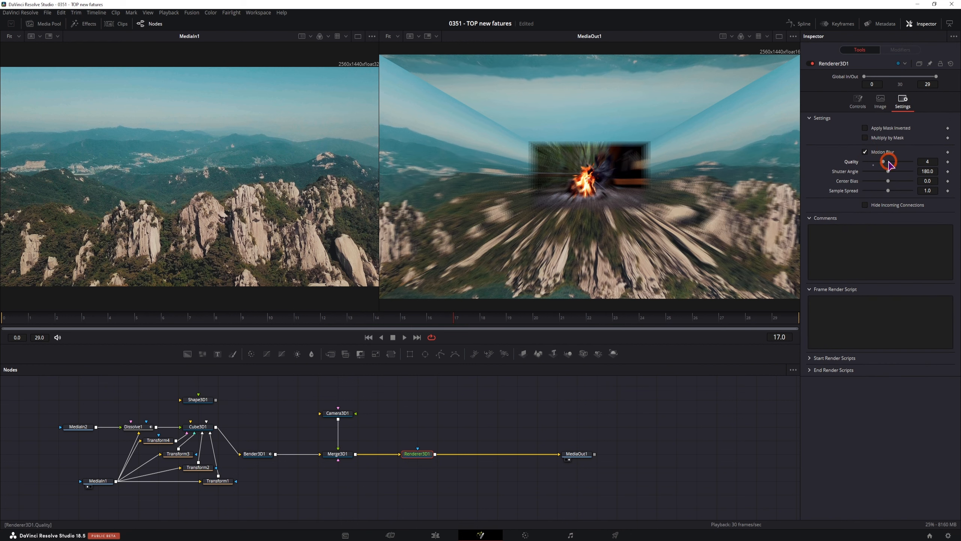
left_click(889, 162)
left_click(865, 151)
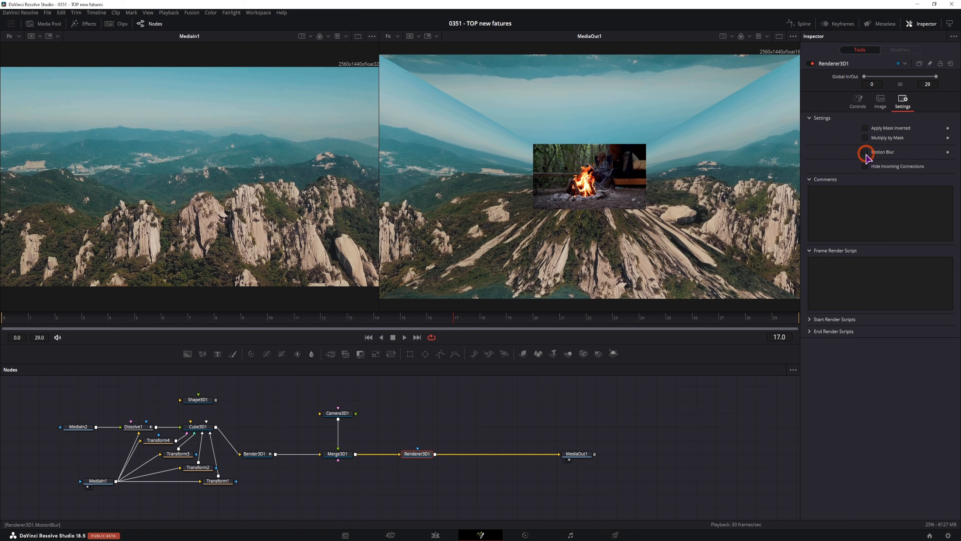
left_click_drag(397, 491, 322, 401)
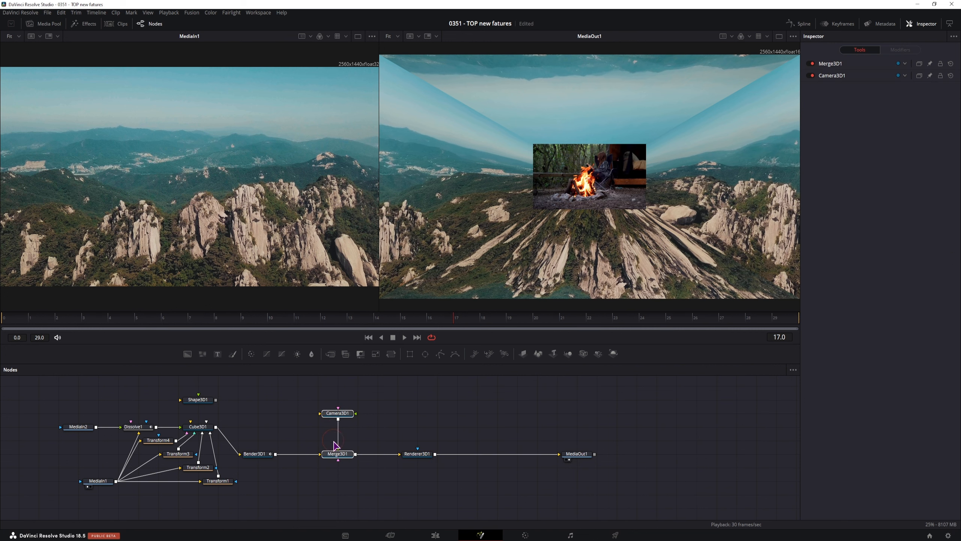
Finish shifting Camera3D1 and Merge3D1 right and add a Bender 3D node after Bender3D1.
left_click_drag(338, 454, 358, 454)
left_click(256, 455)
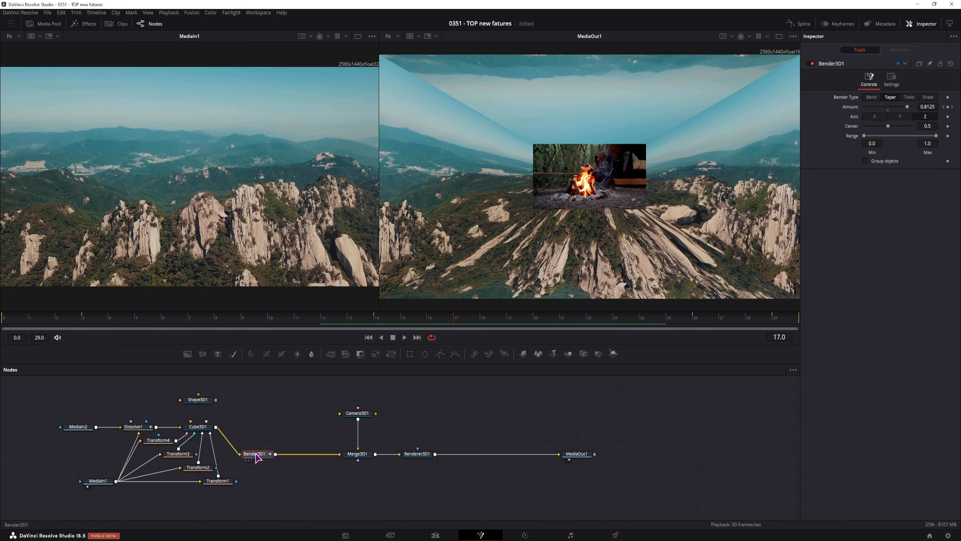
key("ctrl+space")
type("cube")
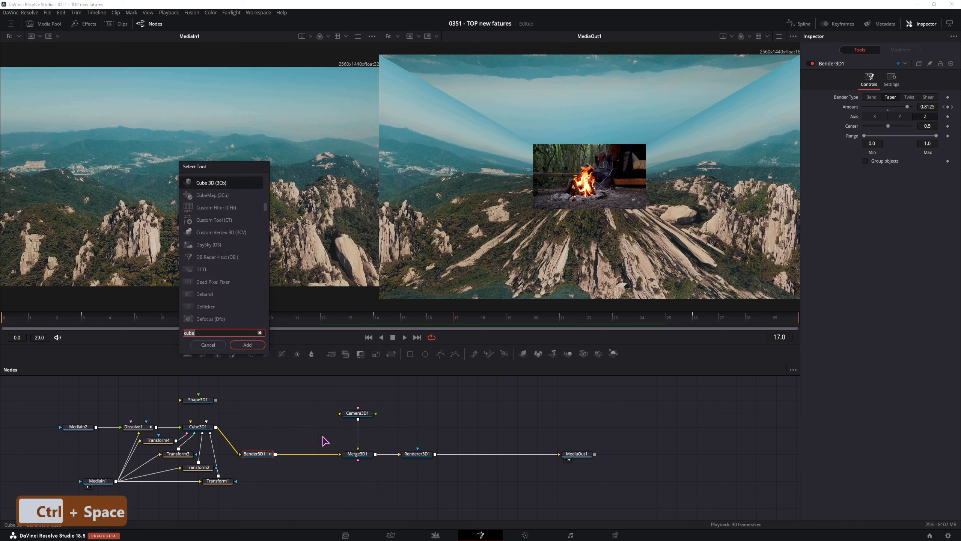
type("bend")
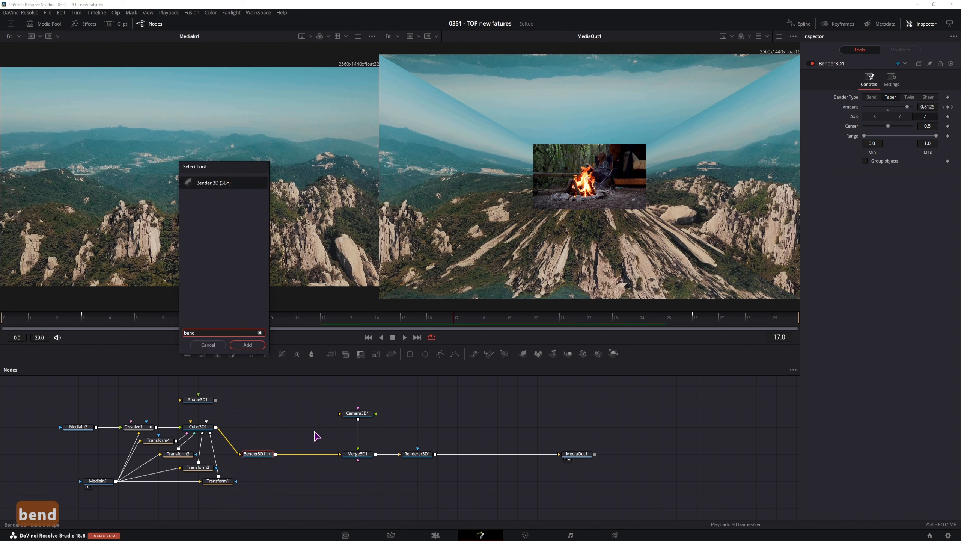
left_click(247, 345)
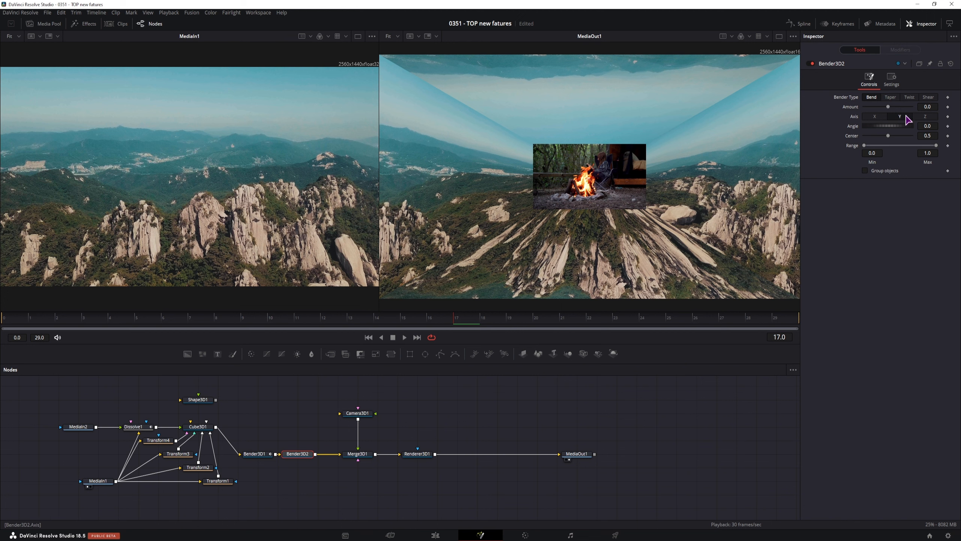
Set the new bender to Twist around the Z axis with Amount 1.0.
left_click(894, 106)
left_click(910, 97)
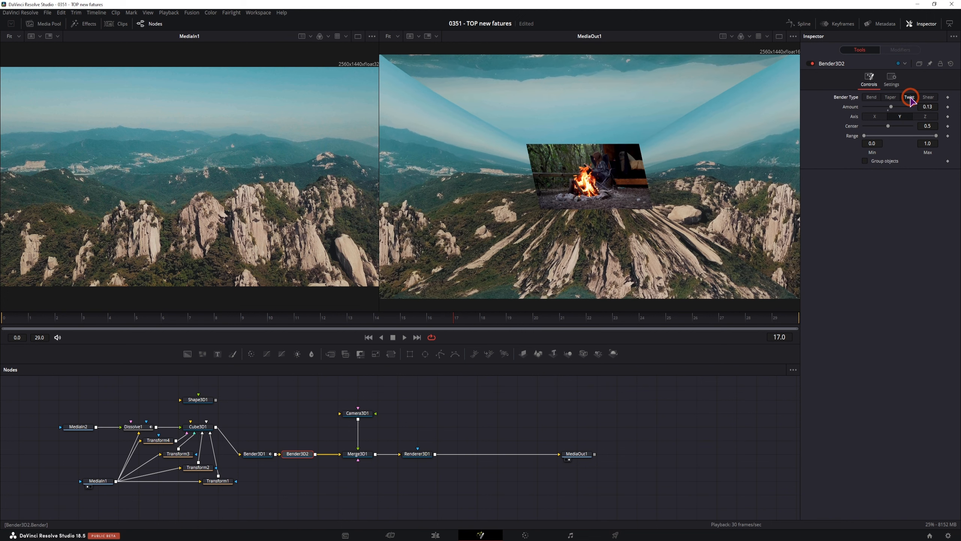
left_click(926, 117)
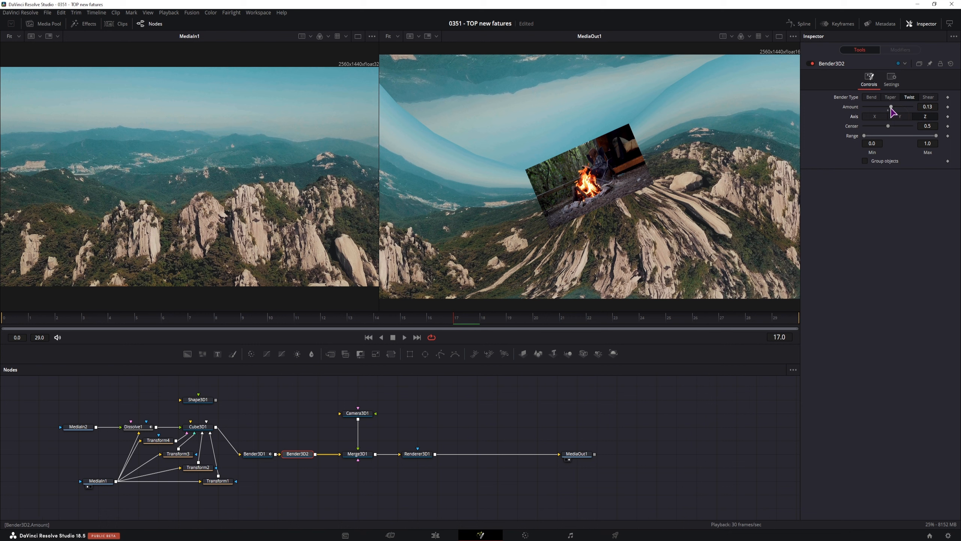
left_click_drag(893, 107, 929, 107)
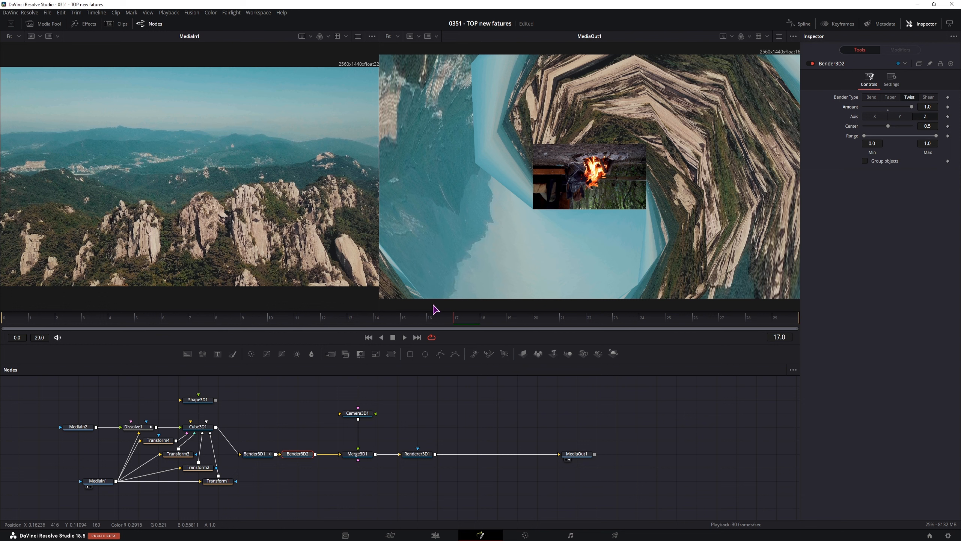
Raise Cube3D1's Subdivisions Depth to 40 so the twist becomes a smooth spiral.
left_click(201, 430)
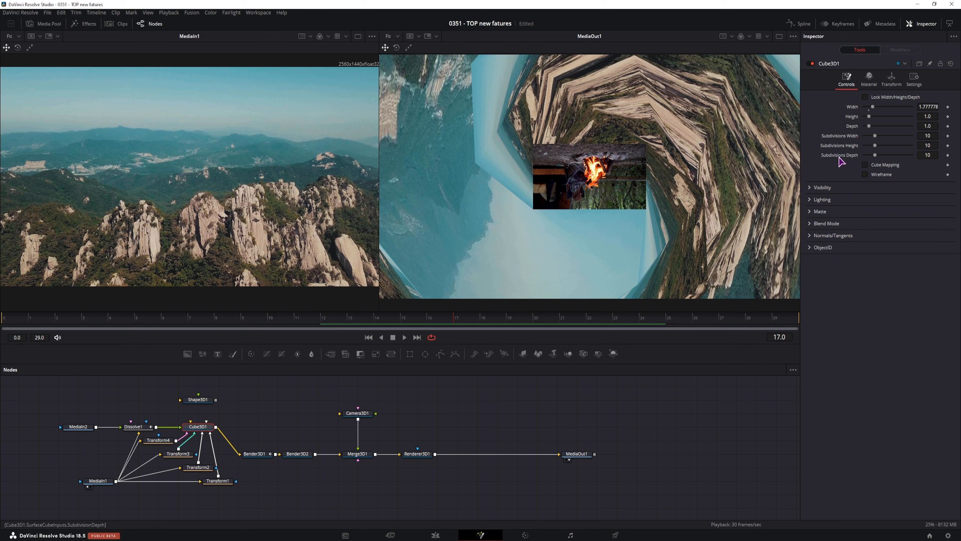
left_click_drag(875, 156, 914, 156)
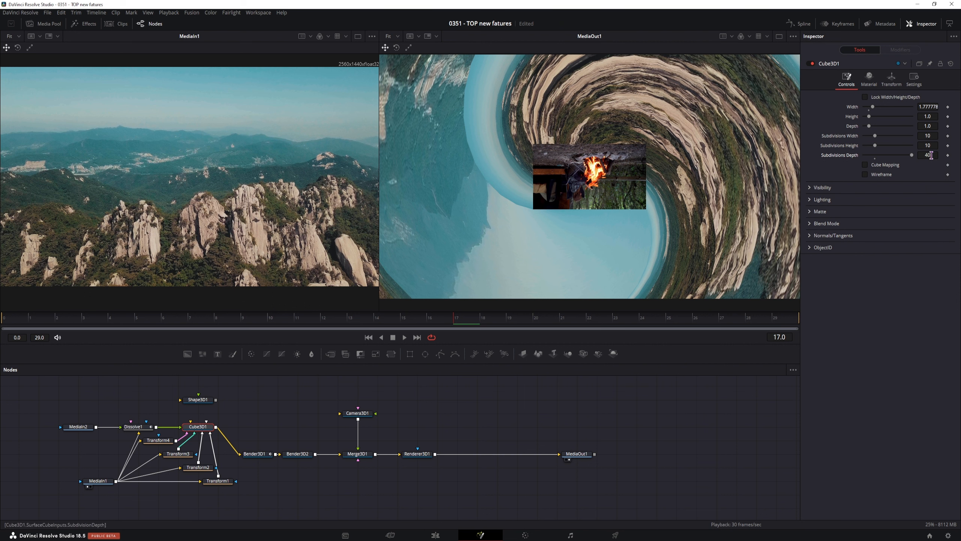
left_click(422, 456)
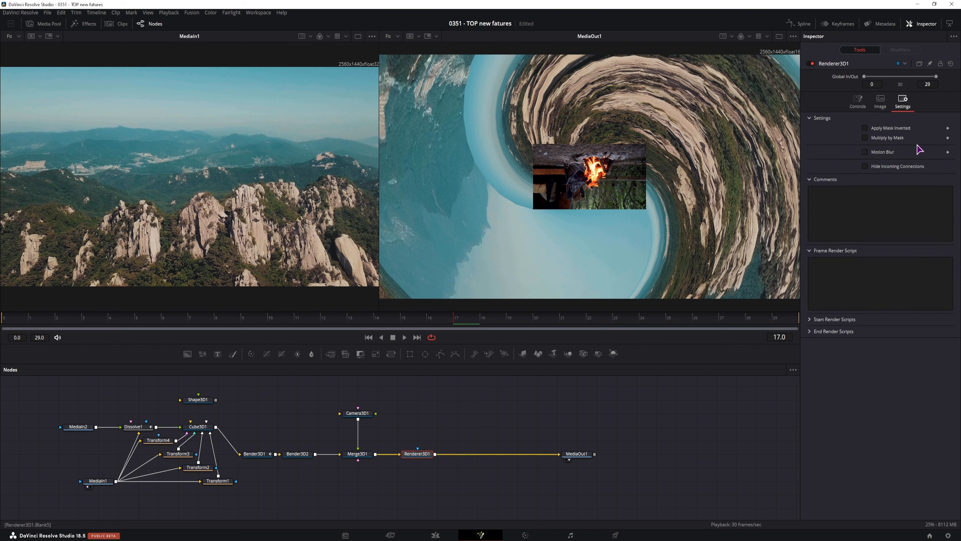
Enable Renderer3D1 motion blur at default Quality 2 and Shutter Angle 180.
left_click(865, 152)
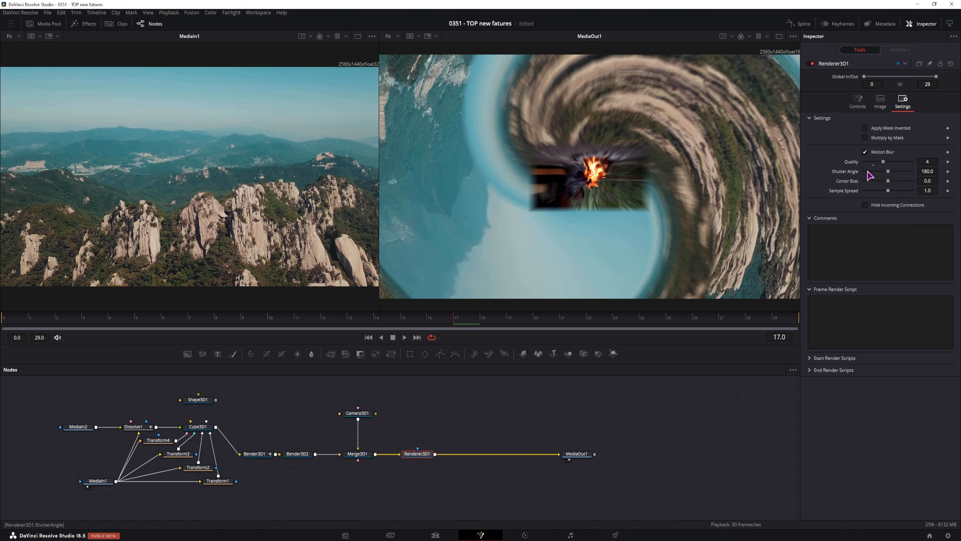
left_click(874, 165)
left_click(201, 428)
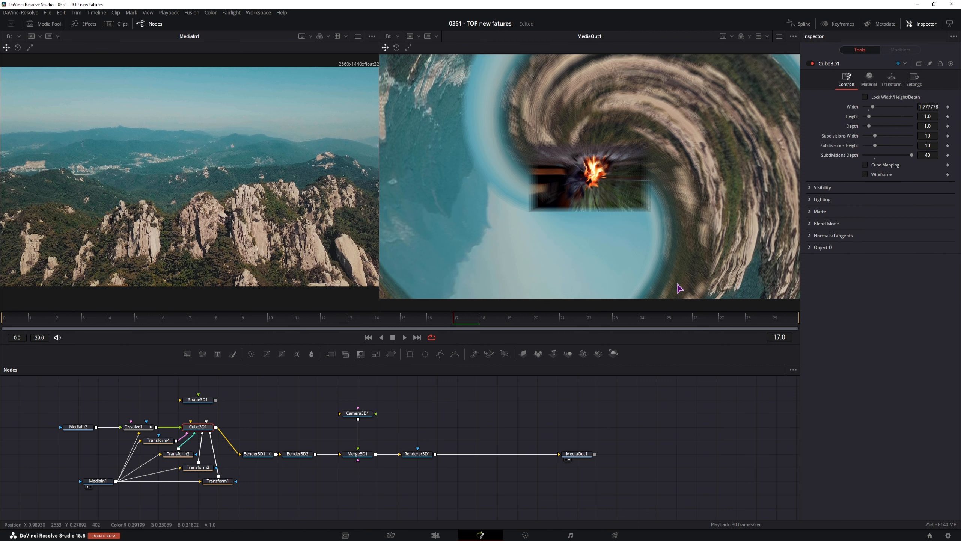
Keyframe Bender3D2's twist Amount to 0 at frame 29, then turn Renderer3D1 motion blur off.
left_click(298, 455)
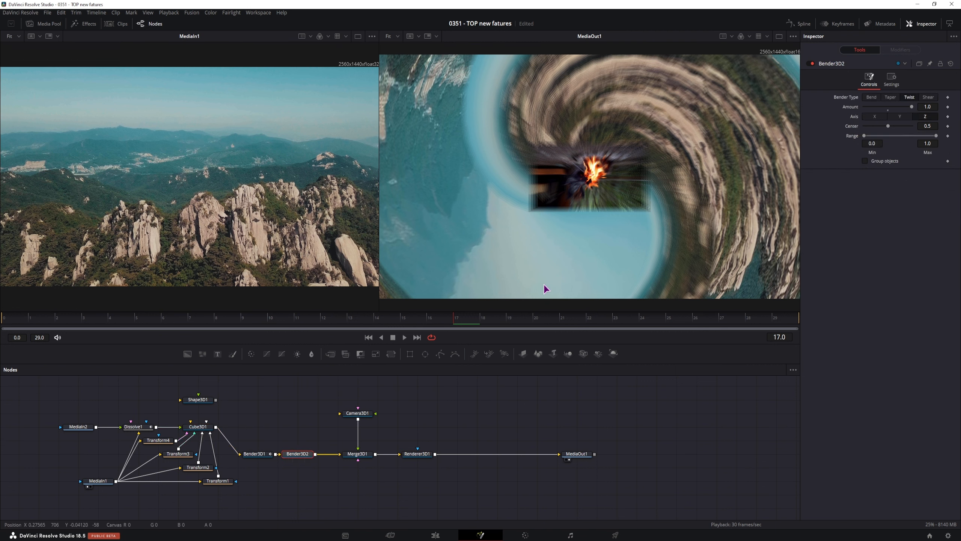
left_click(377, 327)
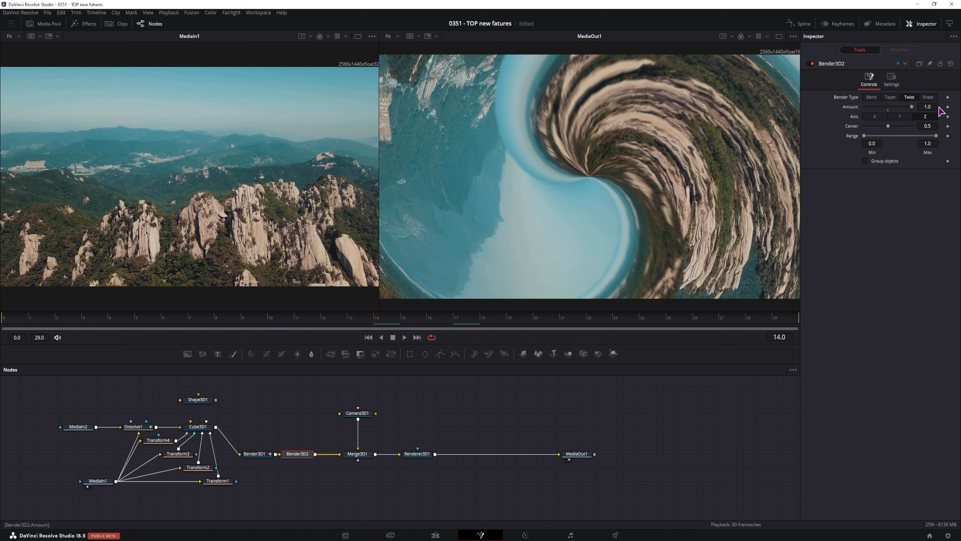
left_click(15, 322)
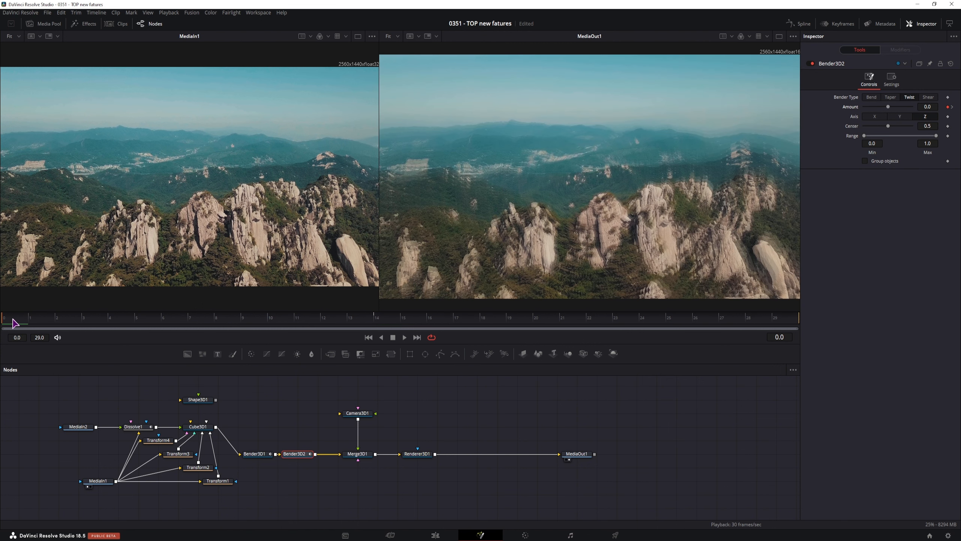
left_click(774, 321)
left_click(890, 110)
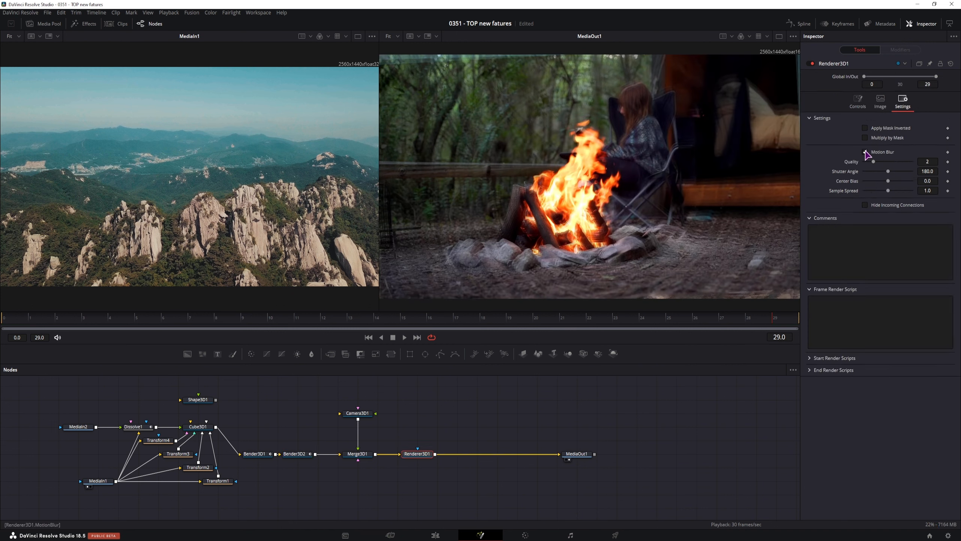
left_click(865, 152)
left_click(15, 320)
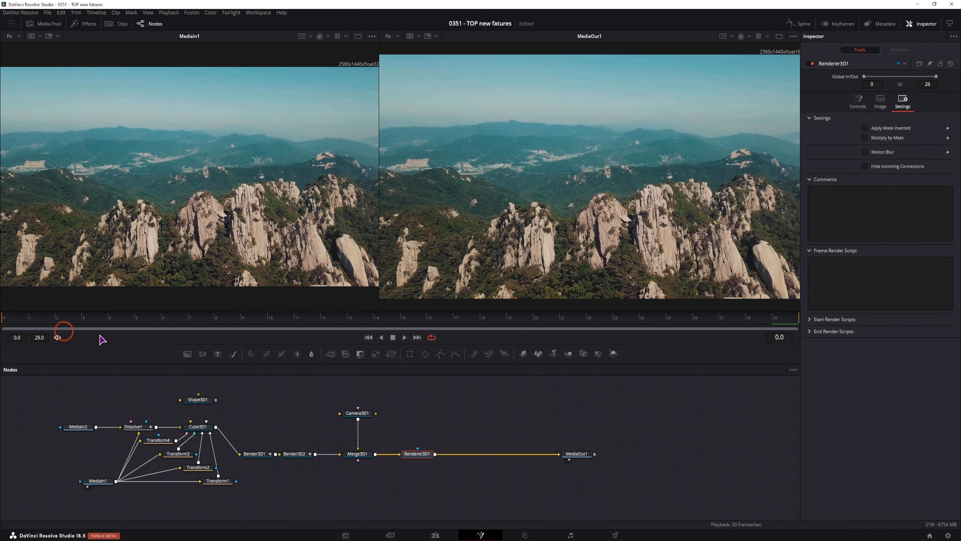
Preview the comp, then unlink Bender3D2 so Bender3D1 feeds Merge3D1 directly.
left_click(462, 408)
key("space")
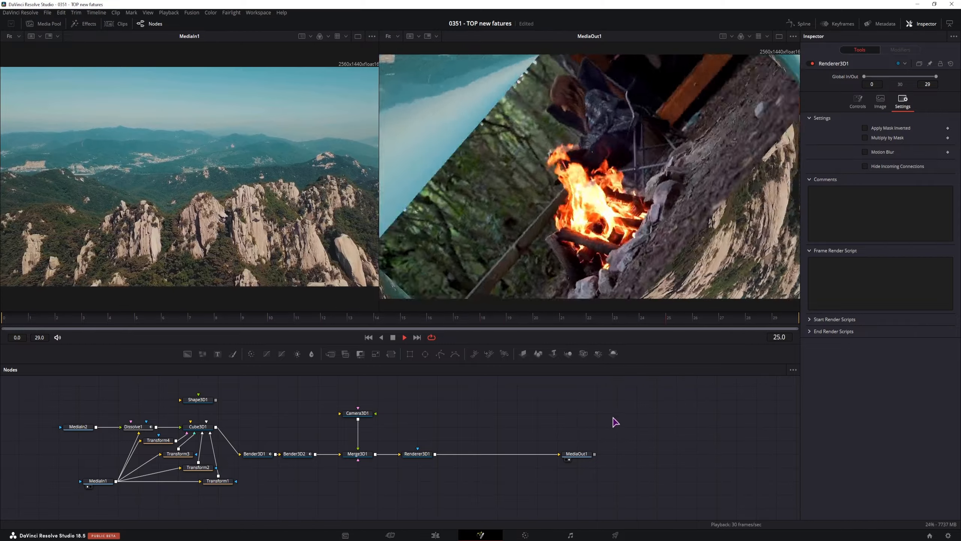
key("space")
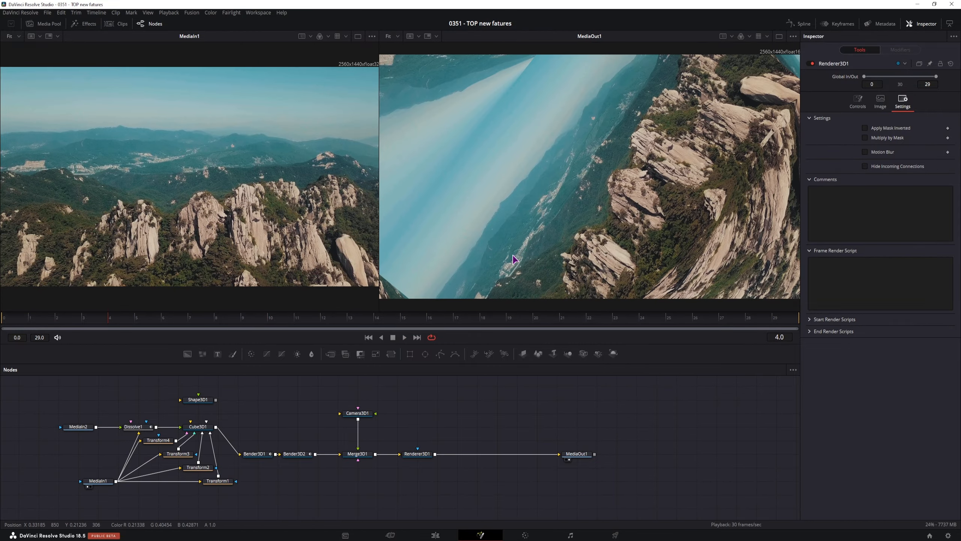
left_click_drag(299, 458, 299, 486)
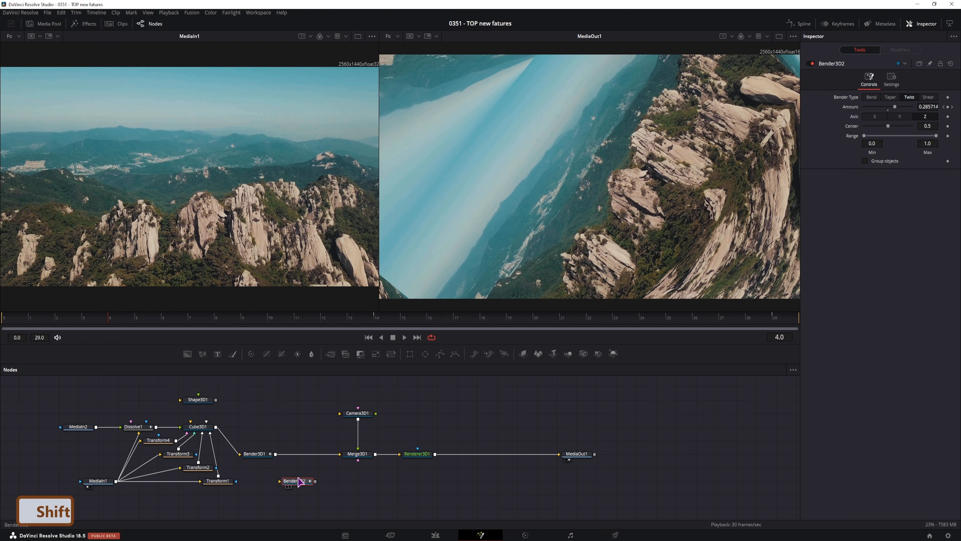
left_click(9, 321)
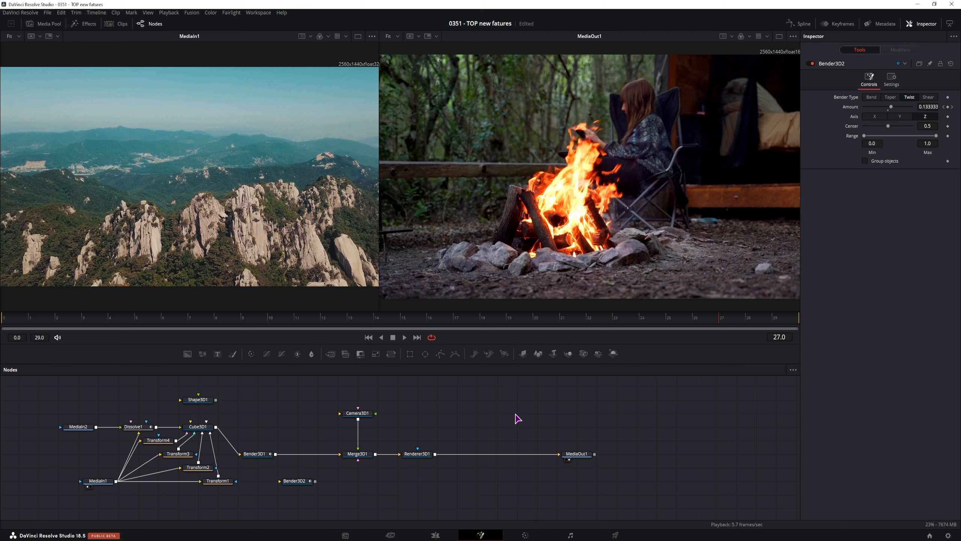
Add a Keyframe Stretcher modifier to Bender3D1's Amount parameter.
left_click(256, 454)
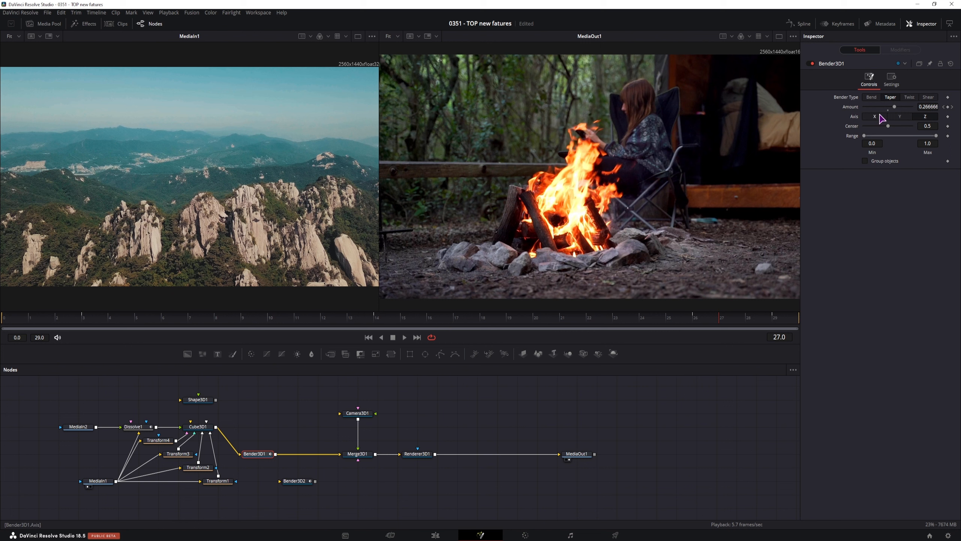
right_click(850, 109)
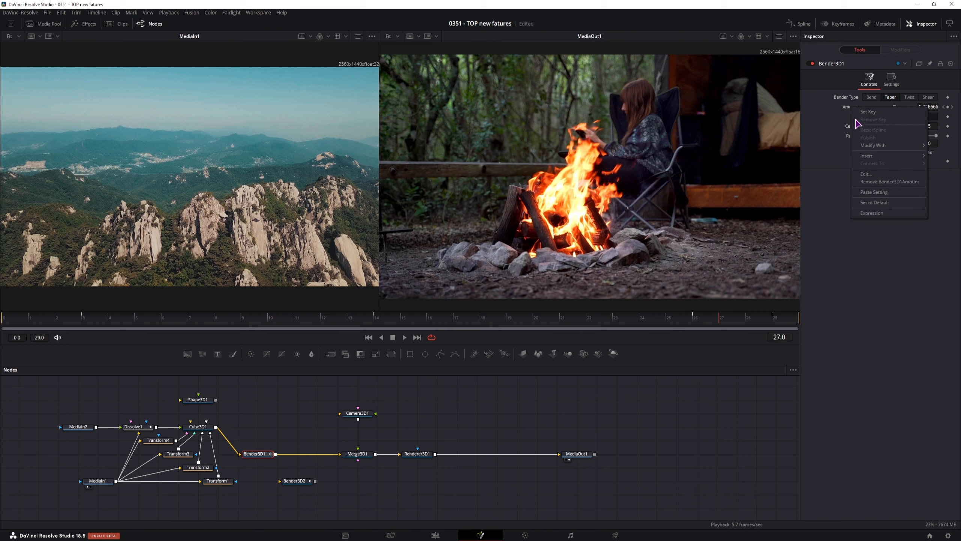
mouse_move(877, 157)
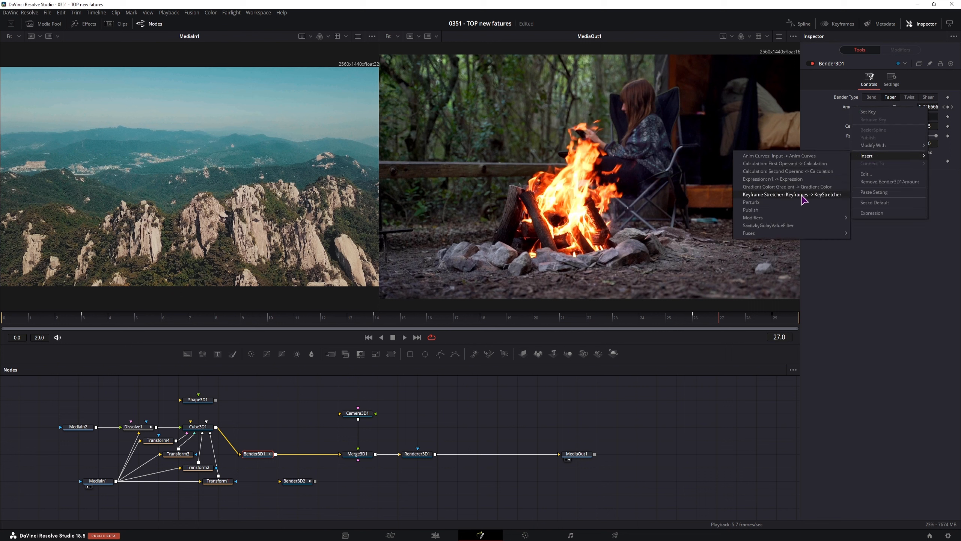
left_click(822, 196)
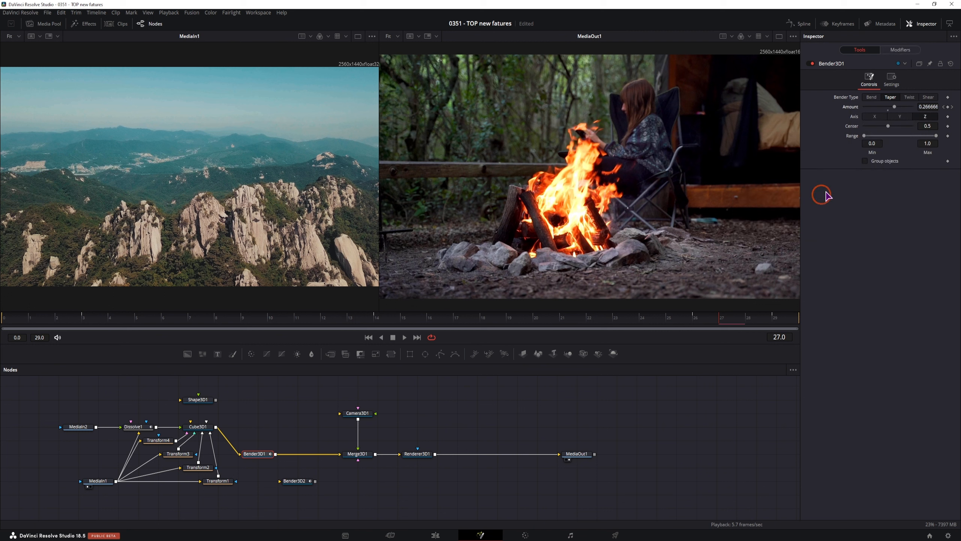
left_click(901, 51)
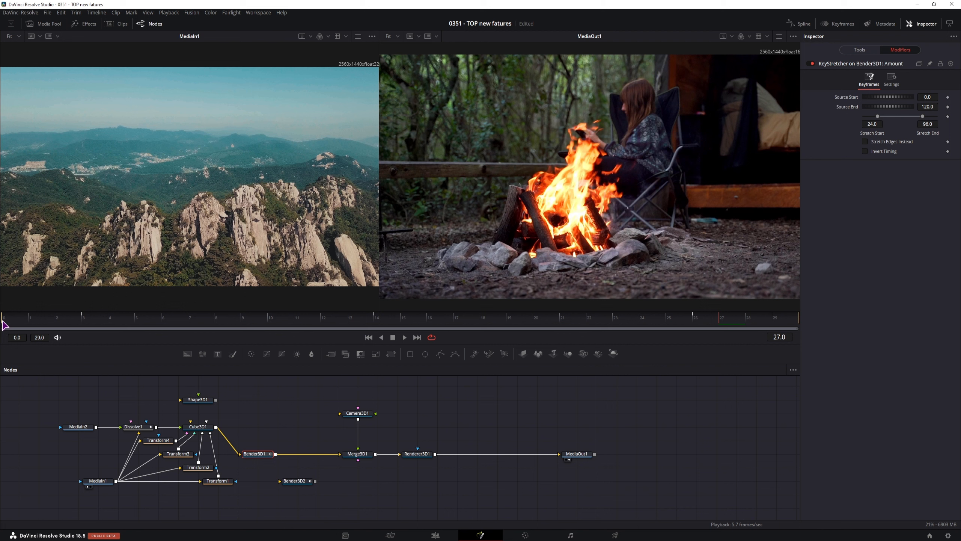
Set the stretcher's Source End to 29, Stretch Start to 0 and Stretch End to 29.
left_click(931, 106)
type("29")
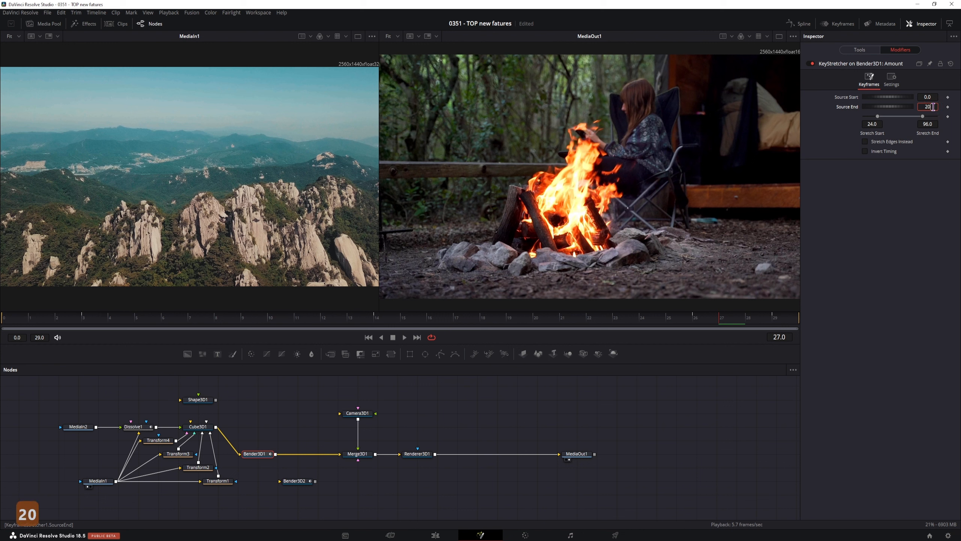
key("Return")
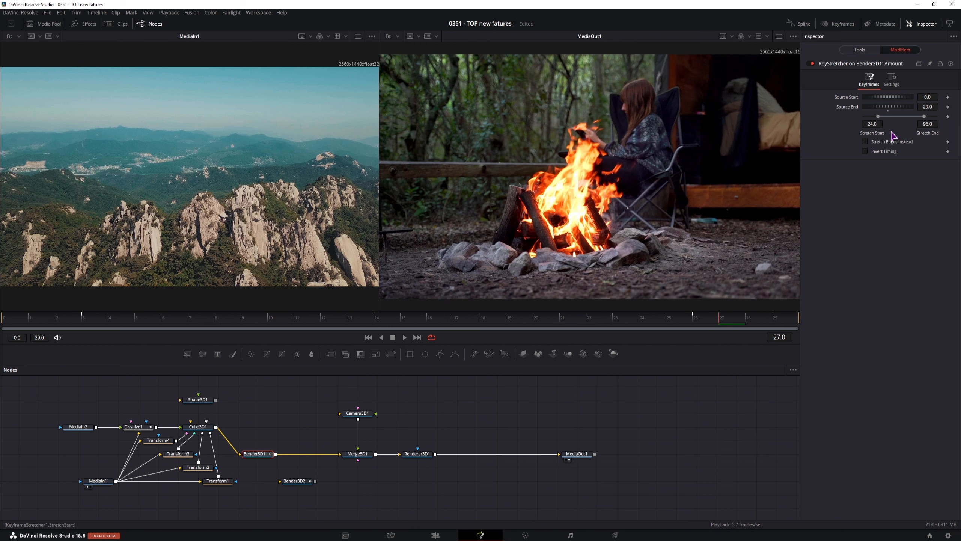
left_click(872, 124)
type("0")
left_click(931, 124)
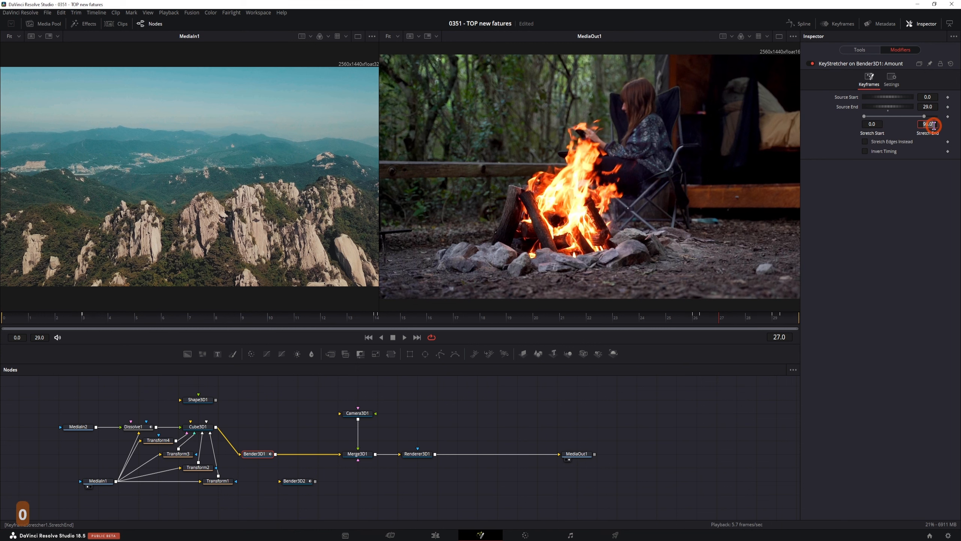
type("29")
left_click(912, 205)
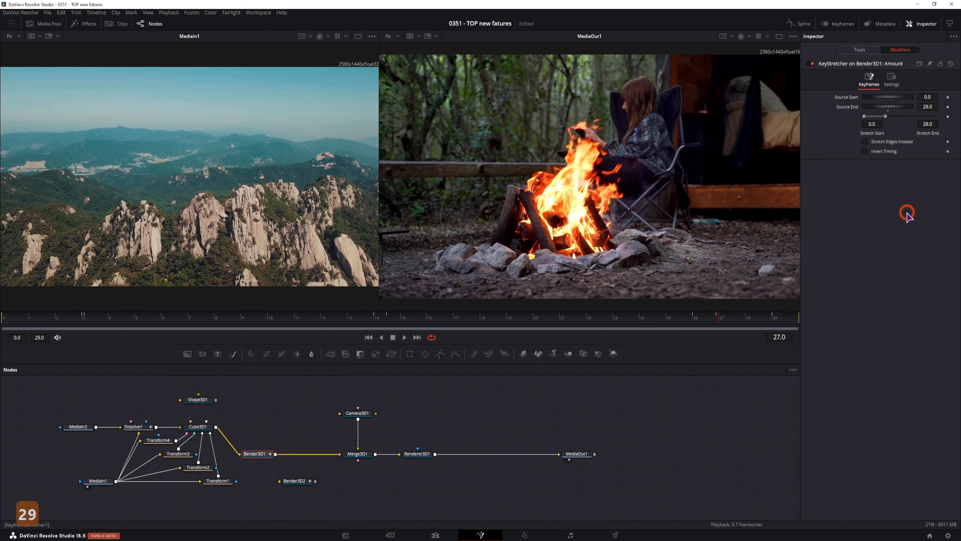
Add a Keyframe Stretcher to Dissolve1's Background/Foreground blend.
left_click(141, 429)
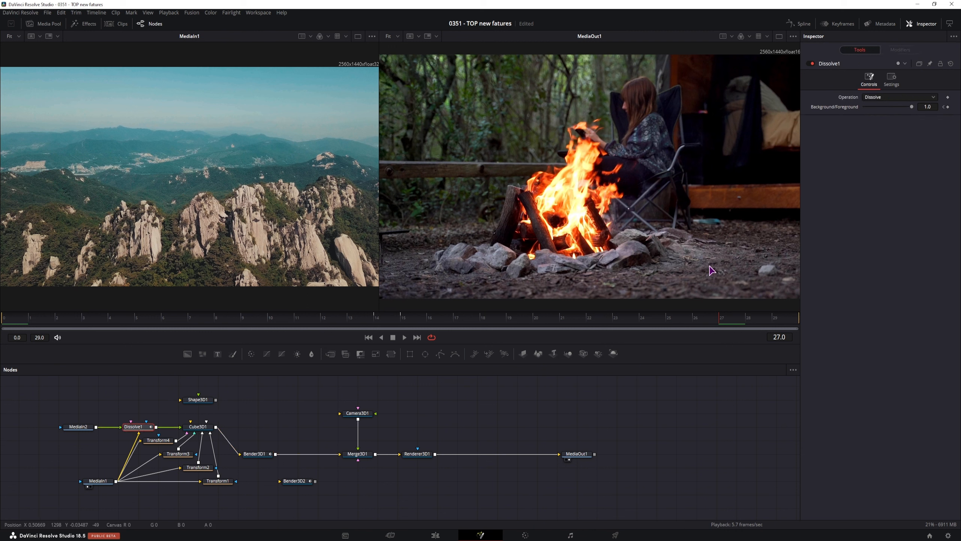
right_click(837, 110)
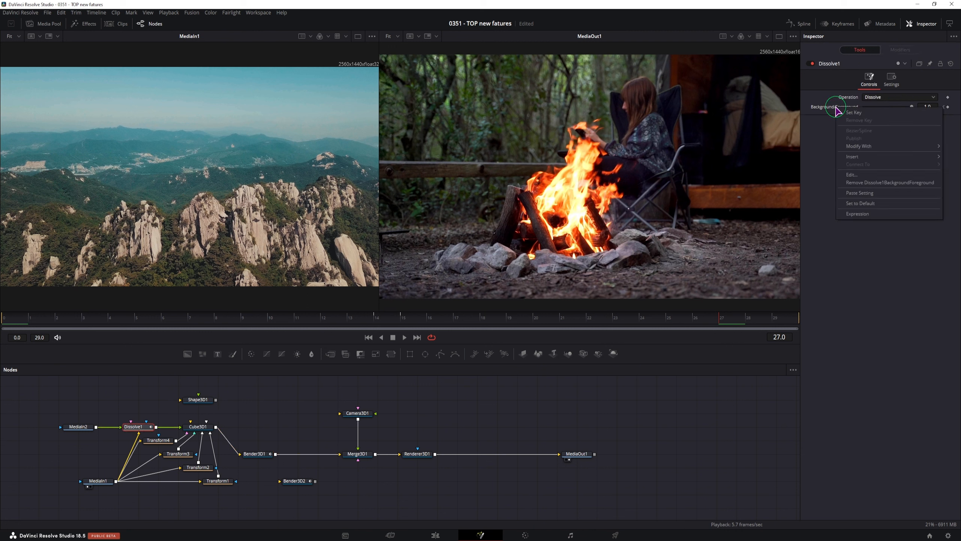
mouse_move(857, 146)
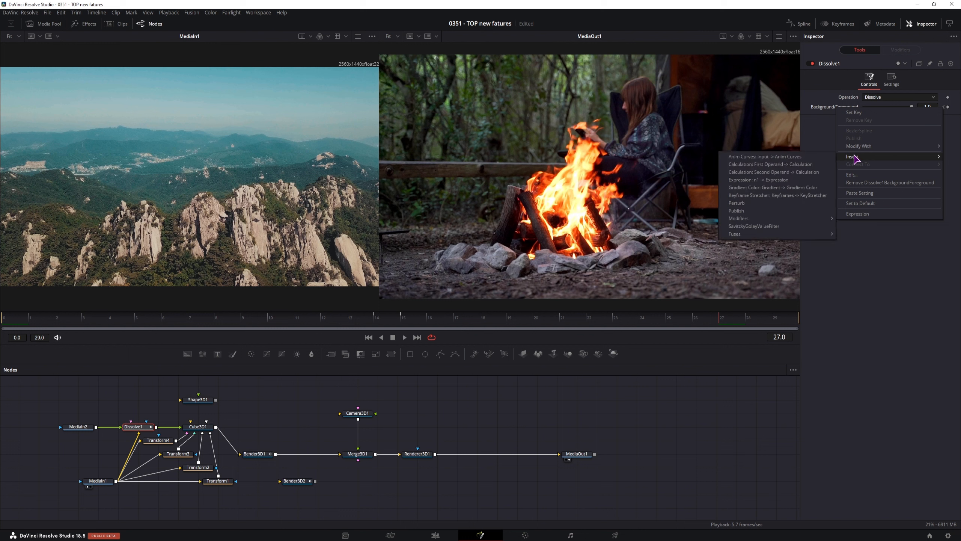
left_click(809, 199)
Give the dissolve's stretcher Source End 29, Stretch Start 0 and Stretch End 29.
left_click(901, 50)
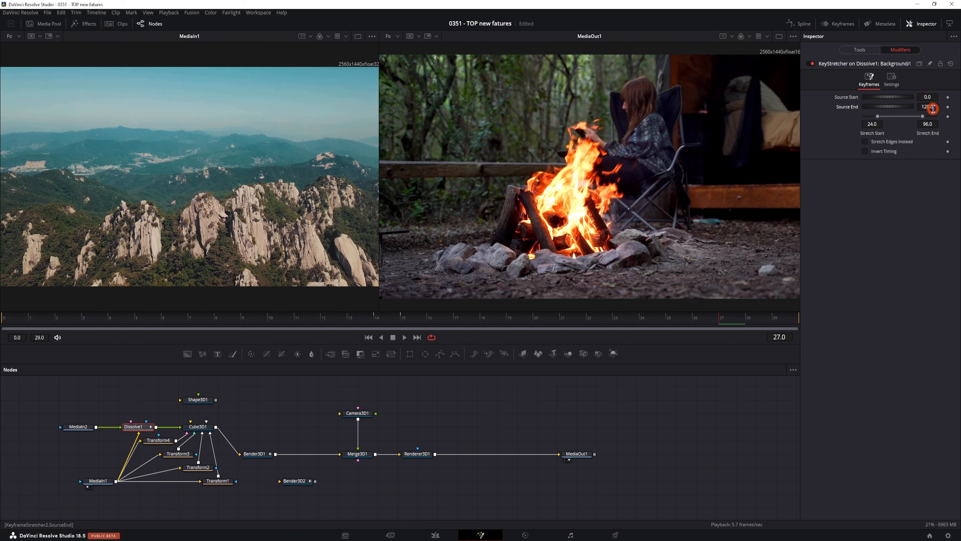
type("29")
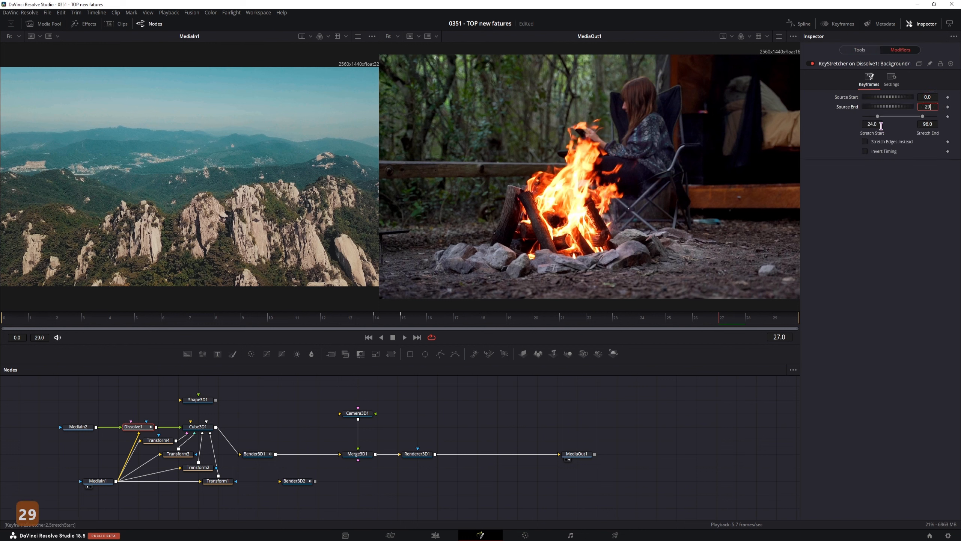
left_click(878, 124)
type("0")
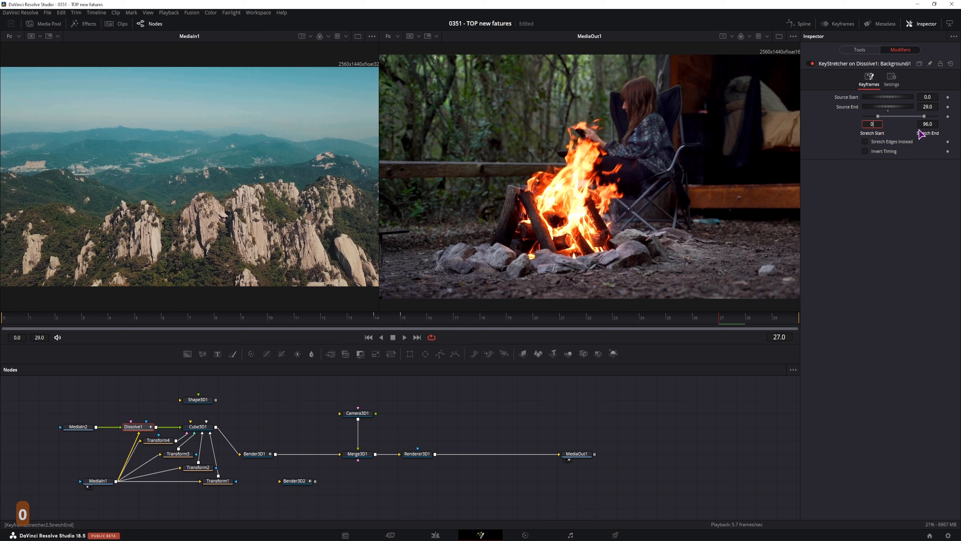
left_click(928, 124)
type("29")
key("Return")
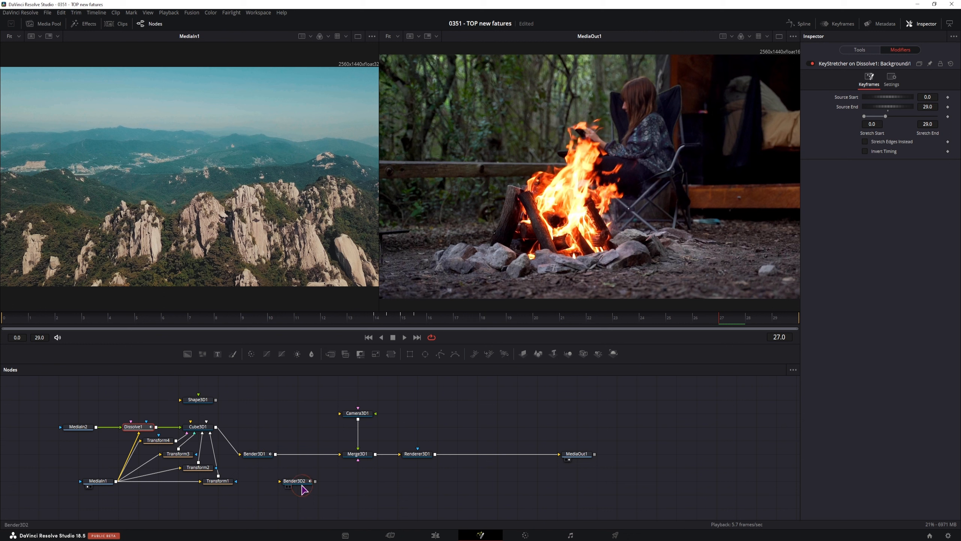
Select Bender3D2 and dismiss its Amount options menu without changes.
left_click(290, 483)
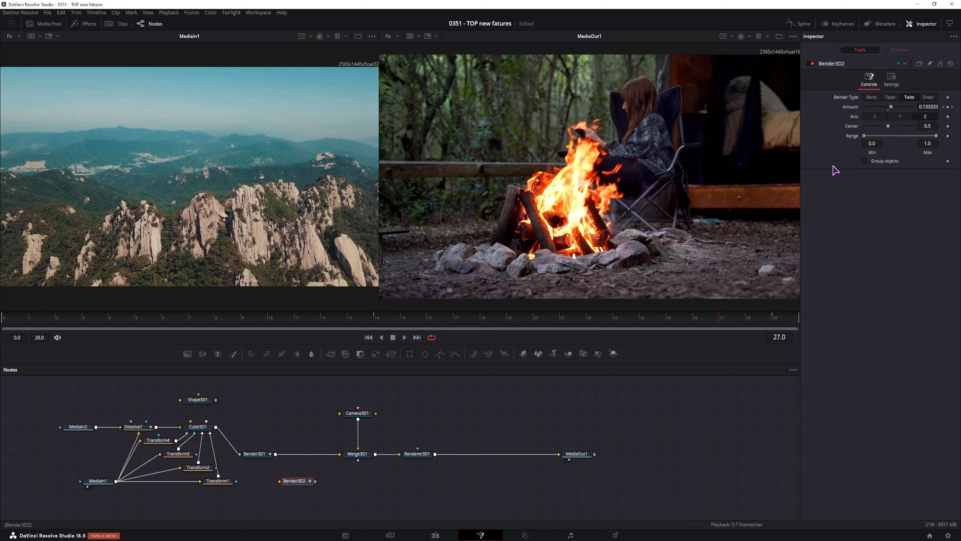
right_click(852, 108)
mouse_move(878, 157)
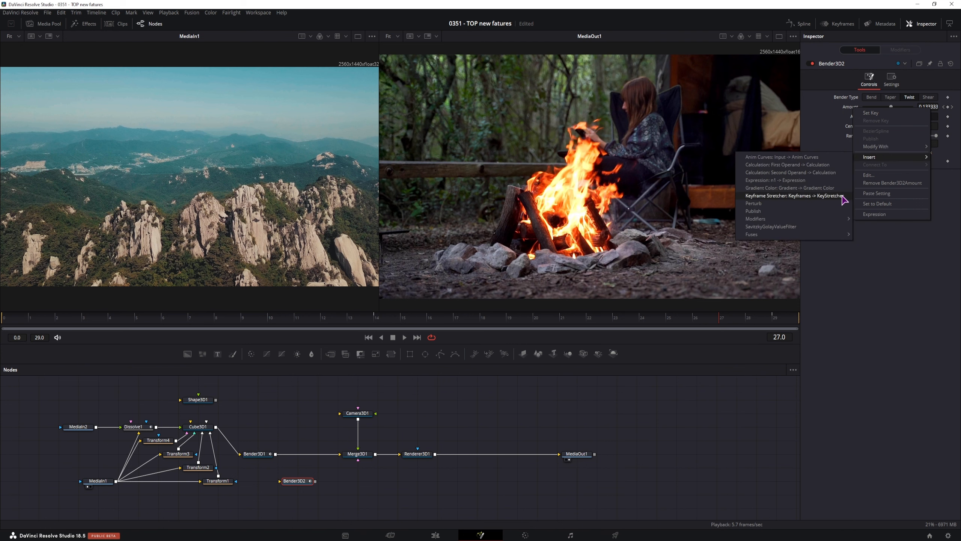
left_click(851, 287)
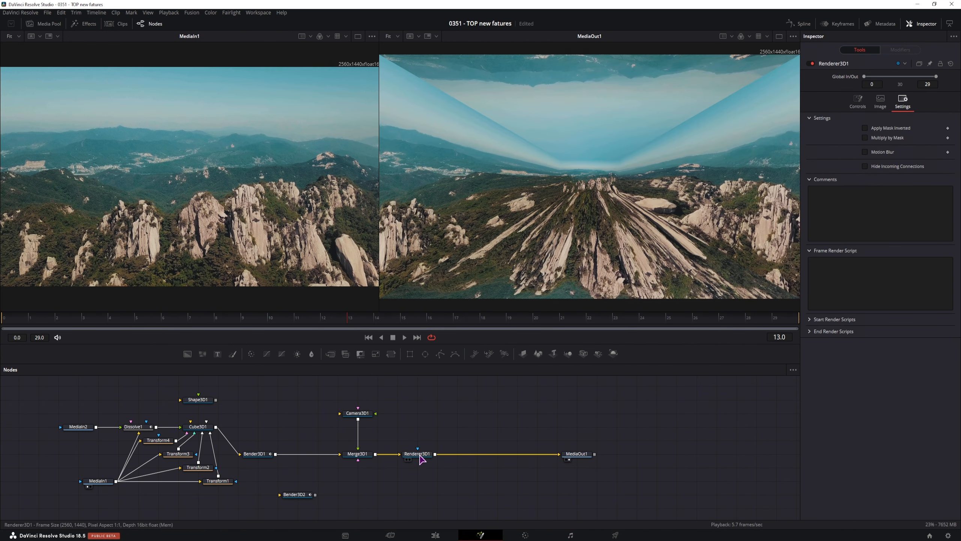
Re-enable Renderer3D1 motion blur and marquee-select all twelve transition nodes.
left_click(419, 454)
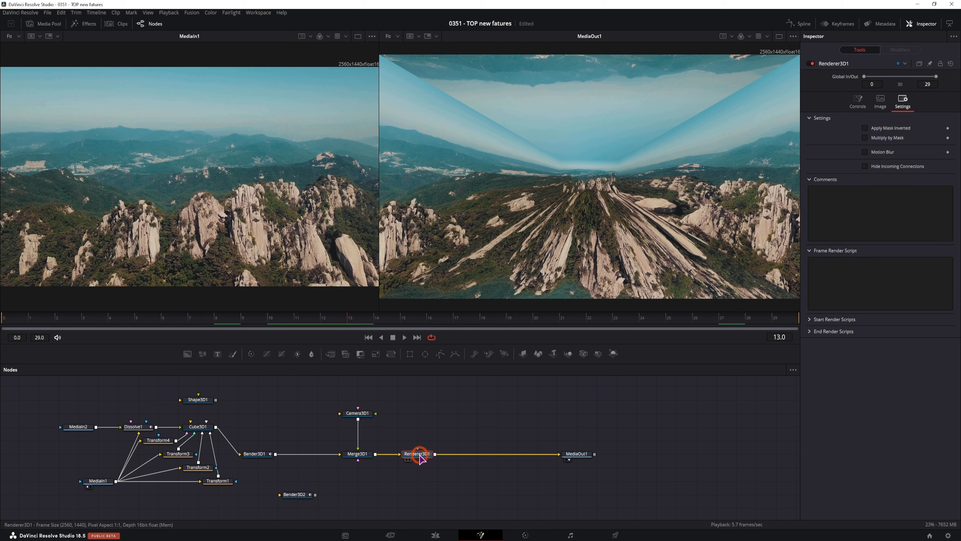
left_click(865, 150)
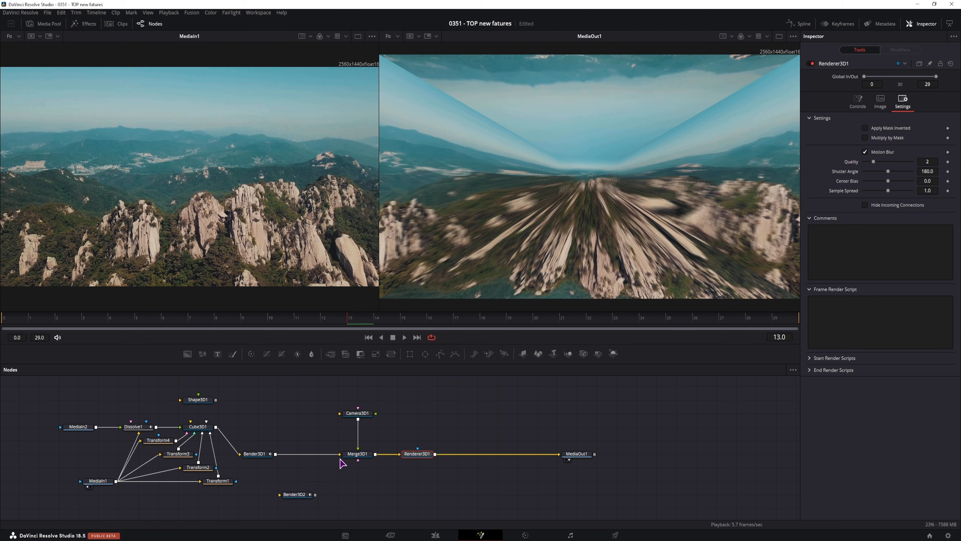
left_click_drag(46, 408, 455, 487)
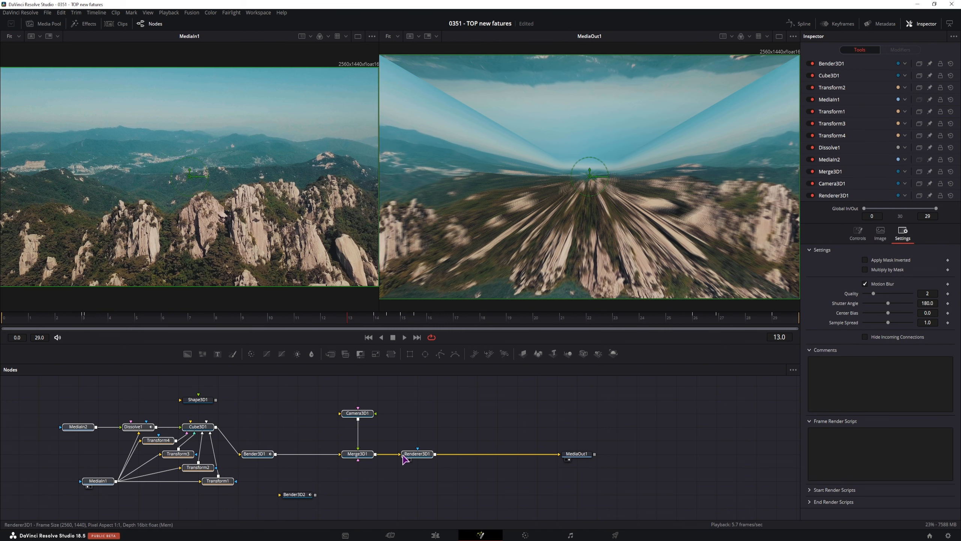
Create a macro from the selected nodes via Renderer3D1's Macro menu.
left_click(415, 454)
right_click(415, 455)
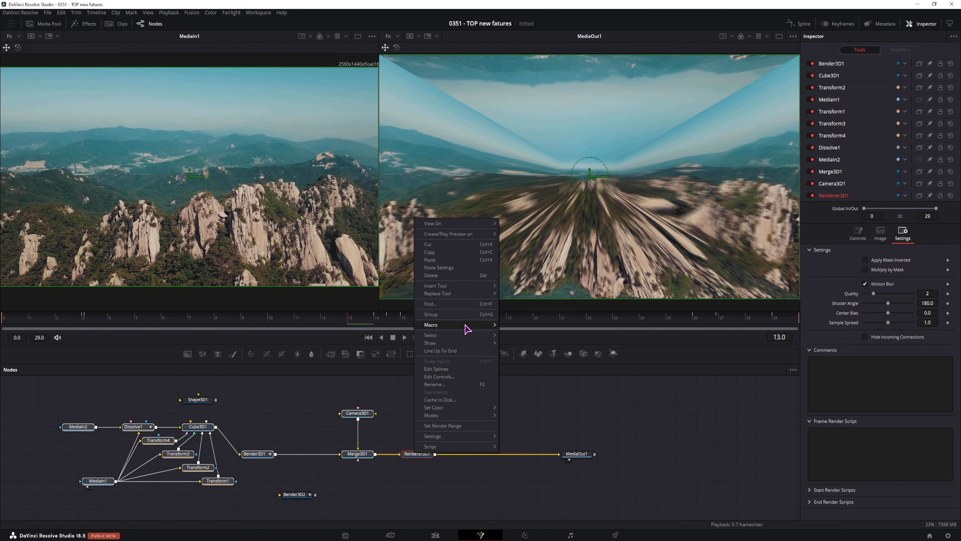
mouse_move(468, 325)
left_click(524, 326)
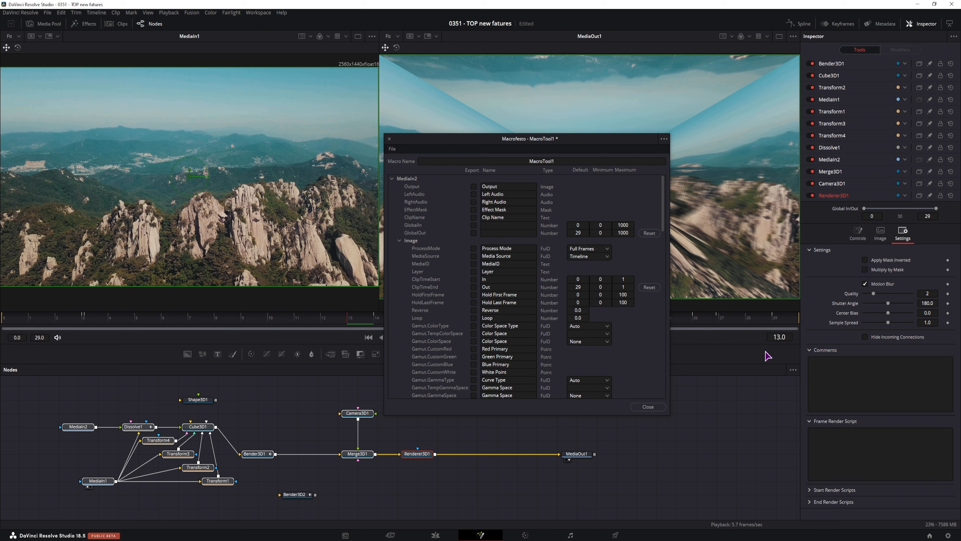
Export Renderer3D1's Motion Blur and Quality controls in the Macrofesto editor.
left_click(392, 178)
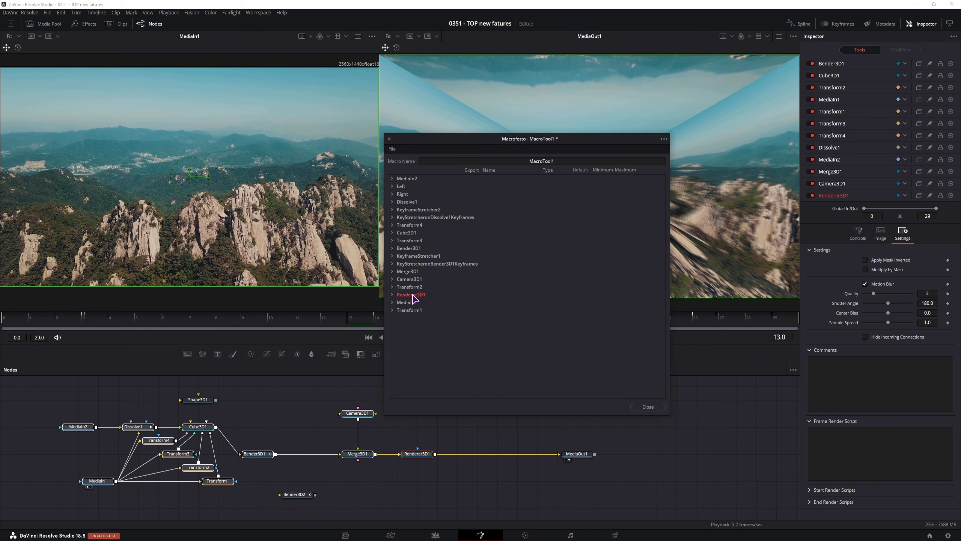
left_click(393, 295)
scroll(423, 333, "down", 2)
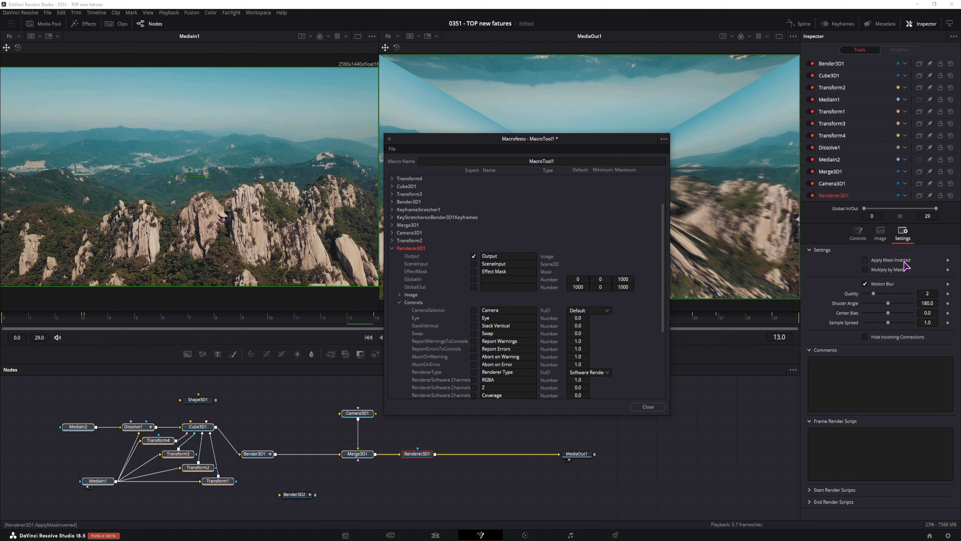
left_click(399, 303)
left_click(400, 356)
scroll(439, 338, "down", 2)
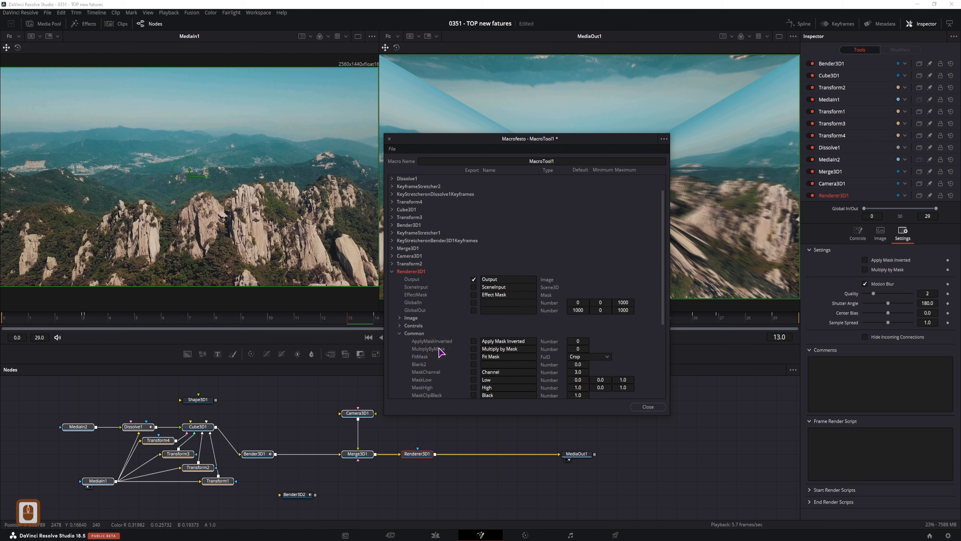
scroll(435, 326, "down", 4)
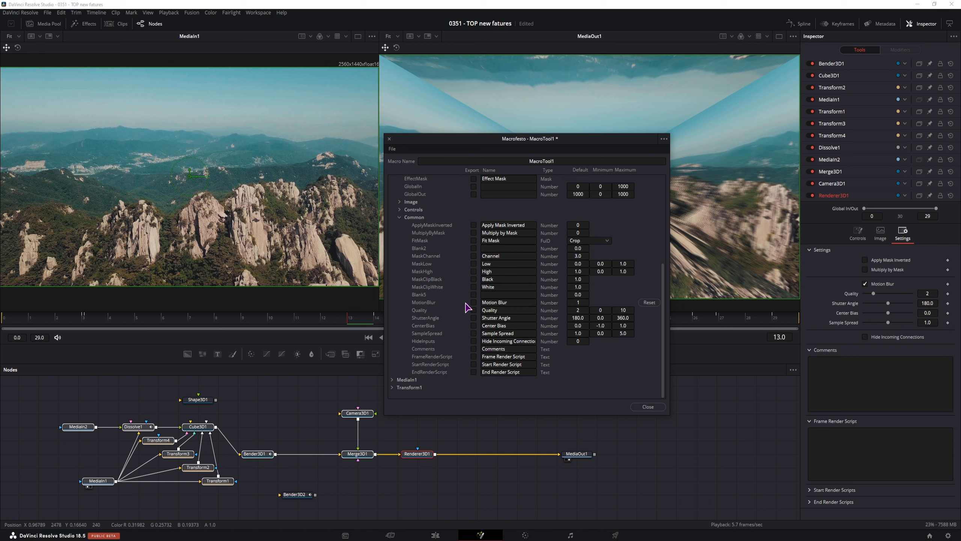
left_click(473, 302)
left_click(473, 309)
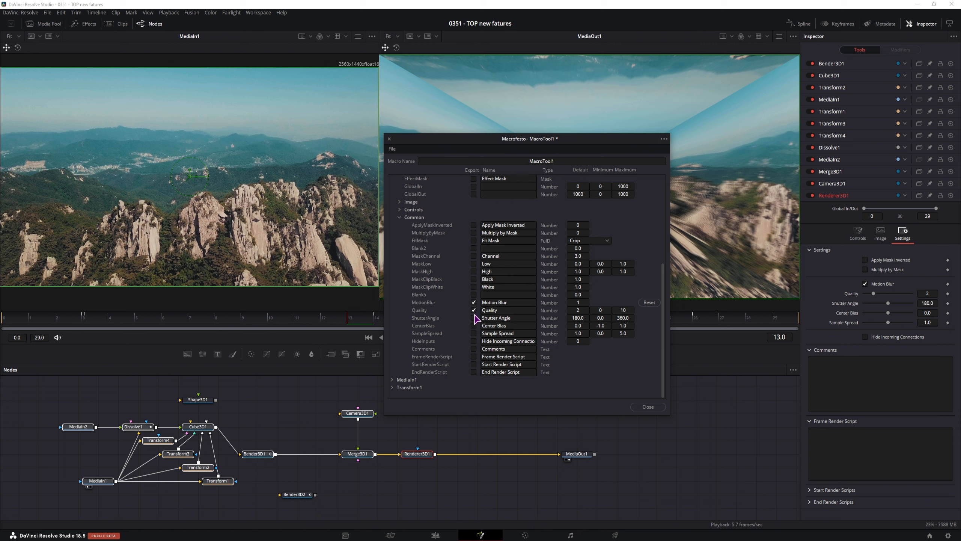
scroll(526, 288, "up", 6)
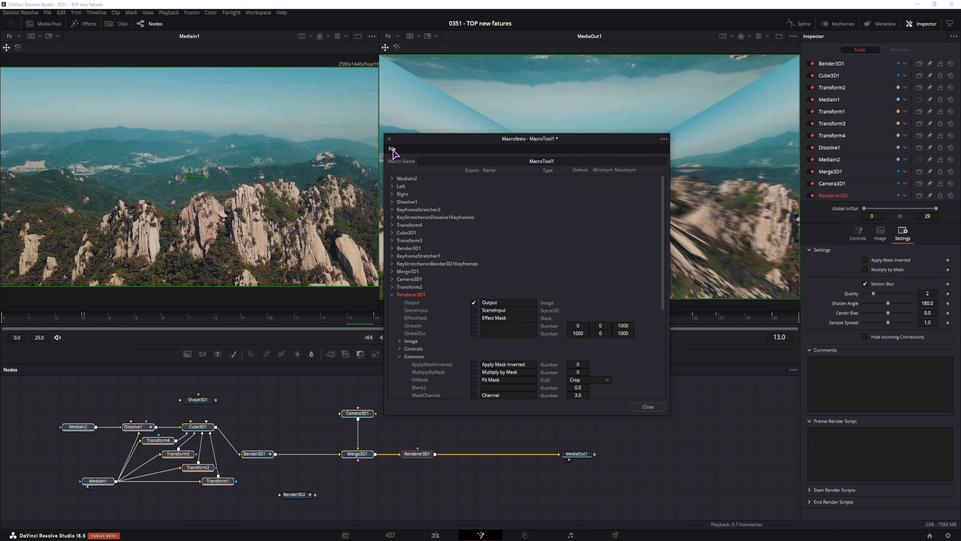
left_click(392, 149)
Save the macro as 3DCubeZoom.setting in Fusion's Templates > Edit > Transitions folder, then close the editor.
left_click(411, 188)
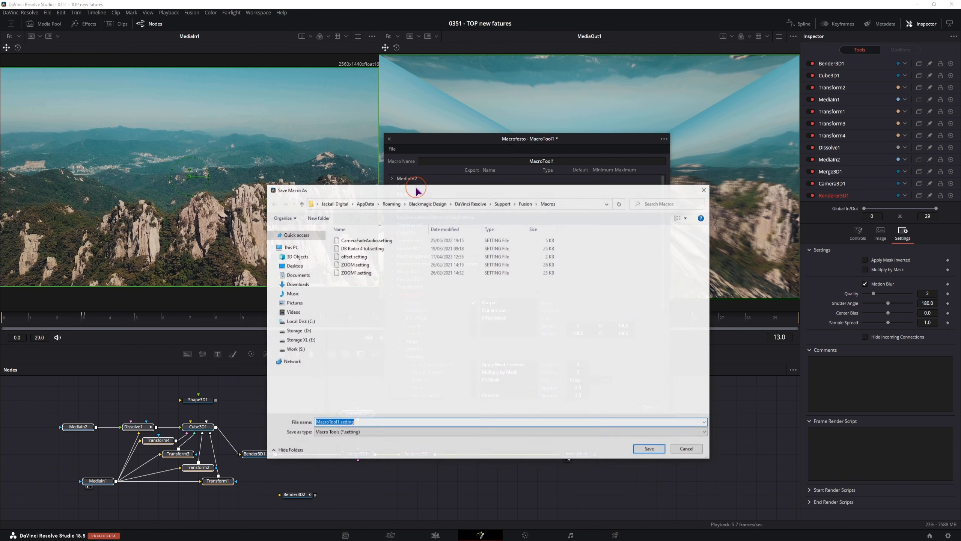
left_click(527, 204)
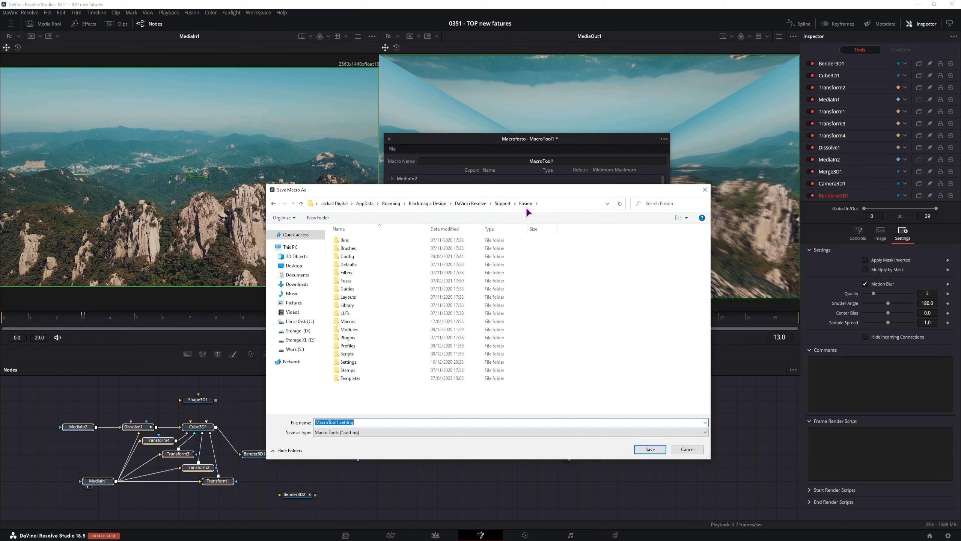
double_click(355, 380)
double_click(361, 241)
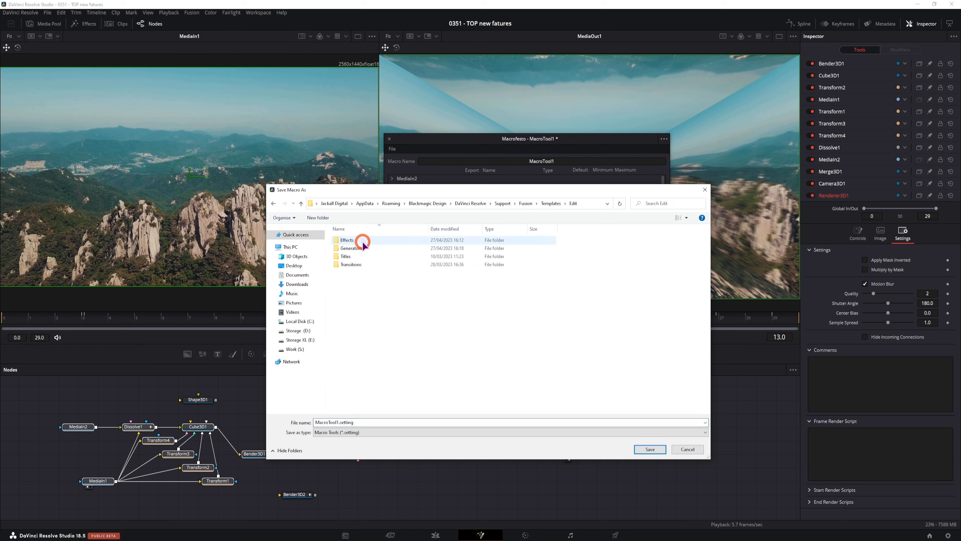
double_click(361, 264)
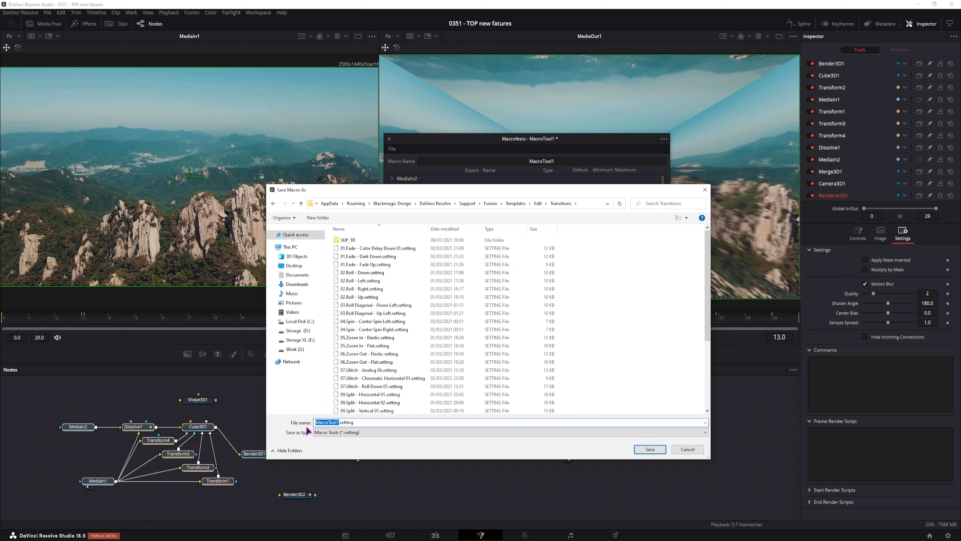
type("3DCubeZoom")
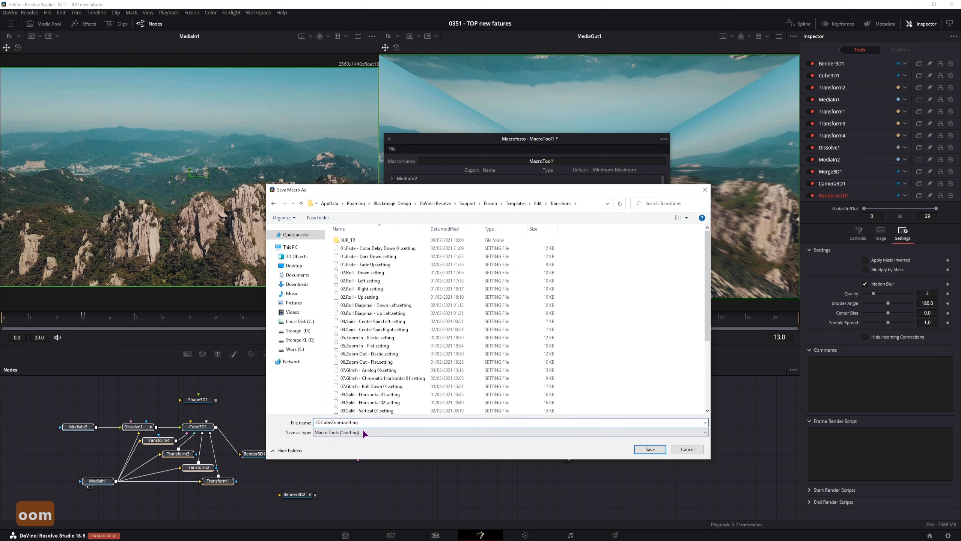
left_click(649, 449)
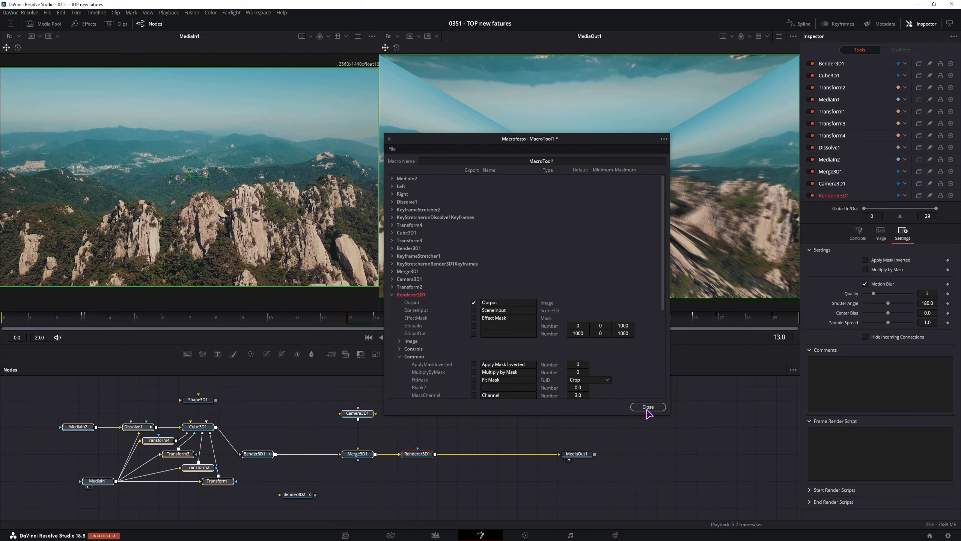
left_click(647, 407)
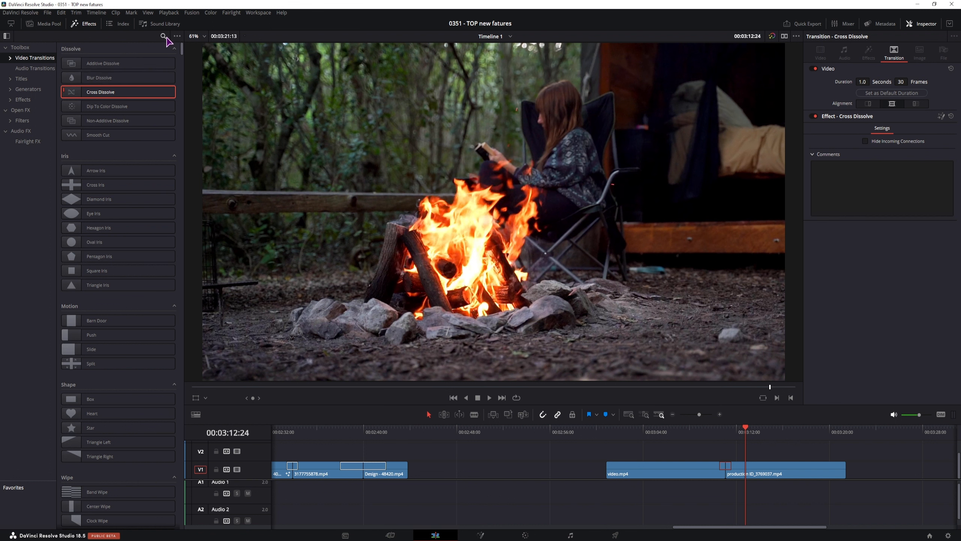
Filter the Effects library by searching for '3d'.
left_click(165, 37)
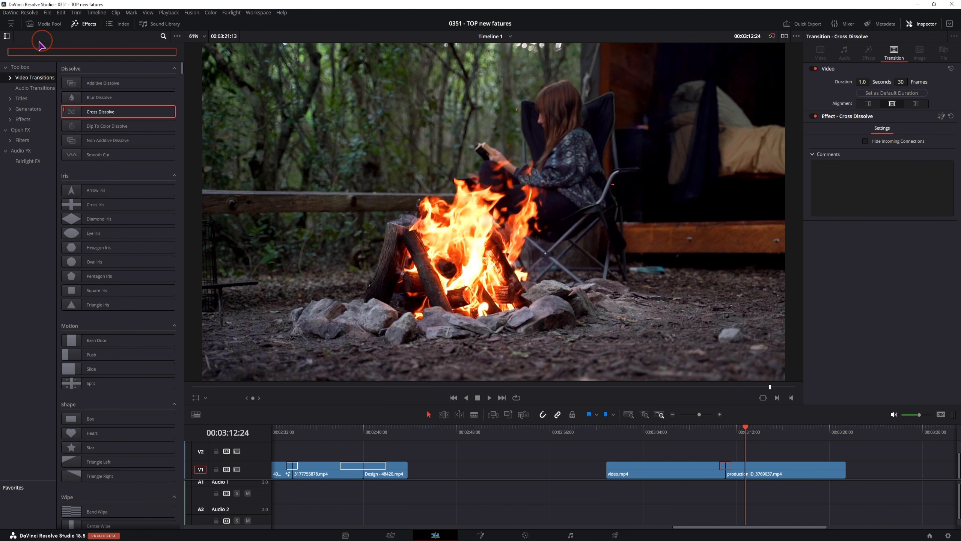
left_click(89, 23)
left_click(89, 23)
left_click(104, 52)
type("3d")
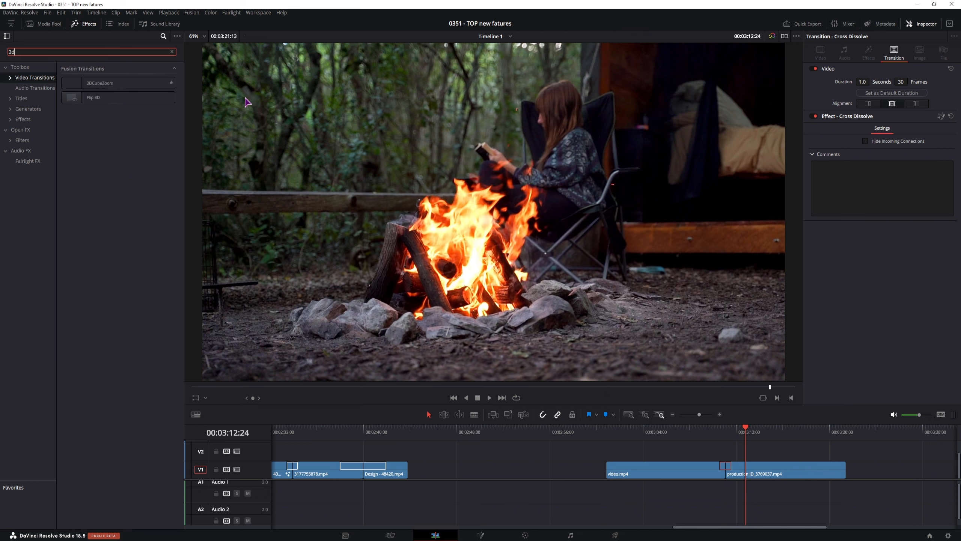
Add the aerial mountain clip after the production clip on V1 and drop 3DCubeZoom on the cut.
left_click(45, 24)
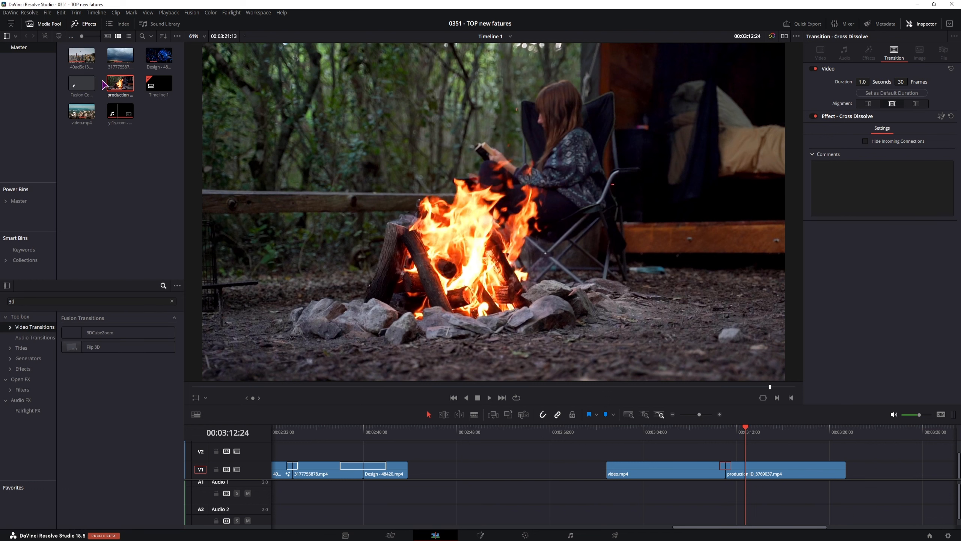
left_click_drag(120, 56, 585, 452)
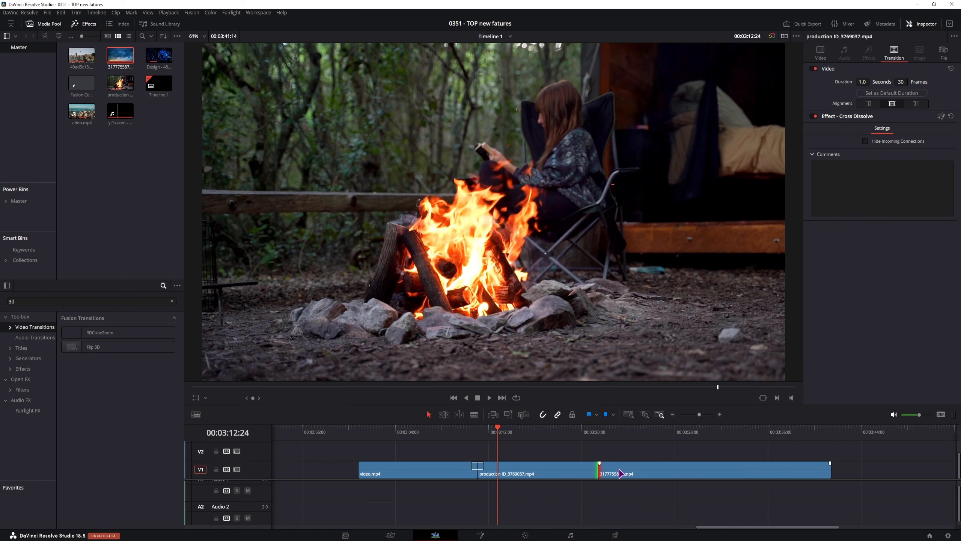
left_click(601, 466)
mouse_move(90, 333)
left_mouse_down()
mouse_move(562, 407)
mouse_move(598, 472)
left_mouse_up()
Lower the transition's blur Quality to 0 and switch its Motion Blur off.
key("Down")
left_click(597, 463)
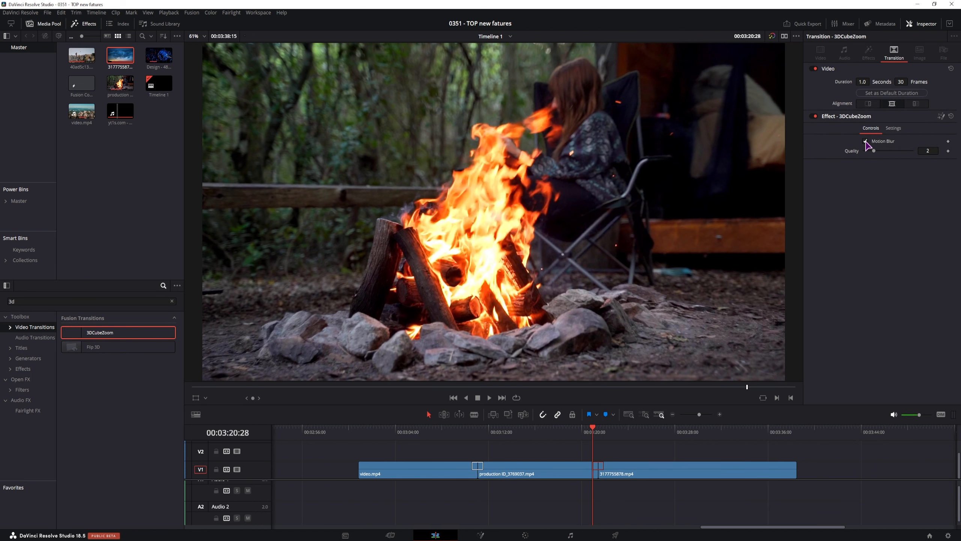
left_click(865, 141)
left_click(865, 141)
left_click(874, 151)
mouse_move(875, 151)
left_mouse_down()
mouse_move(921, 155)
mouse_move(865, 157)
left_mouse_up()
left_click(866, 141)
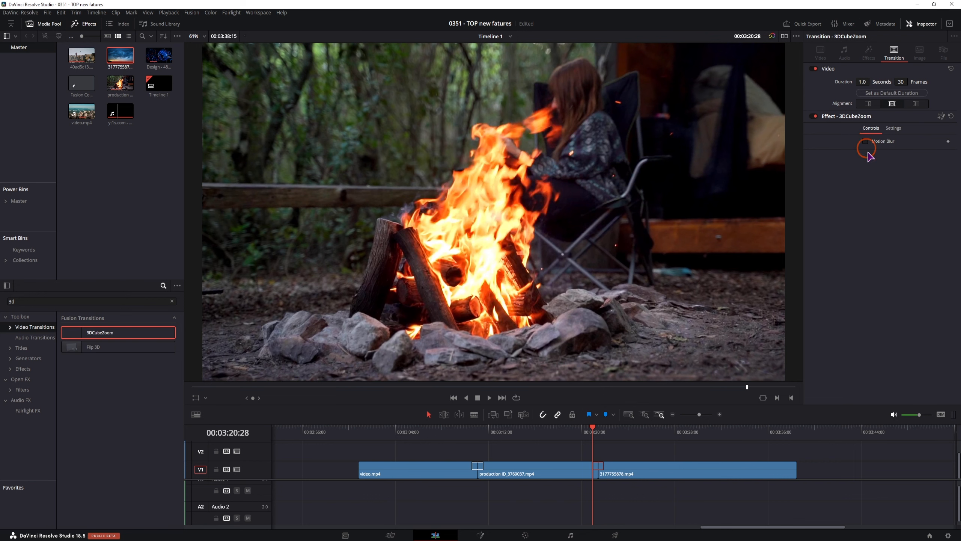
Set the render cache to Smart from the Playback menu's Render Cache options.
left_click(169, 12)
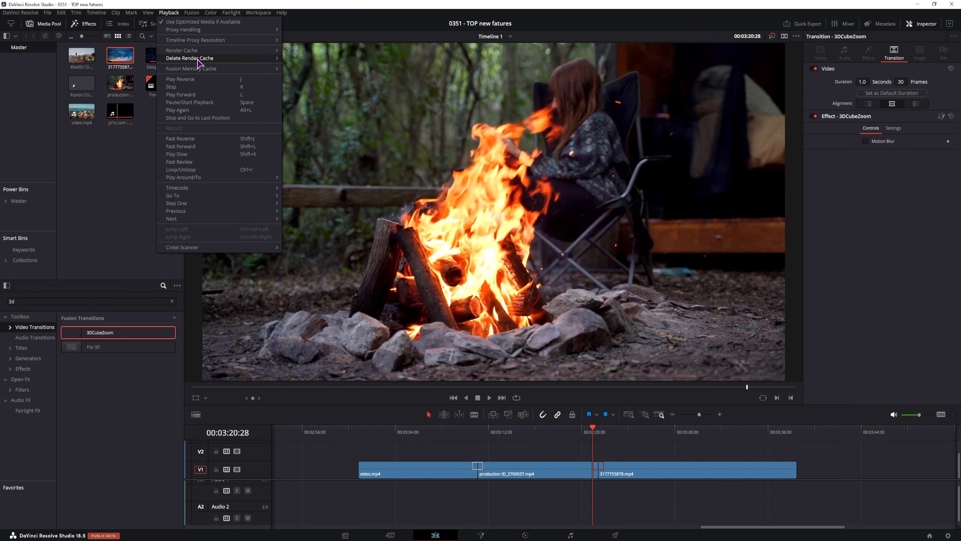
mouse_move(203, 51)
left_click(317, 58)
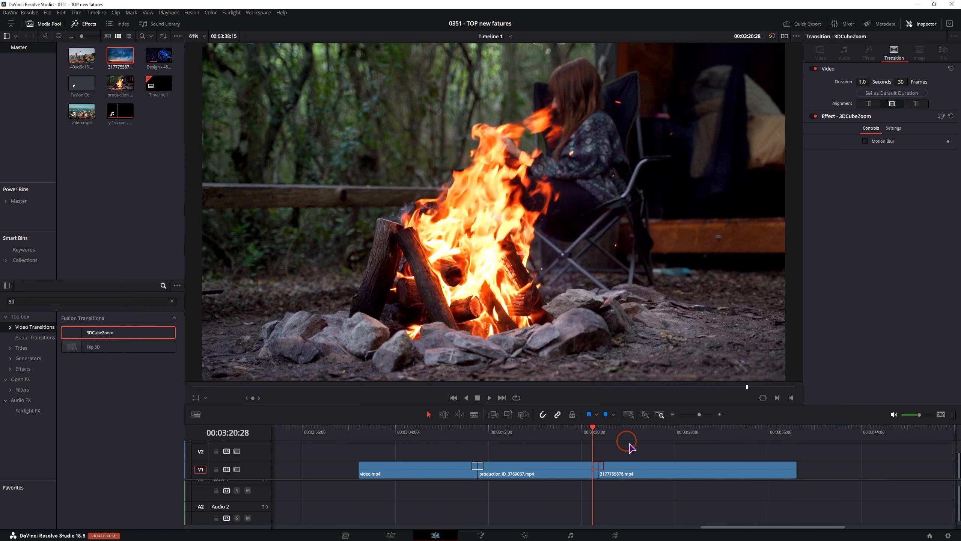